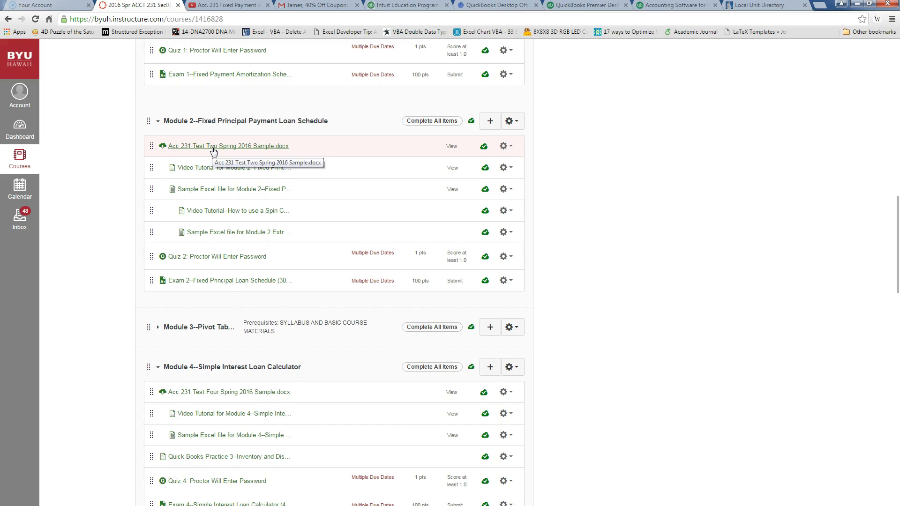
Step: Review the instructions, loan data and key requirements in the Acc 231 Test Two sample document
{"action": "left_click_drag", "start_coordinate": [899, 2], "coordinate": [518, 120]}
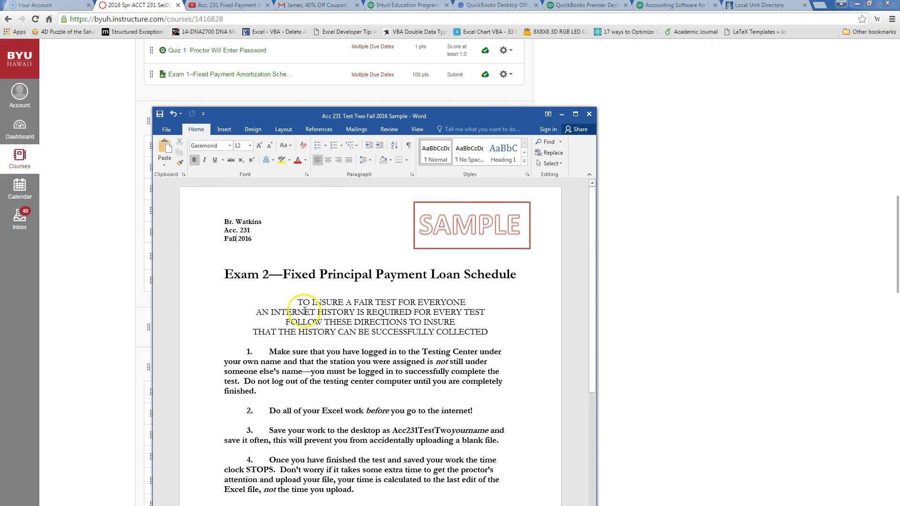
{"action": "scroll", "coordinate": [305, 309], "scroll_direction": "down", "scroll_amount": 10}
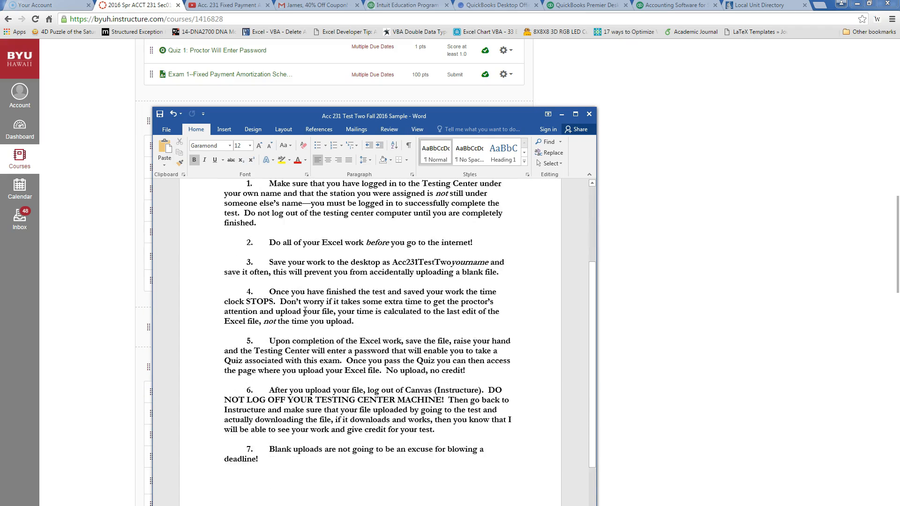
{"action": "scroll", "coordinate": [311, 309], "scroll_direction": "down", "scroll_amount": 5}
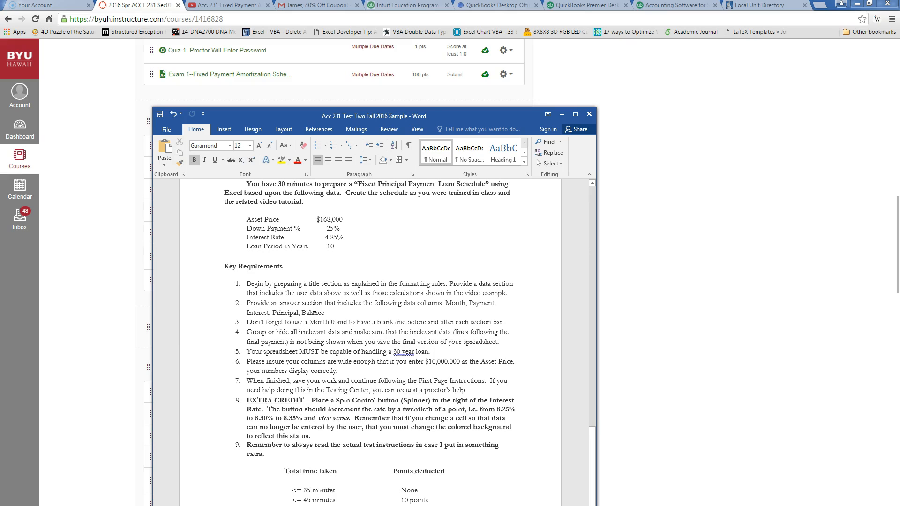
{"action": "left_click_drag", "start_coordinate": [413, 116], "coordinate": [899, 51]}
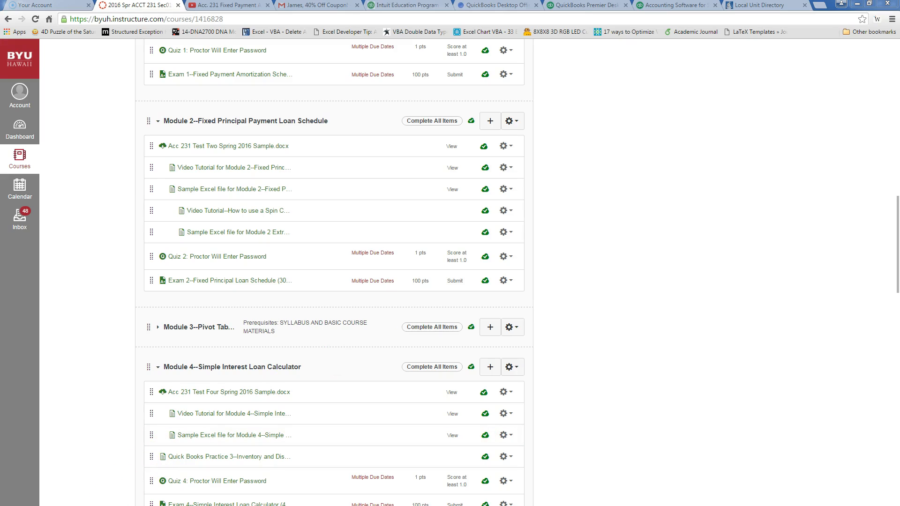
Step: Switch to Excel and create a new blank workbook
{"action": "key", "text": "super"}
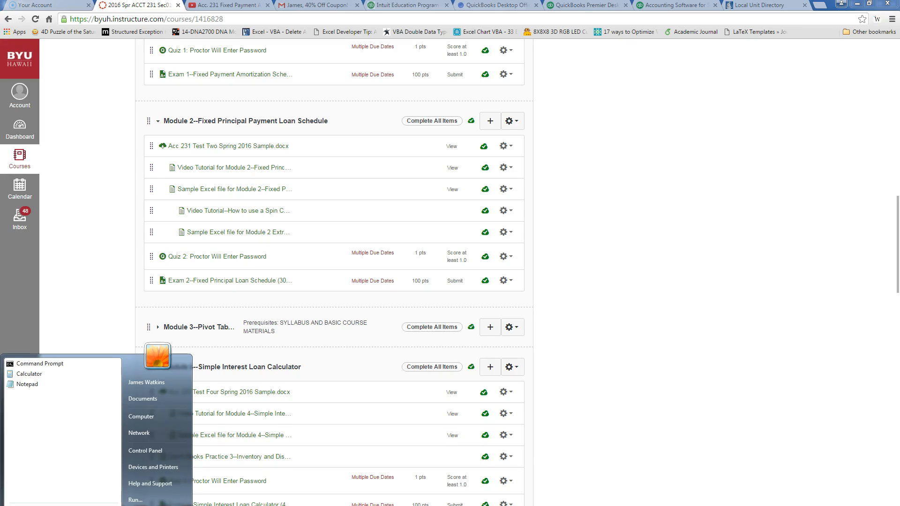
{"action": "left_click", "coordinate": [63, 505]}
{"action": "left_click", "coordinate": [28, 399]}
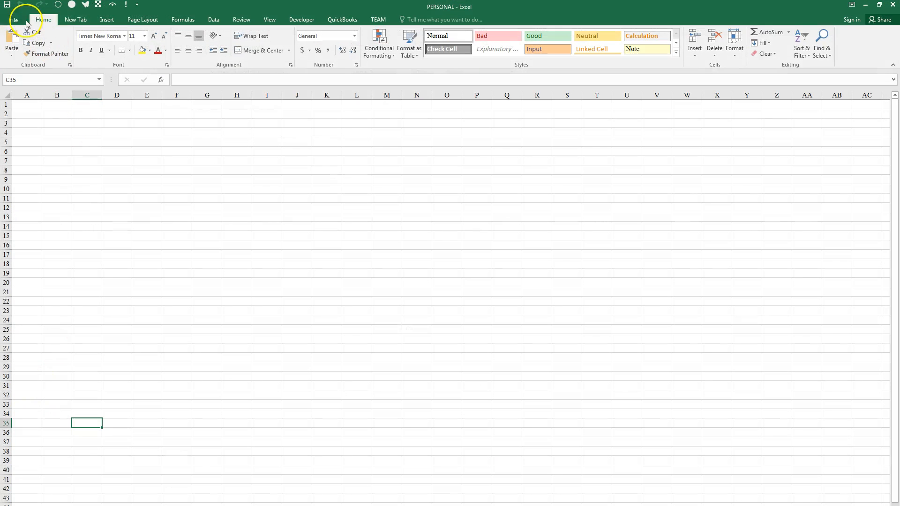
{"action": "left_click", "coordinate": [24, 19]}
{"action": "left_click", "coordinate": [28, 64]}
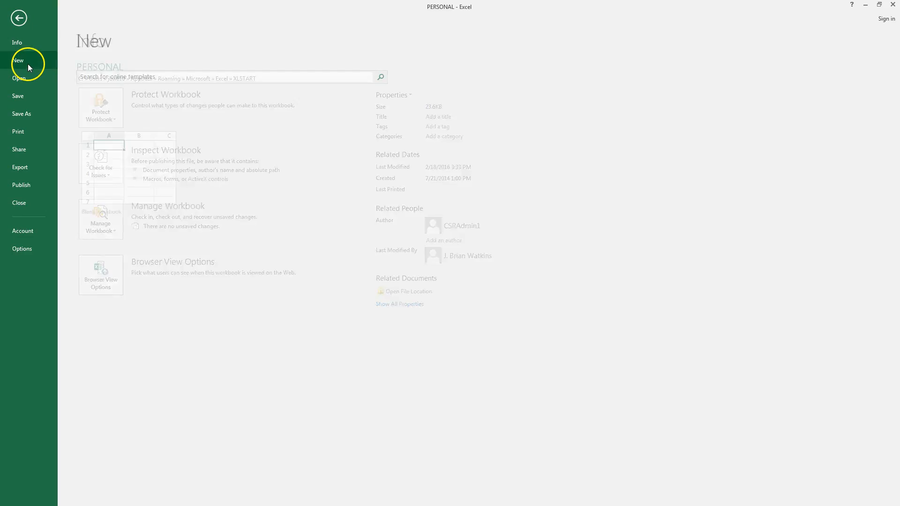
{"action": "left_click", "coordinate": [131, 164]}
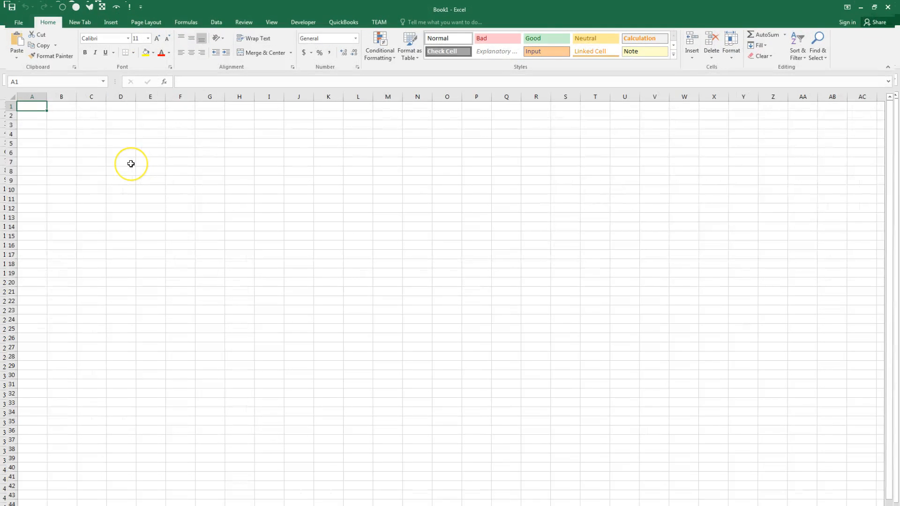
Step: Save the workbook as "Acc 231 Fixed Principal Payment Loan Schedule Sample" in the Accounting 231 Samples and Videos folder
{"action": "left_click", "coordinate": [11, 20]}
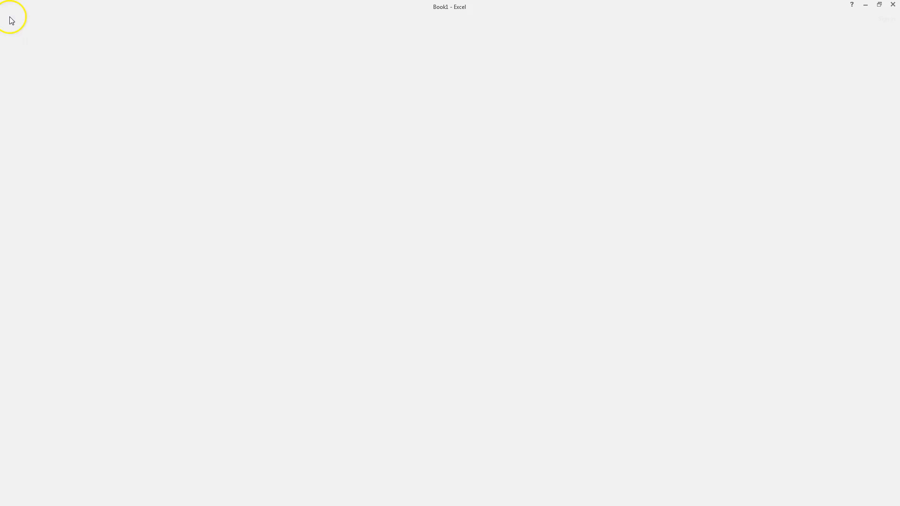
{"action": "left_click", "coordinate": [18, 117]}
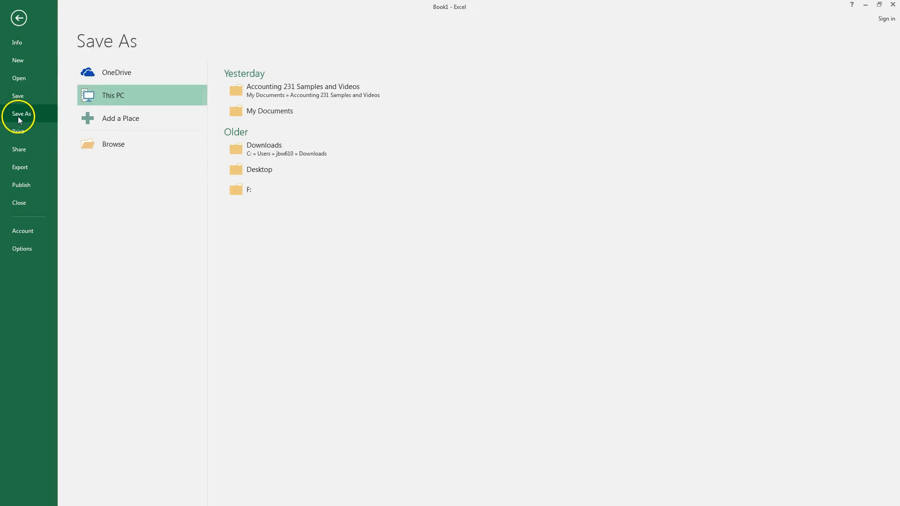
{"action": "left_click", "coordinate": [318, 92]}
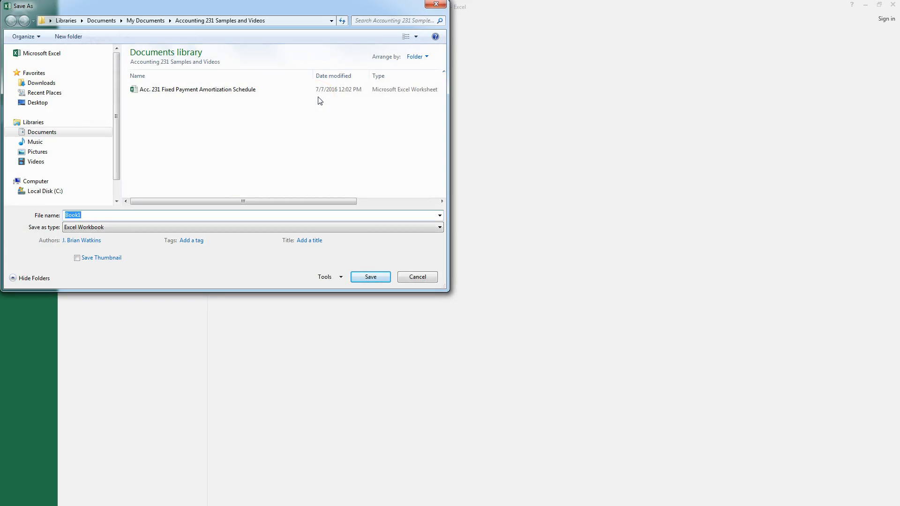
{"action": "type", "text": "Acc"}
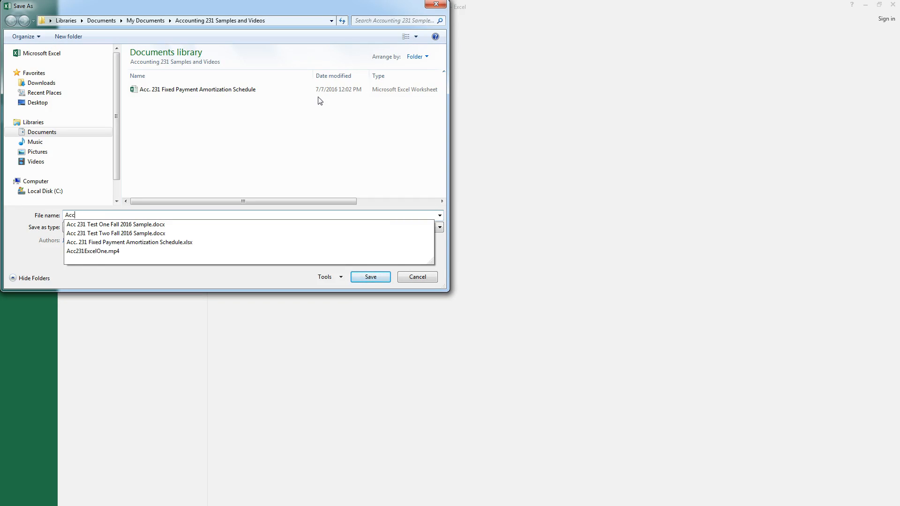
{"action": "type", "text": " 231 Excelt"}
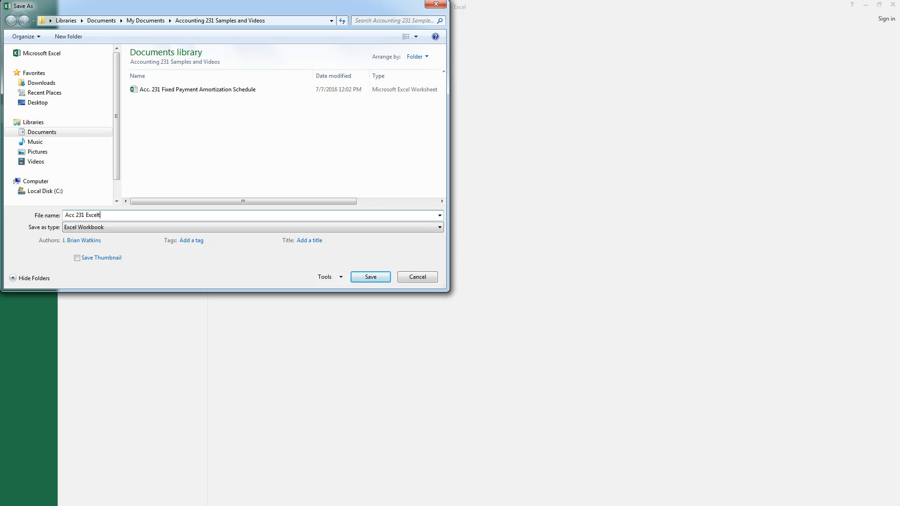
{"action": "key", "text": "BackSpace"}
{"action": "key", "text": "BackSpace"}
{"action": "key", "text": "BackSpace"}
{"action": "key", "text": "BackSpace"}
{"action": "key", "text": "BackSpace"}
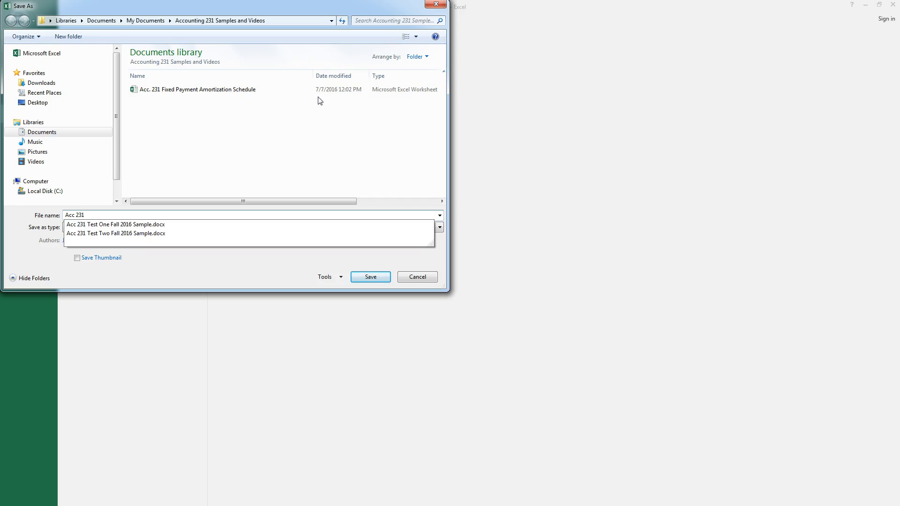
{"action": "type", "text": "Fixed P"}
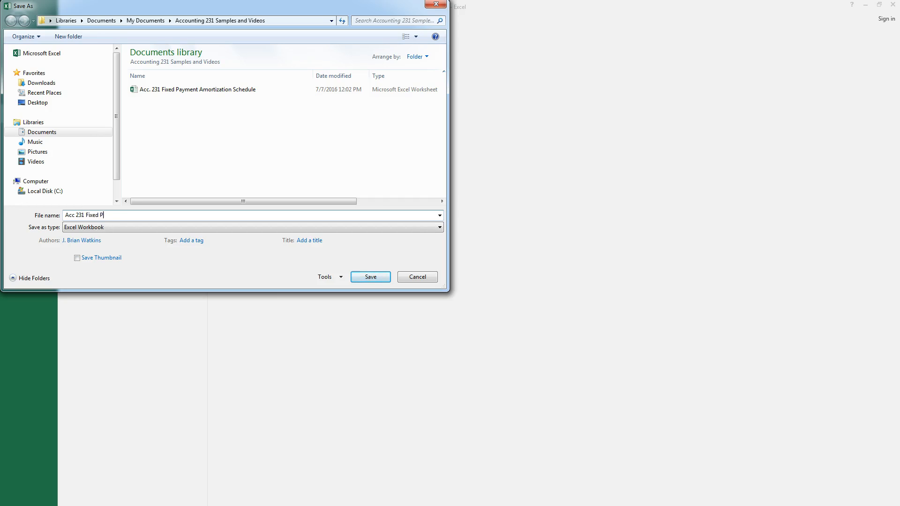
{"action": "type", "text": "rincipal Payment Loan Schedule Sample"}
{"action": "left_click", "coordinate": [370, 277]}
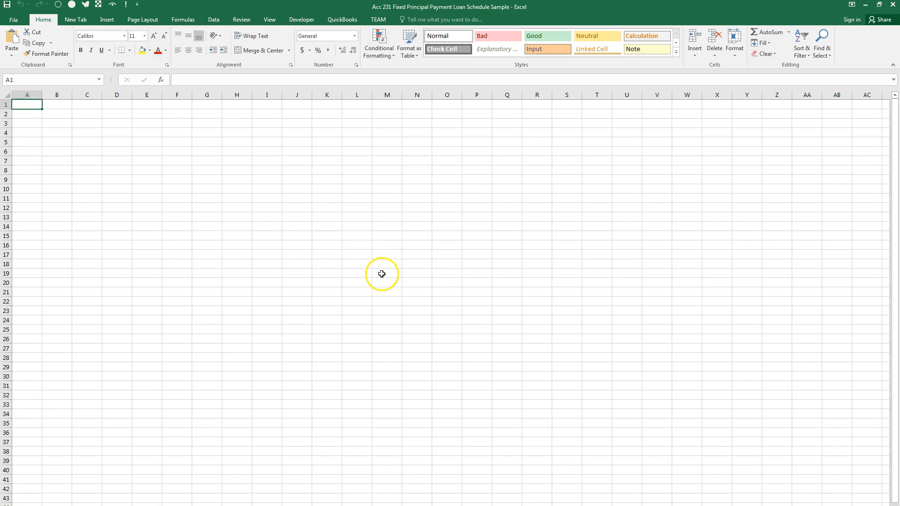
Step: Set the width of columns A through G to 12
{"action": "left_click_drag", "start_coordinate": [27, 89], "coordinate": [199, 86]}
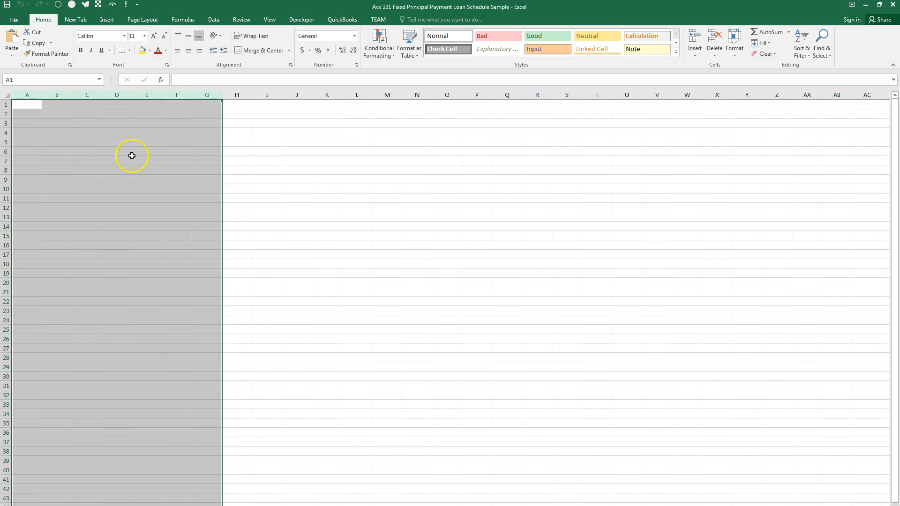
{"action": "right_click", "coordinate": [132, 160]}
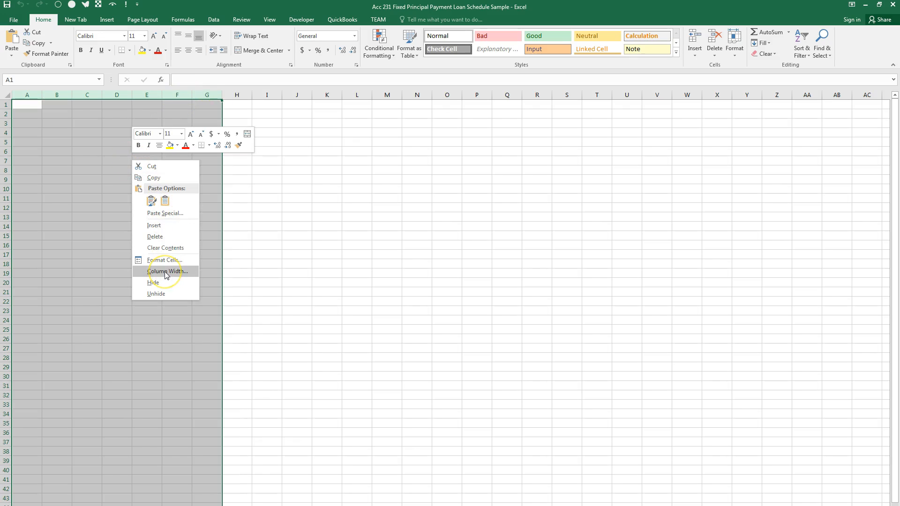
{"action": "left_click", "coordinate": [167, 272]}
{"action": "type", "text": "12"}
{"action": "left_click", "coordinate": [147, 279]}
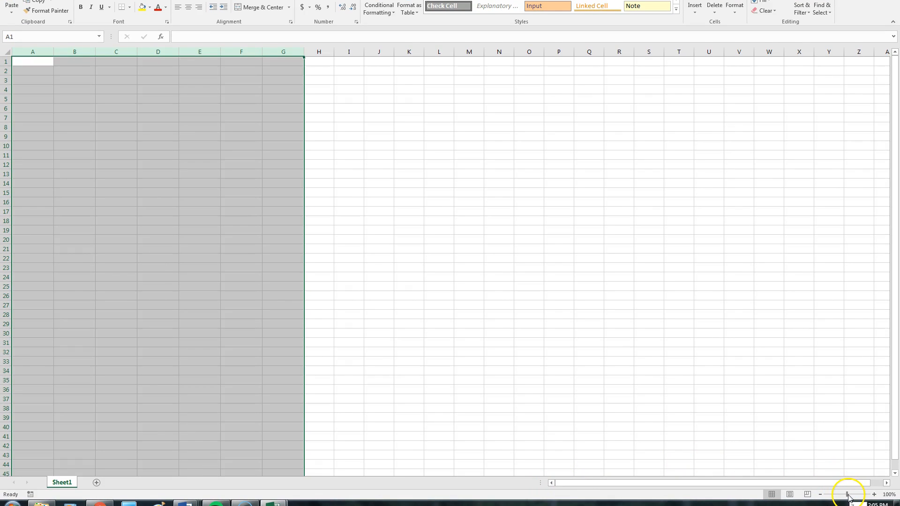
Step: Enter the bold, underlined title "Fixed Principal Payment Loan Schedule" in cell A1
{"action": "left_click", "coordinate": [828, 446]}
{"action": "left_click_drag", "start_coordinate": [848, 494], "coordinate": [881, 496]}
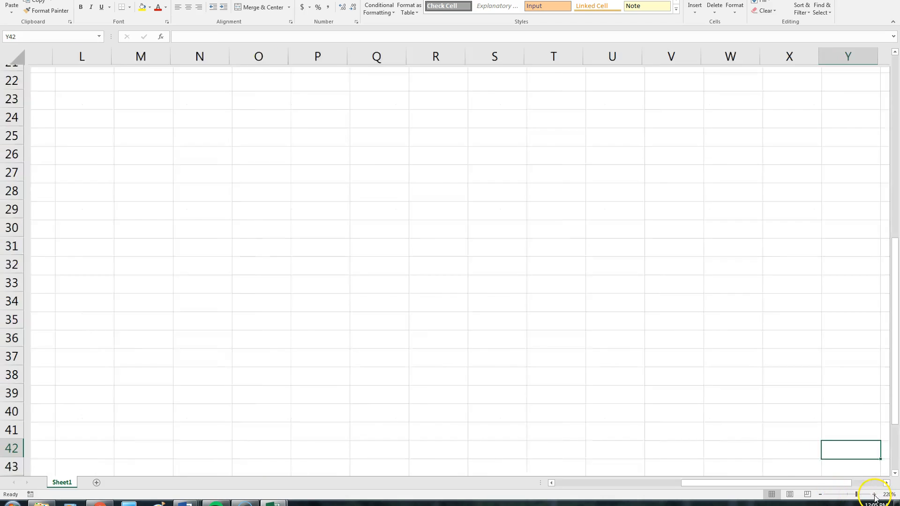
{"action": "left_click_drag", "start_coordinate": [750, 484], "coordinate": [558, 490]}
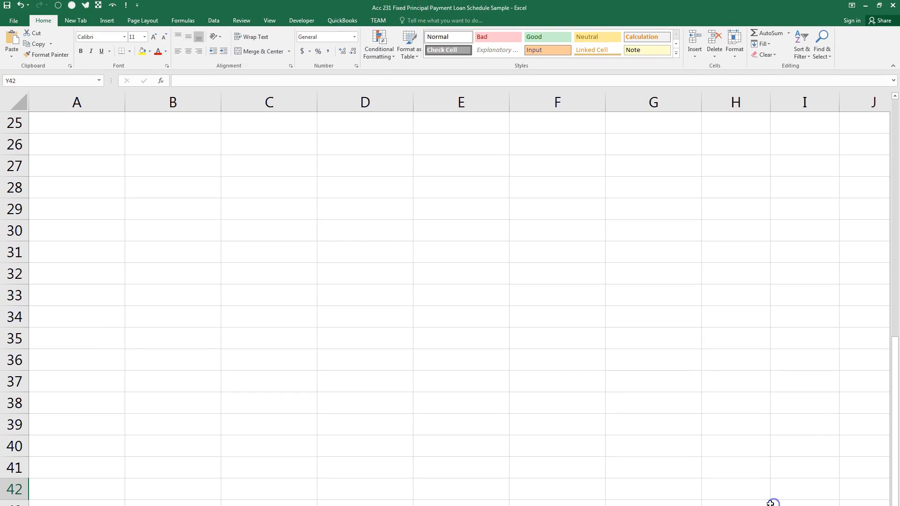
{"action": "scroll", "coordinate": [72, 261], "scroll_direction": "up", "scroll_amount": 8}
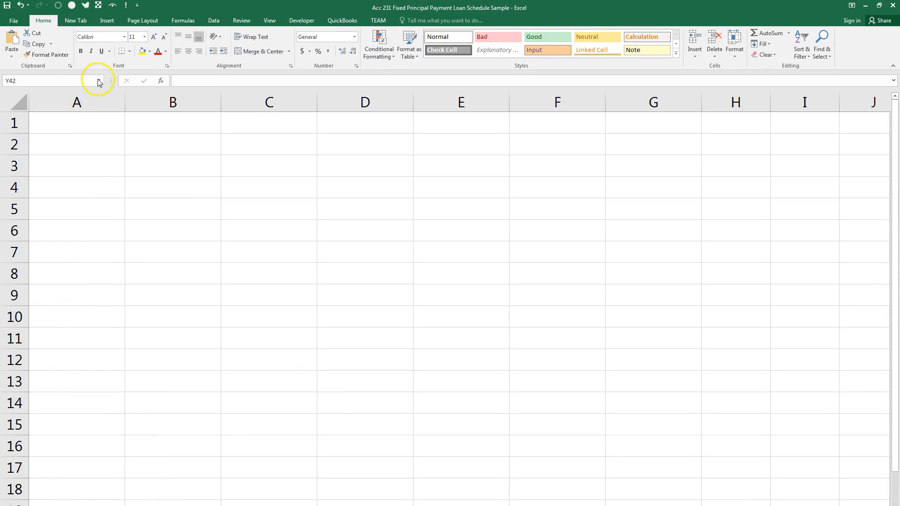
{"action": "left_click", "coordinate": [71, 127]}
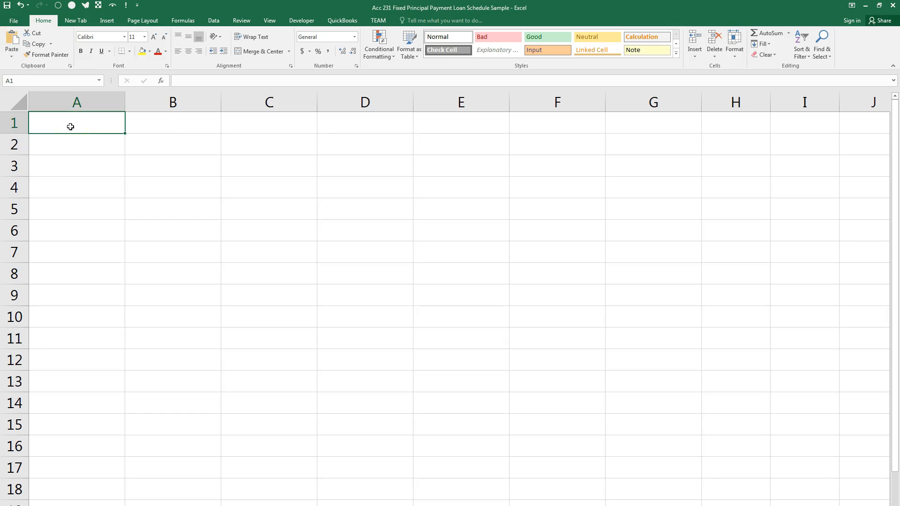
{"action": "key", "text": "ctrl+u"}
{"action": "key", "text": "ctrl+b"}
{"action": "type", "text": "Fixed Principal Payment Loan Sche"}
{"action": "key", "text": "BackSpace"}
{"action": "type", "text": "hedule"}
{"action": "key", "text": "Return"}
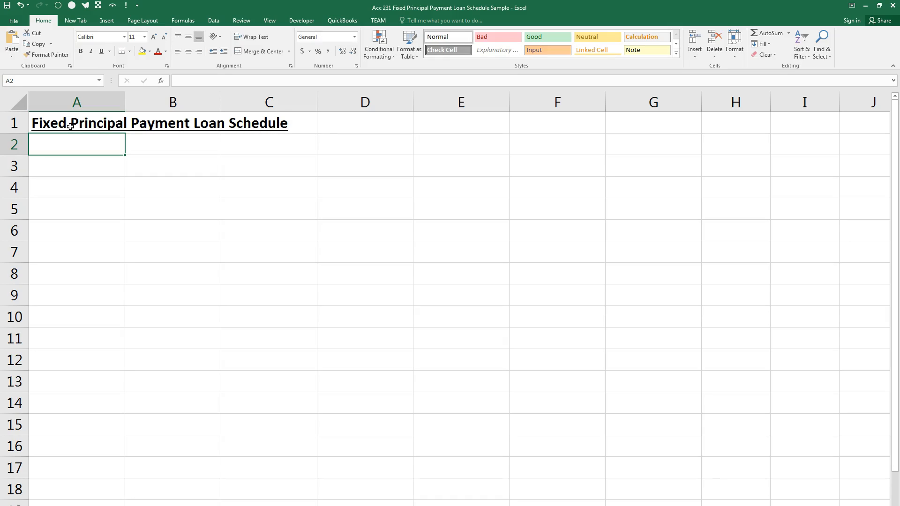
Step: Fill A2 to A4 with "Prepared by" and the preparer's name, "Prepared on July 7, 2016", and the label "Purpose:"
{"action": "type", "text": "Prepared by J. Watkins"}
{"action": "key", "text": "Return"}
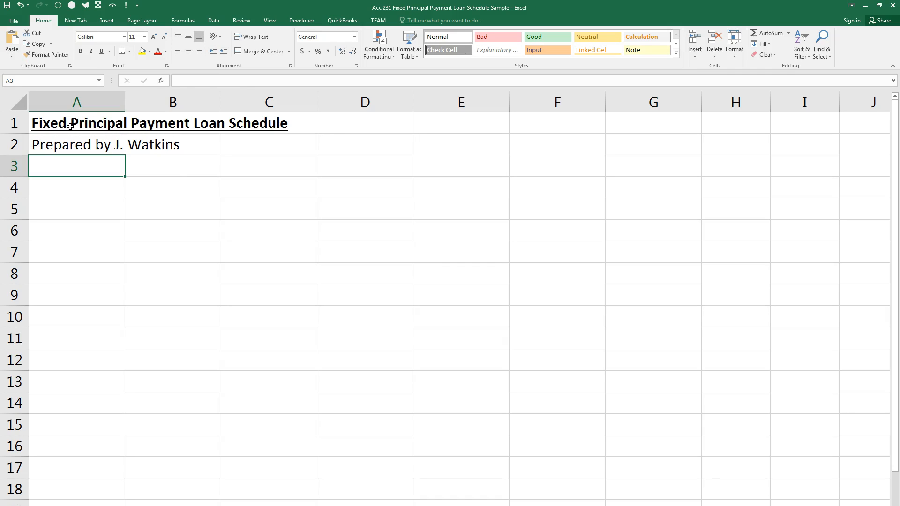
{"action": "type", "text": "Preparin"}
{"action": "key", "text": "BackSpace"}
{"action": "key", "text": "BackSpace"}
{"action": "type", "text": "ed on July 7, 2016"}
{"action": "key", "text": "Return"}
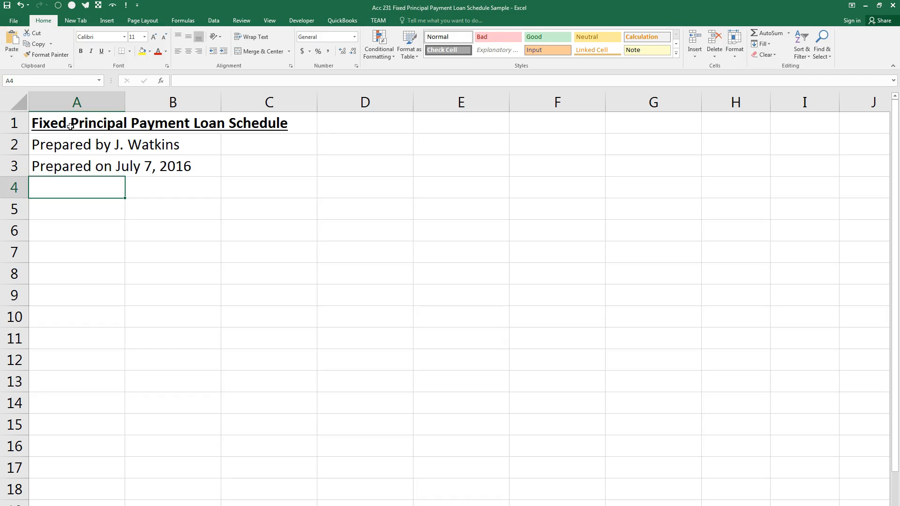
{"action": "type", "text": "Purpose:"}
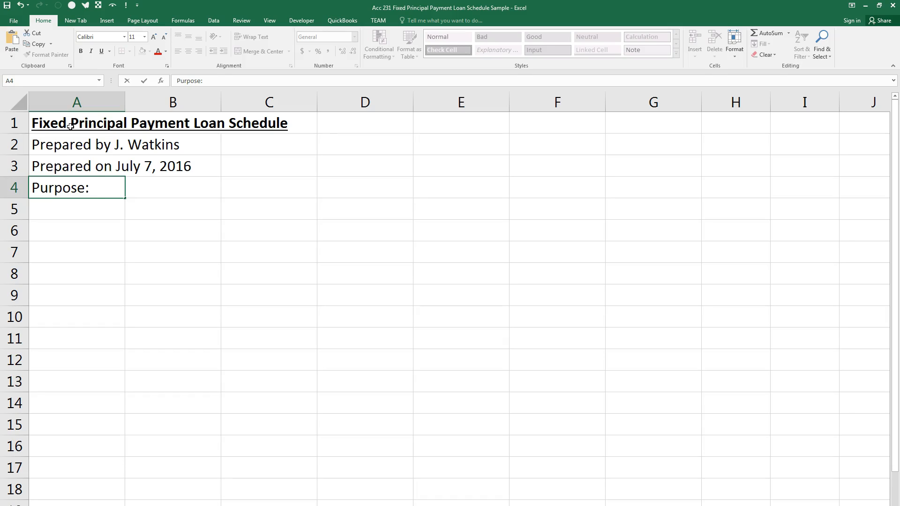
Step: Try entering 1 in cell B1 next to the title, and clear that cell again
{"action": "left_click", "coordinate": [185, 125]}
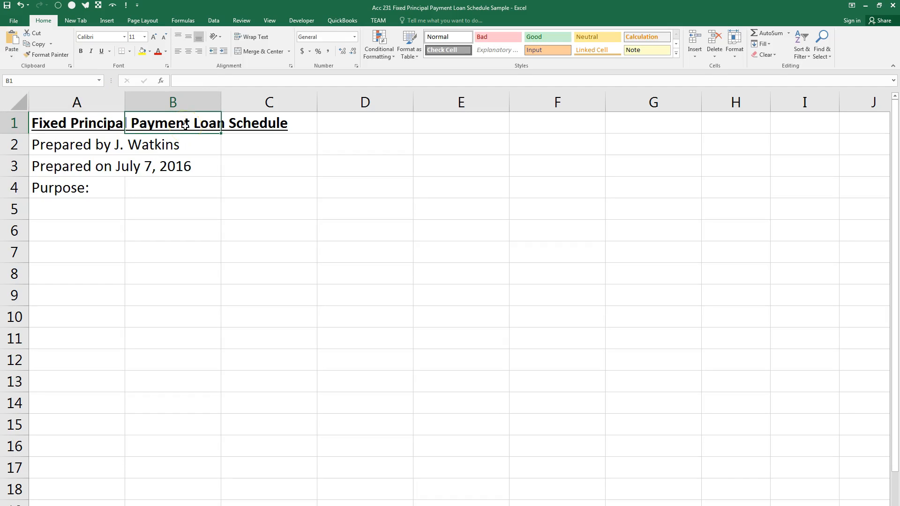
{"action": "type", "text": "1"}
{"action": "key", "text": "Return"}
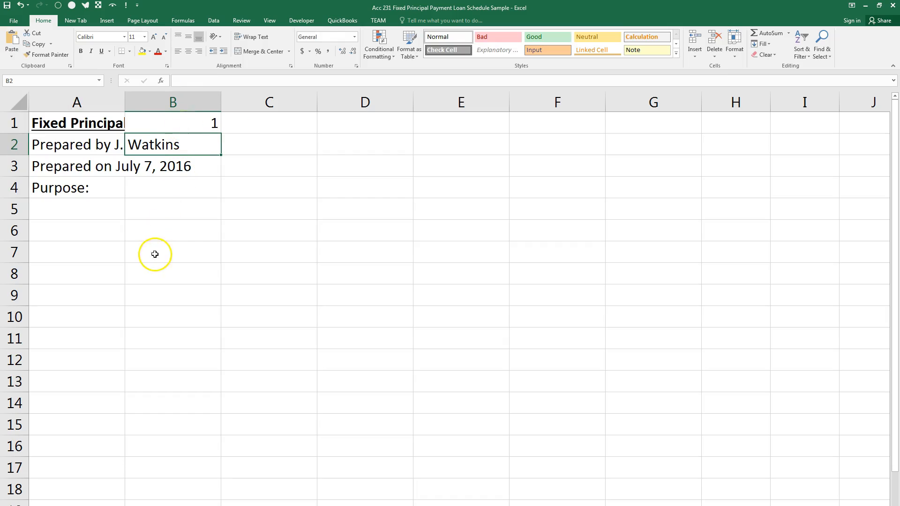
{"action": "left_click", "coordinate": [187, 122]}
{"action": "key", "text": "BackSpace"}
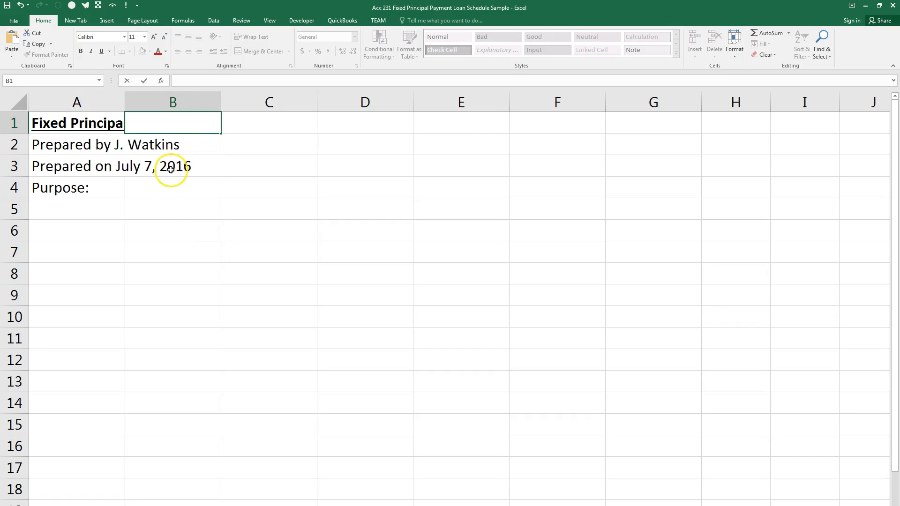
{"action": "left_click", "coordinate": [167, 182]}
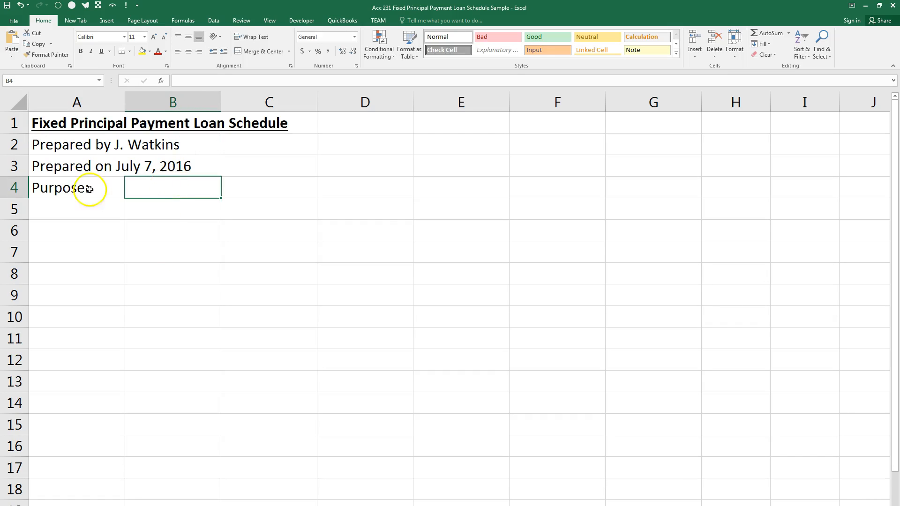
Step: Append to A4 "This spreadsheet will prepare a monthly schedule of loan payments for a fixed interest rate loan that has a constant principal repayment"
{"action": "left_click", "coordinate": [69, 186]}
{"action": "left_click", "coordinate": [240, 80]}
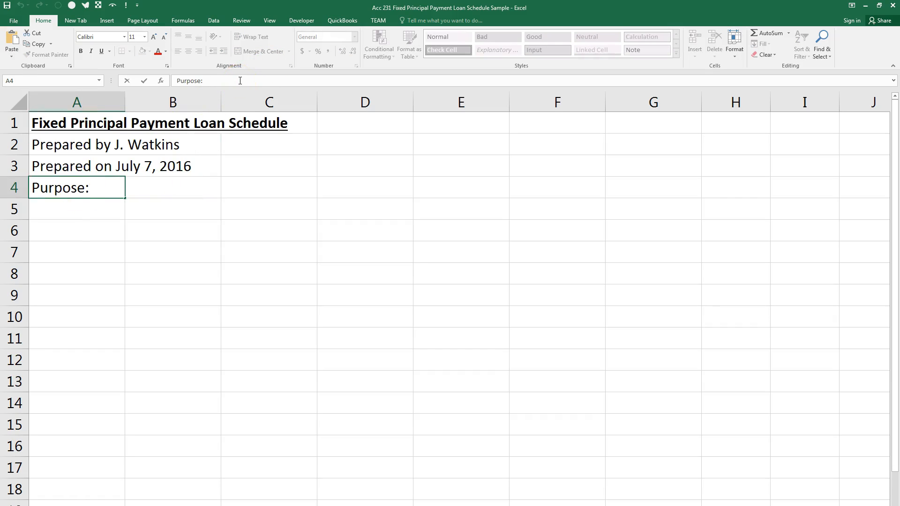
{"action": "type", "text": "This spreadsheet will prepare a monthly schedule o flo"}
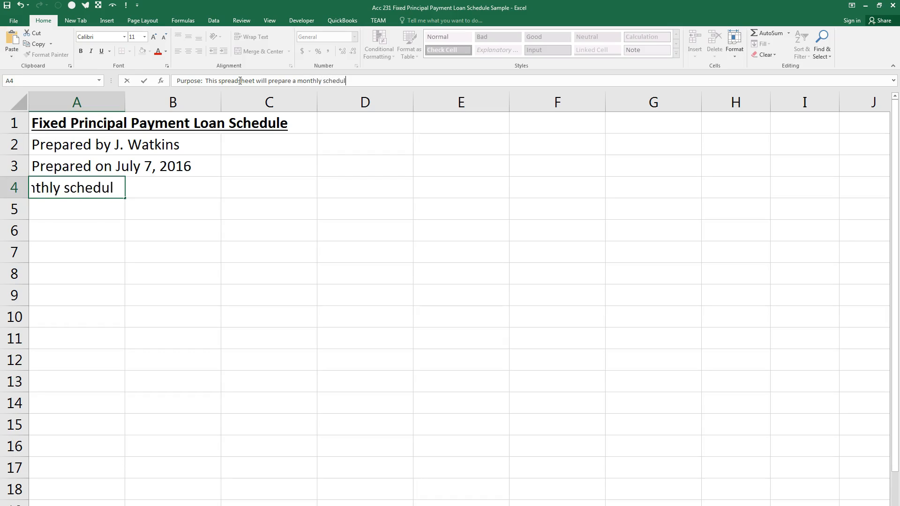
{"action": "key", "text": "BackSpace"}
{"action": "key", "text": "BackSpace"}
{"action": "key", "text": "BackSpace"}
{"action": "key", "text": "BackSpace"}
{"action": "type", "text": "f "}
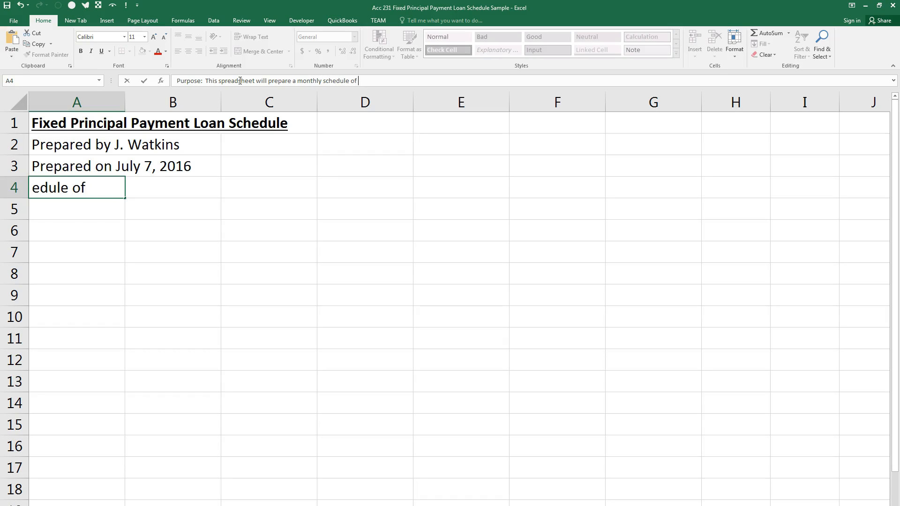
{"action": "type", "text": "loan payments for "}
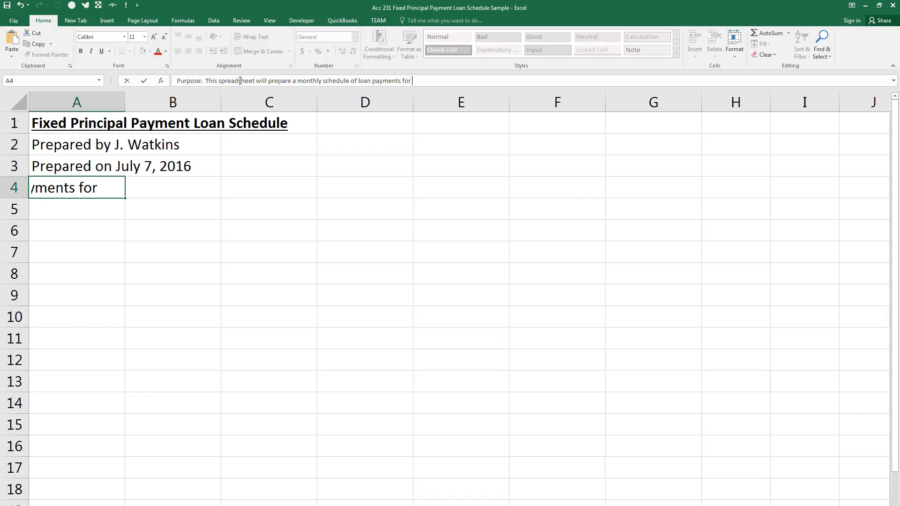
{"action": "type", "text": "a fixed interest rate loan"}
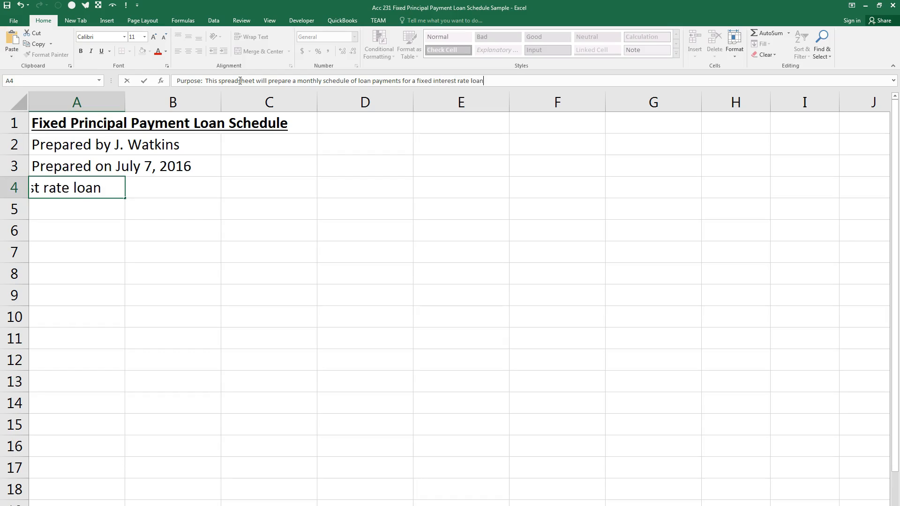
{"action": "type", "text": " that"}
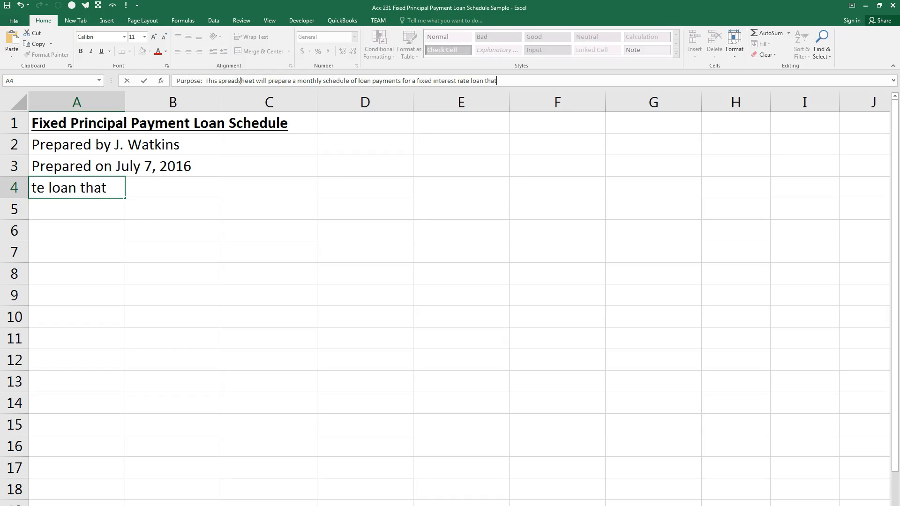
{"action": "type", "text": " has a "}
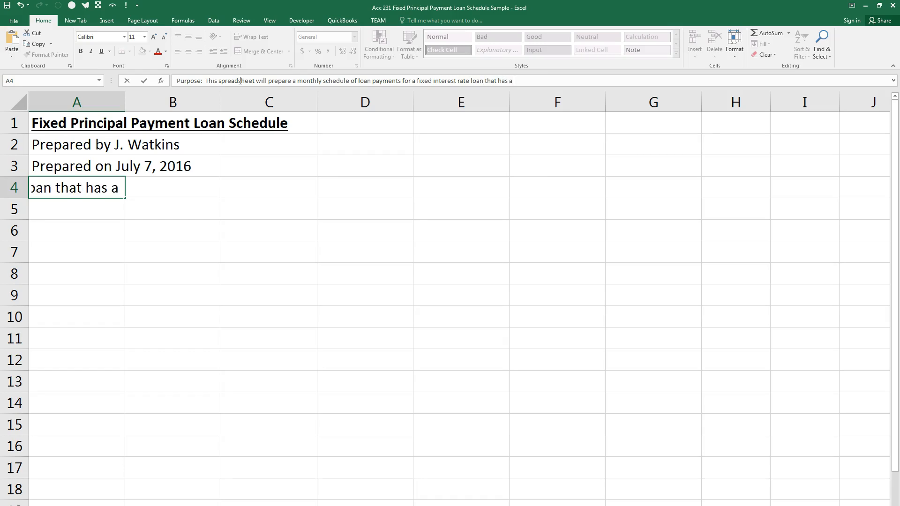
{"action": "type", "text": "constant princip"}
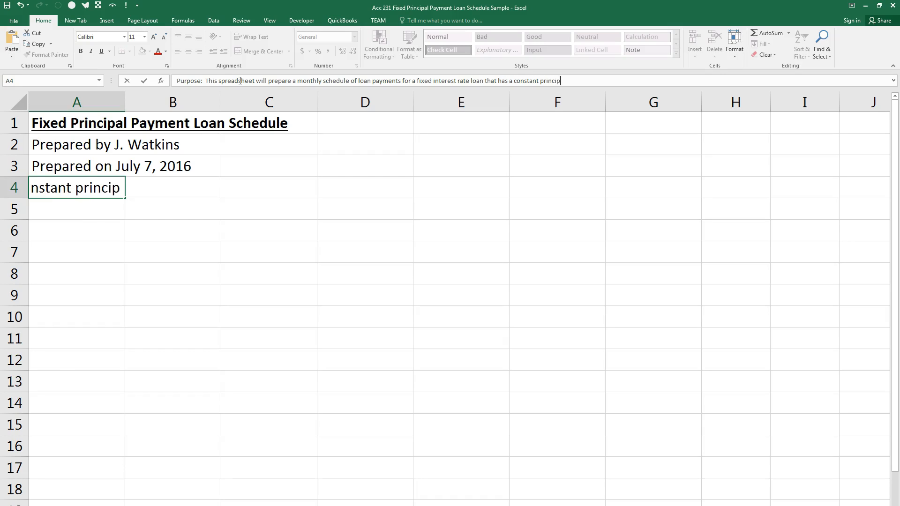
{"action": "type", "text": "al repayment"}
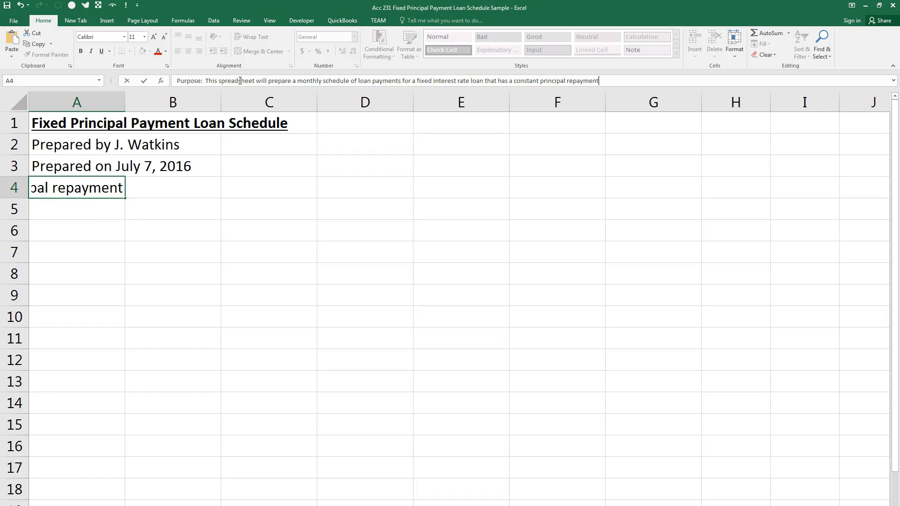
Step: Finish the purpose text in A4 with the sentence "The interest charged each month and the total monthly payment are also shown."
{"action": "type", "text": ".  T"}
{"action": "type", "text": "he interest charged each month and the total monthly payment are also shown."}
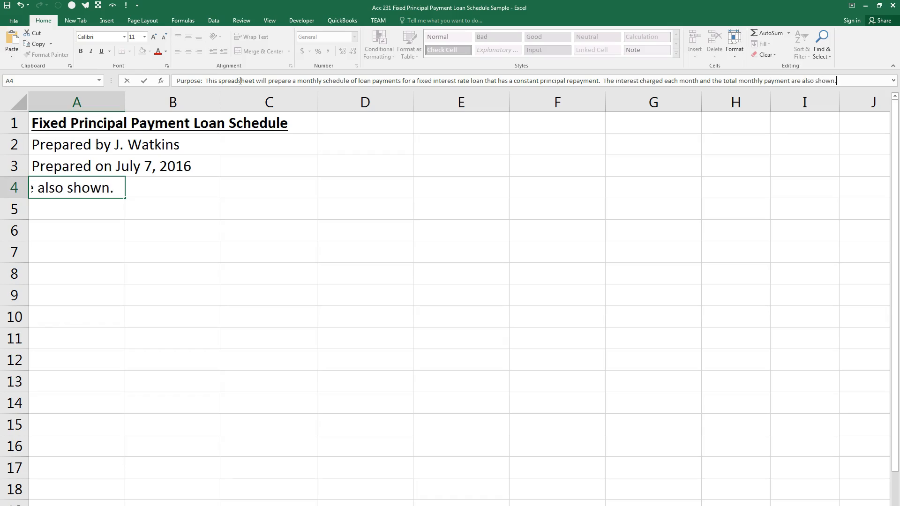
{"action": "key", "text": "Return"}
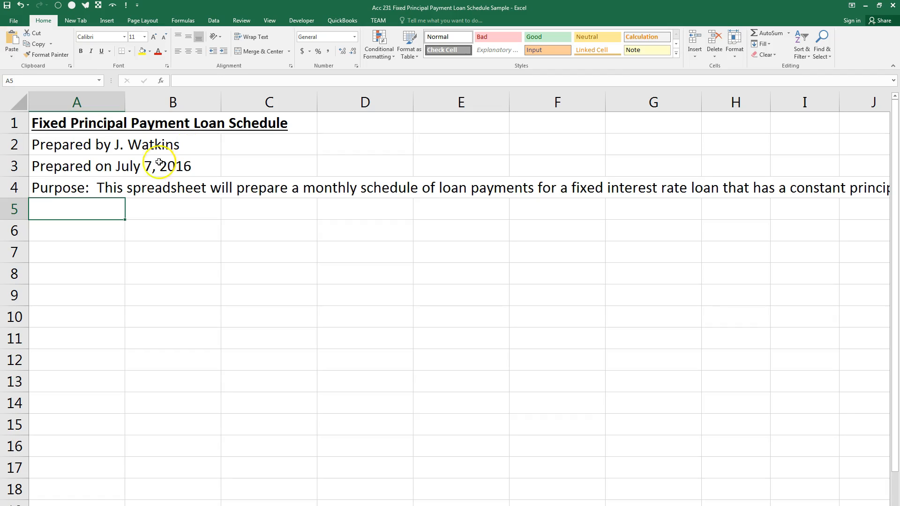
Step: Merge A4 through G4 with wrapped text aligned top and left, and increase the height of row 4 to about 66.75
{"action": "left_click", "coordinate": [88, 189]}
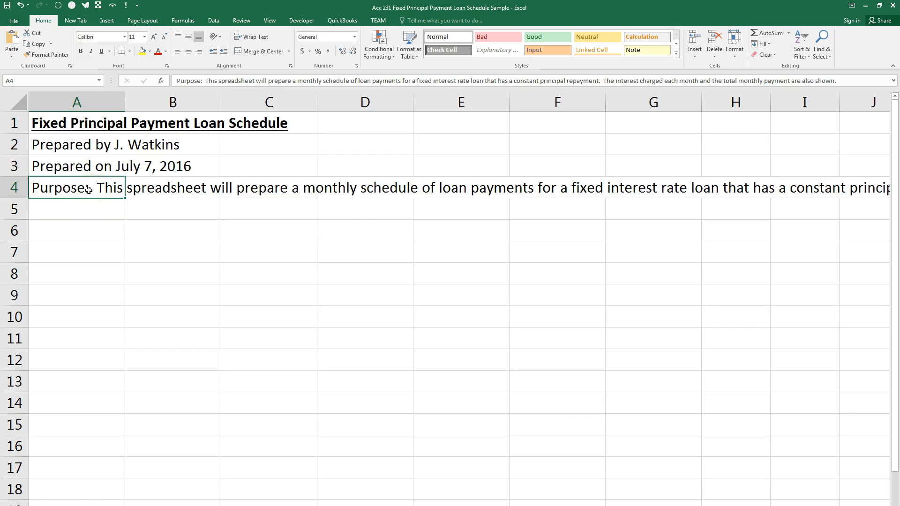
{"action": "left_click_drag", "start_coordinate": [88, 189], "coordinate": [655, 178]}
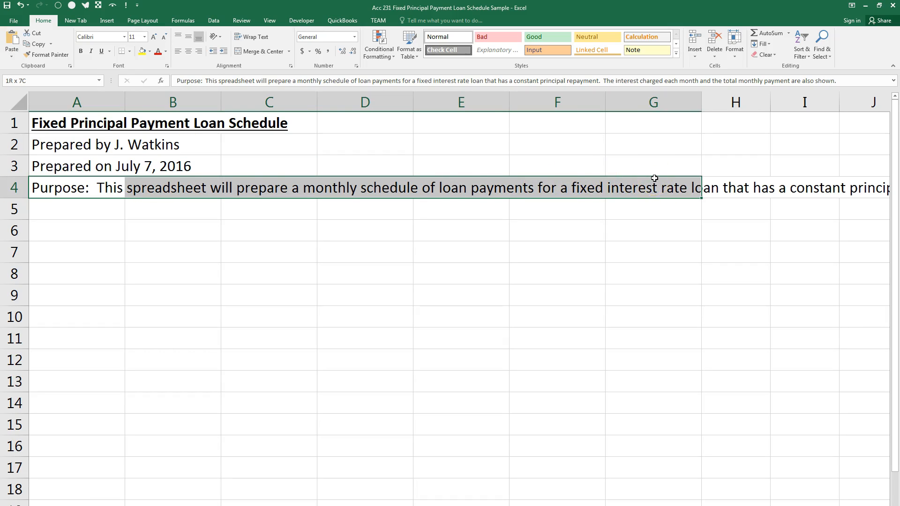
{"action": "left_click_drag", "start_coordinate": [654, 178], "coordinate": [655, 178]}
{"action": "left_click", "coordinate": [245, 51]}
{"action": "left_click", "coordinate": [246, 39]}
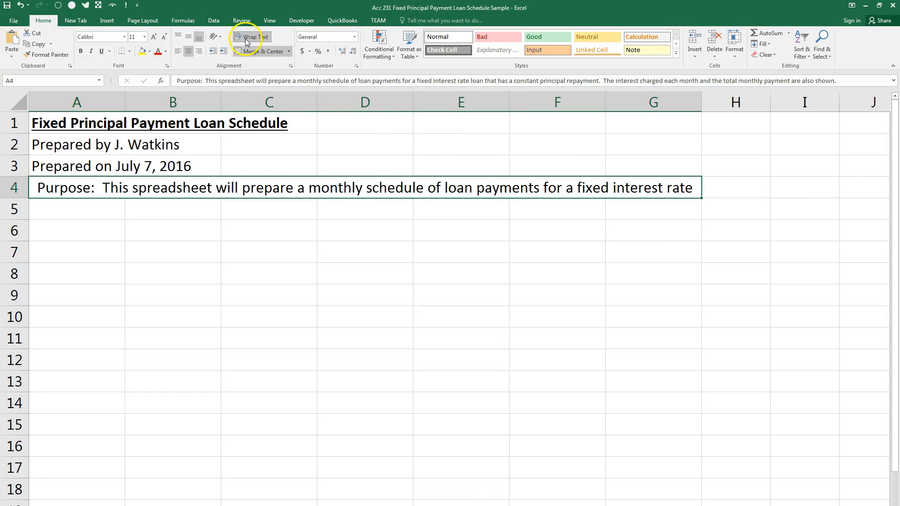
{"action": "left_click", "coordinate": [178, 37]}
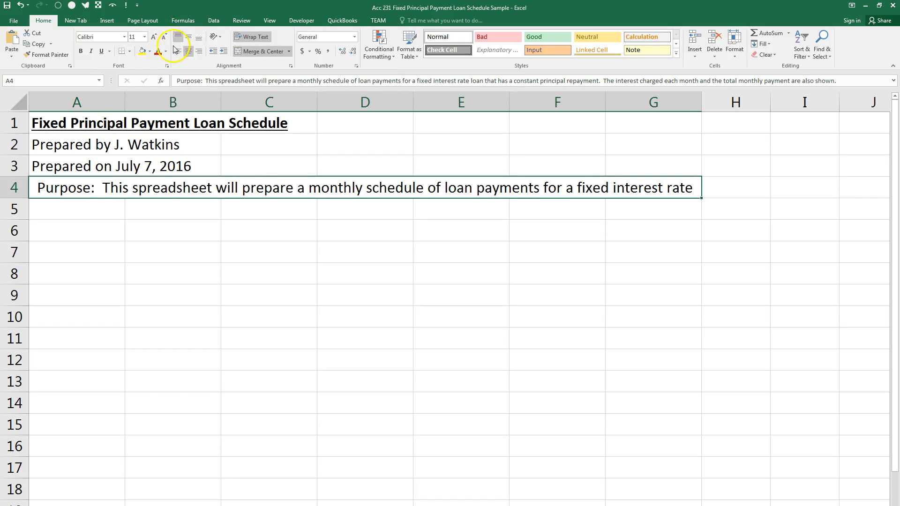
{"action": "left_click", "coordinate": [179, 51]}
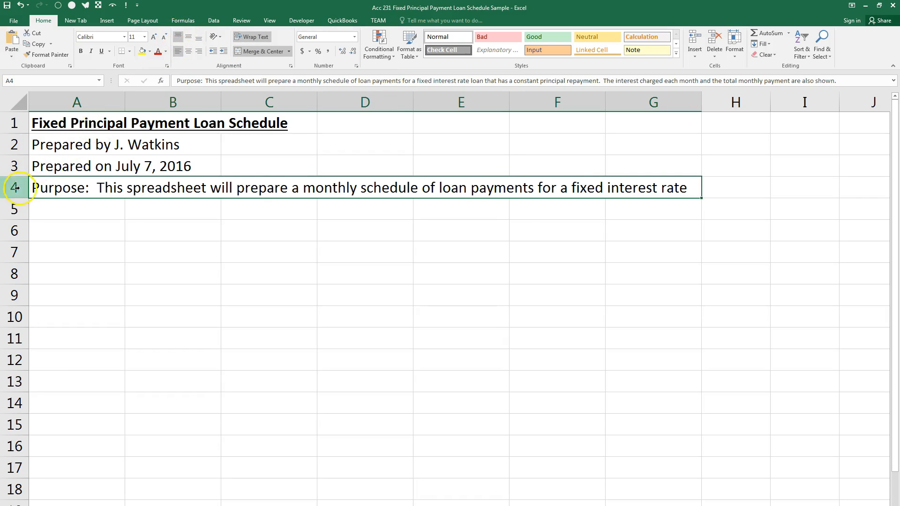
{"action": "left_click_drag", "start_coordinate": [16, 197], "coordinate": [15, 273]}
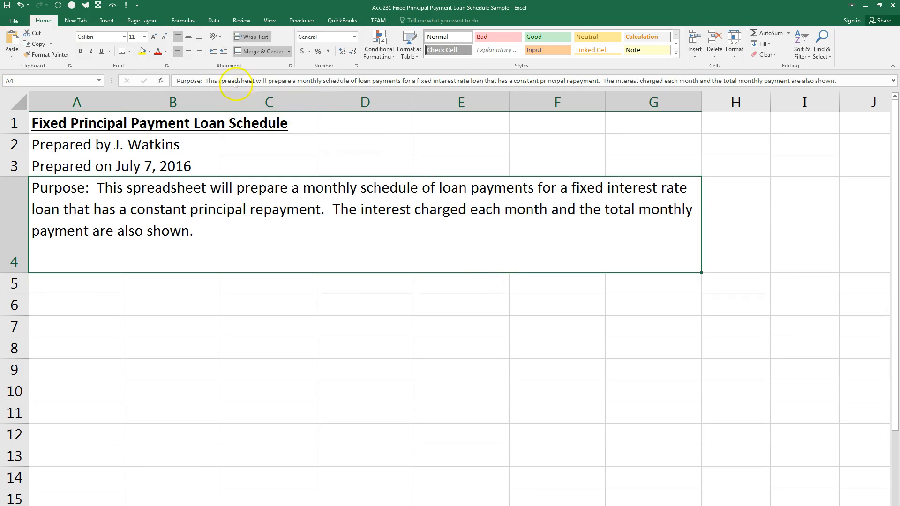
Step: Try middle and bottom vertical alignment on the merged purpose text, and restore top alignment
{"action": "left_click", "coordinate": [188, 41]}
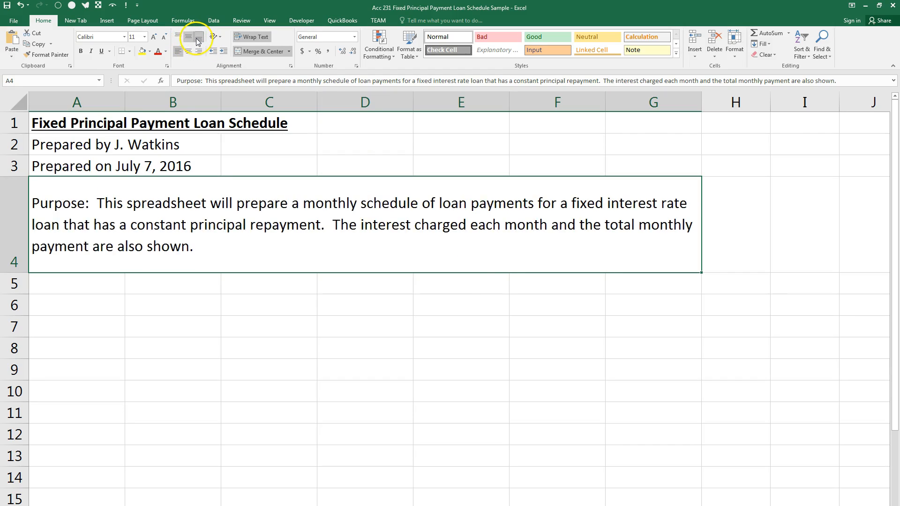
{"action": "left_click", "coordinate": [198, 39]}
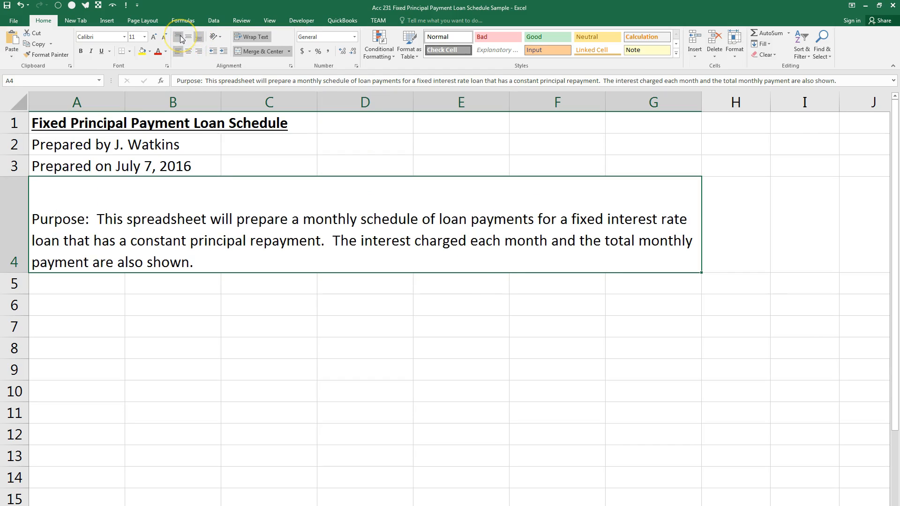
{"action": "left_click", "coordinate": [180, 38]}
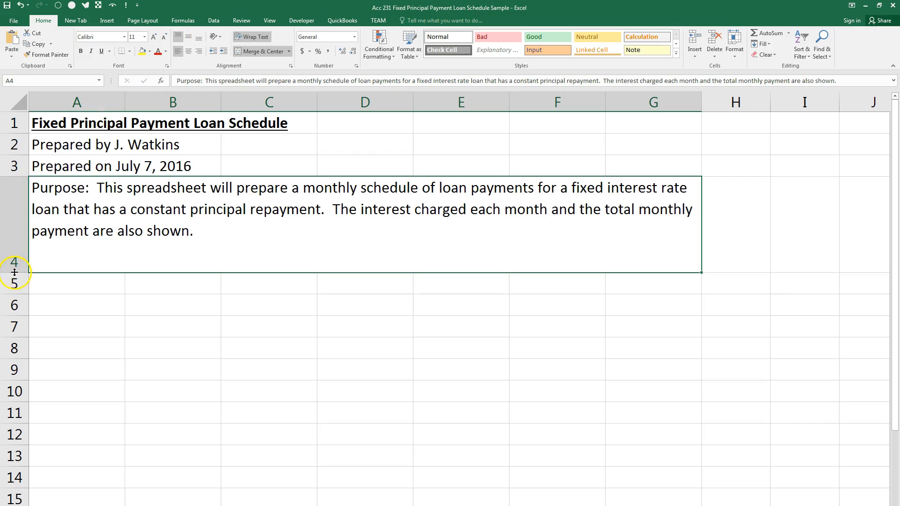
Step: Reduce the height of row 4 so it just fits the three lines of purpose text
{"action": "left_click_drag", "start_coordinate": [15, 272], "coordinate": [16, 273]}
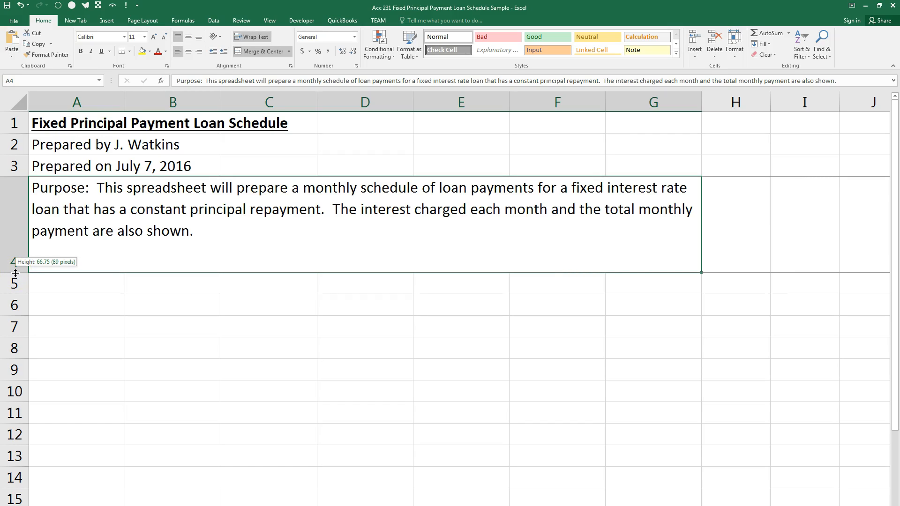
{"action": "left_click_drag", "start_coordinate": [16, 273], "coordinate": [16, 241]}
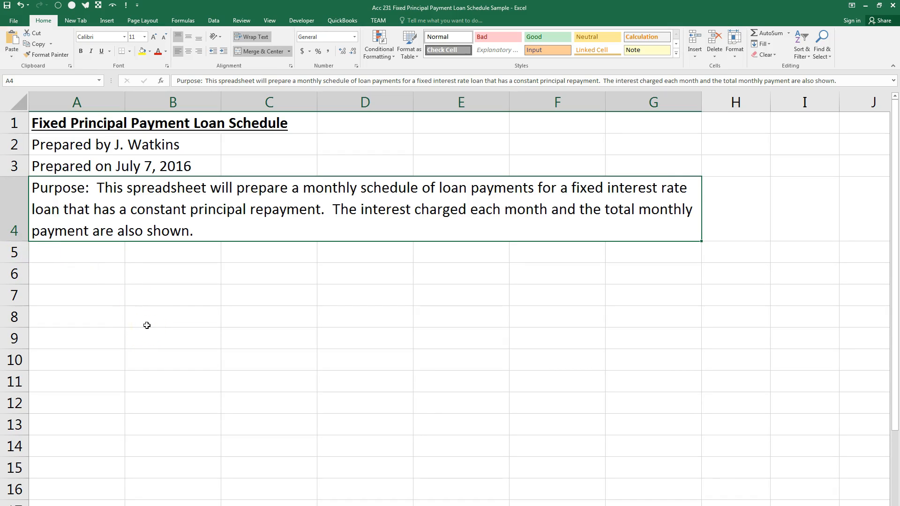
Step: Switch to the Word test document, review the data section requirement and the given loan data, and move the document out of the way
{"action": "key", "text": "alt+Tab"}
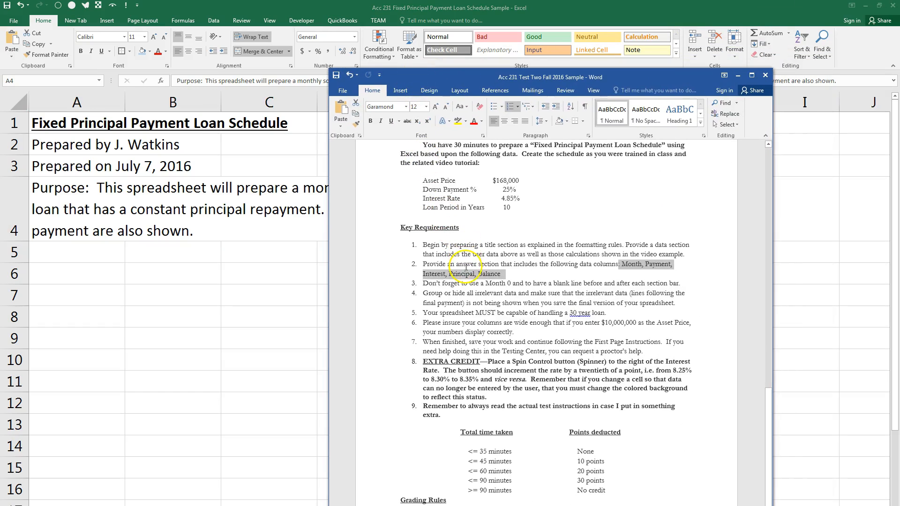
{"action": "left_click", "coordinate": [643, 249]}
{"action": "left_click_drag", "start_coordinate": [644, 249], "coordinate": [685, 257]}
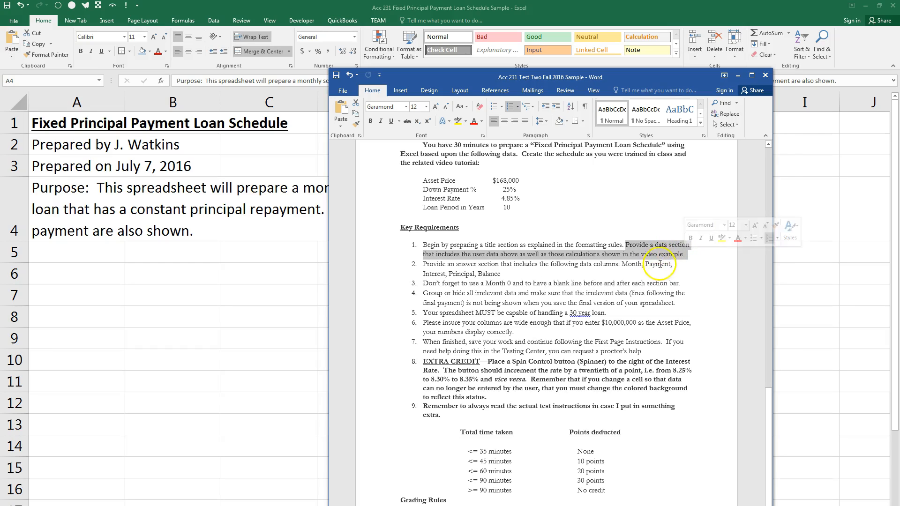
{"action": "left_click_drag", "start_coordinate": [422, 180], "coordinate": [519, 210]}
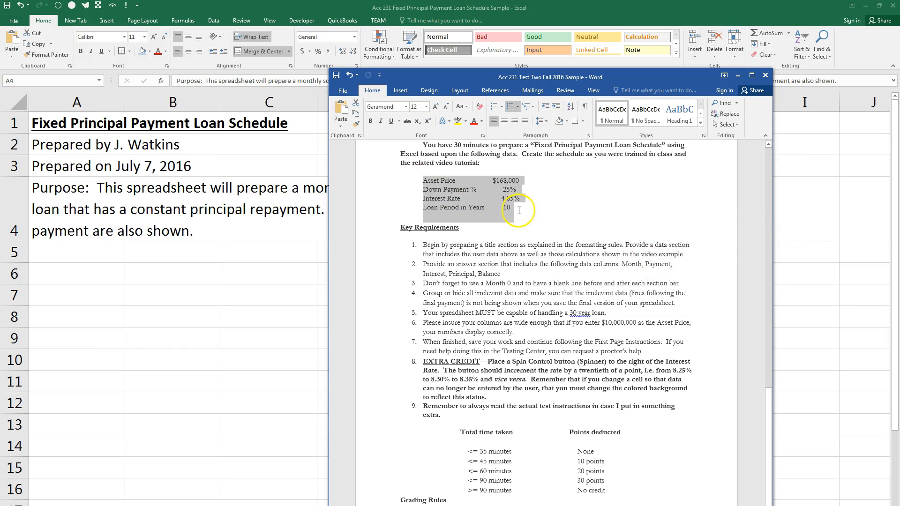
{"action": "left_click_drag", "start_coordinate": [562, 77], "coordinate": [899, 53]}
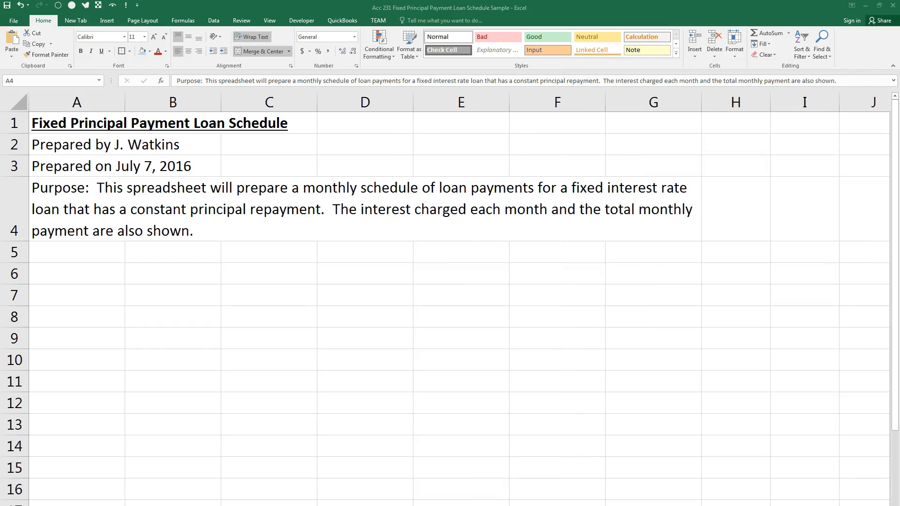
Step: Enter the bold, underlined heading "Data Section" in cell A6 of the Excel workbook
{"action": "key", "text": "F2"}
{"action": "left_click", "coordinate": [84, 277]}
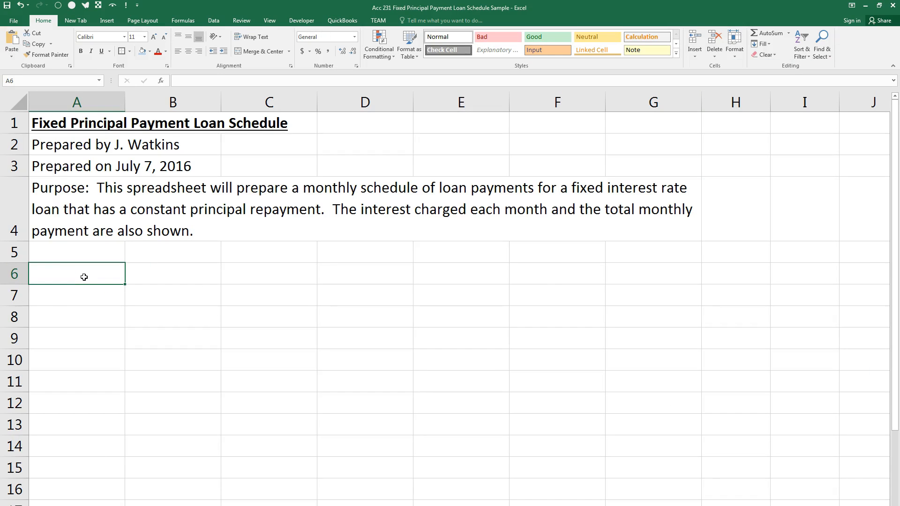
{"action": "key", "text": "ctrl+u"}
{"action": "key", "text": "ctrl+b"}
{"action": "type", "text": "D"}
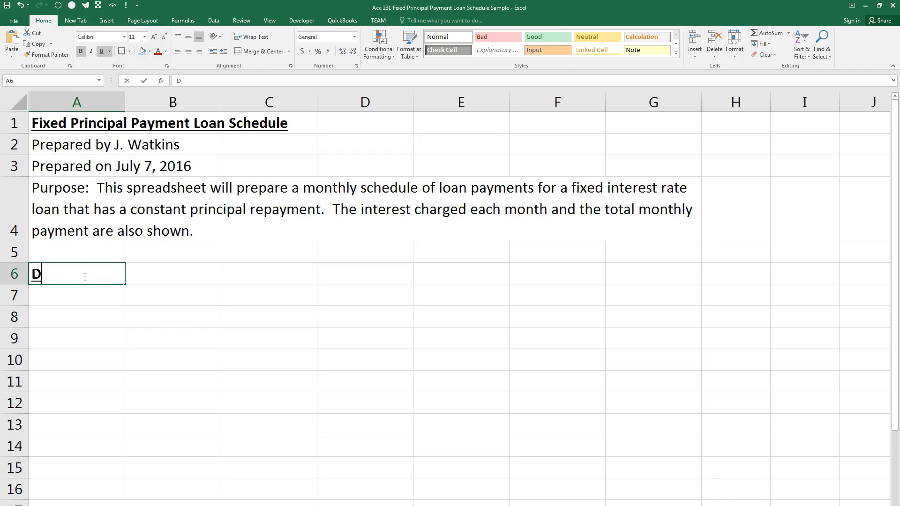
{"action": "type", "text": "ata Section"}
{"action": "key", "text": "Return"}
Step: Fill the Data Section bar from A6 through G6 with light blue
{"action": "left_click", "coordinate": [84, 277]}
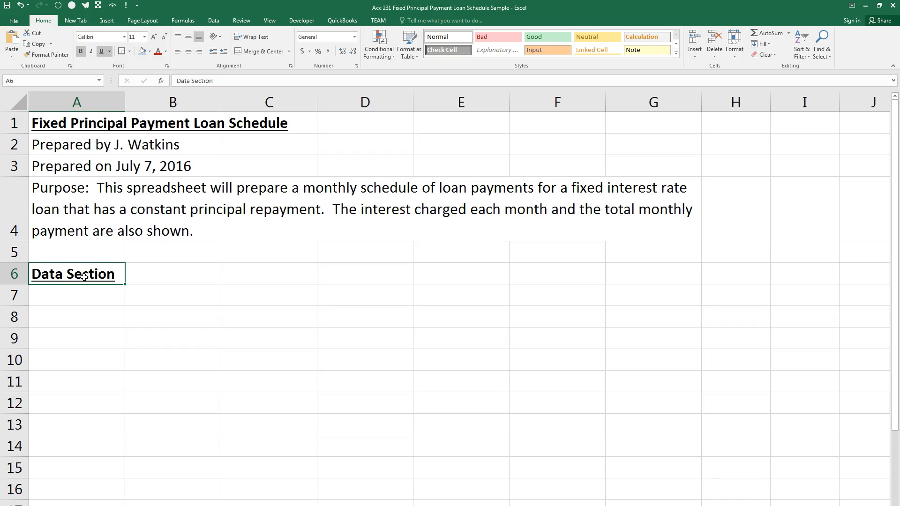
{"action": "key", "text": "shift+Right"}
{"action": "key", "text": "shift+Right"}
{"action": "key", "text": "shift+Right"}
{"action": "key", "text": "shift+Right"}
{"action": "key", "text": "shift+Right"}
{"action": "key", "text": "shift+Right"}
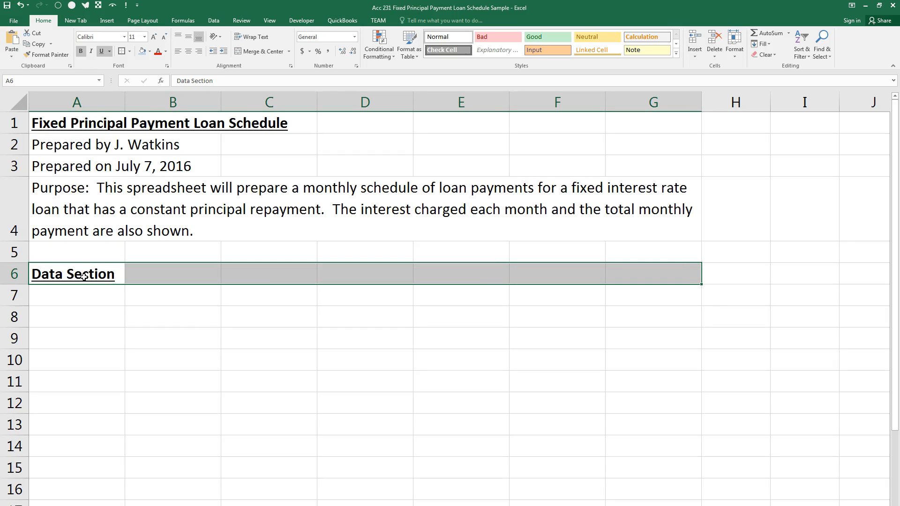
{"action": "left_click", "coordinate": [149, 51]}
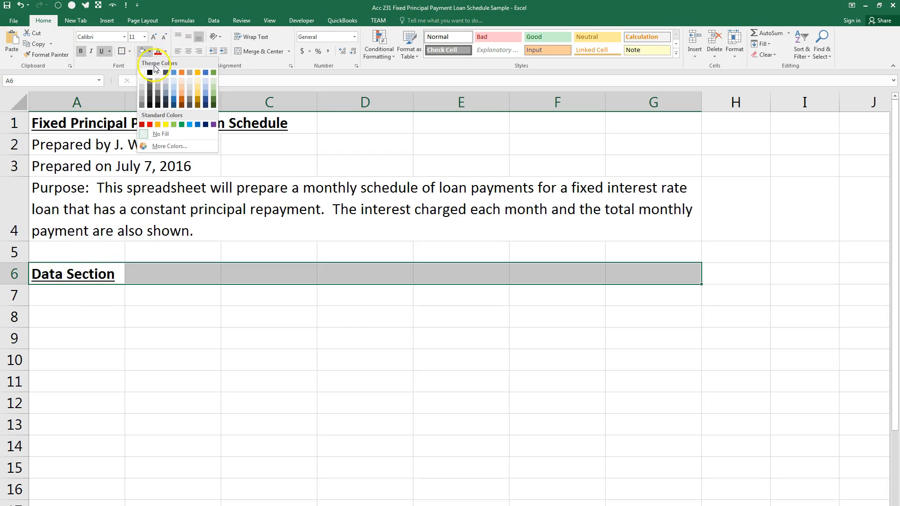
{"action": "left_click", "coordinate": [174, 87]}
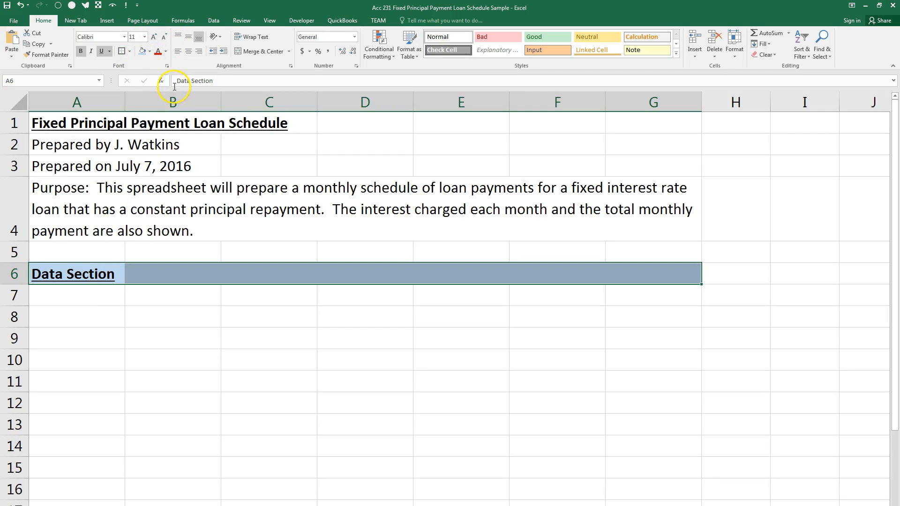
Step: Add a thick outside border around the Data Section bar A6 to G6
{"action": "left_click", "coordinate": [131, 52]}
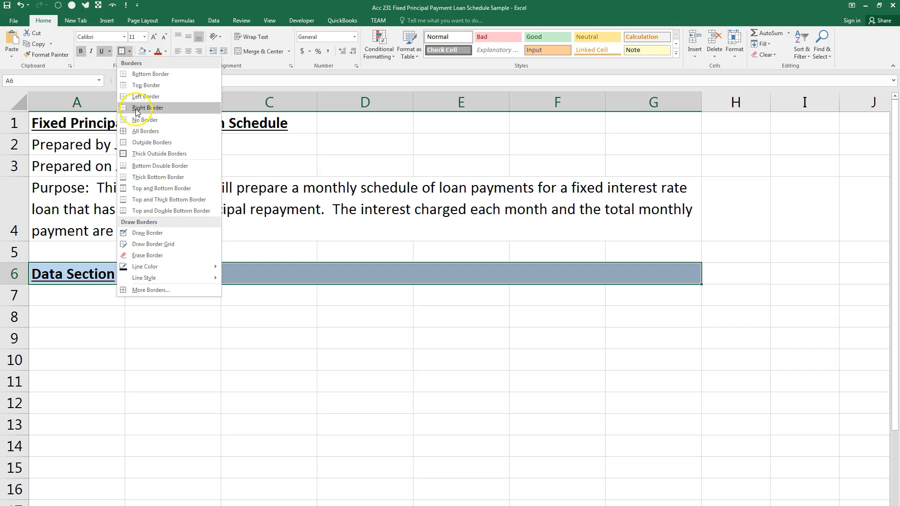
{"action": "left_click", "coordinate": [146, 155]}
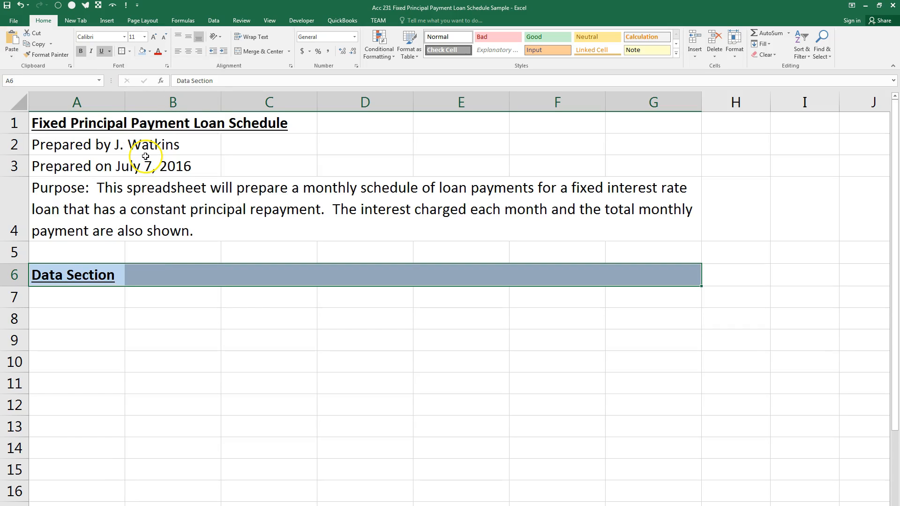
{"action": "left_click", "coordinate": [156, 316]}
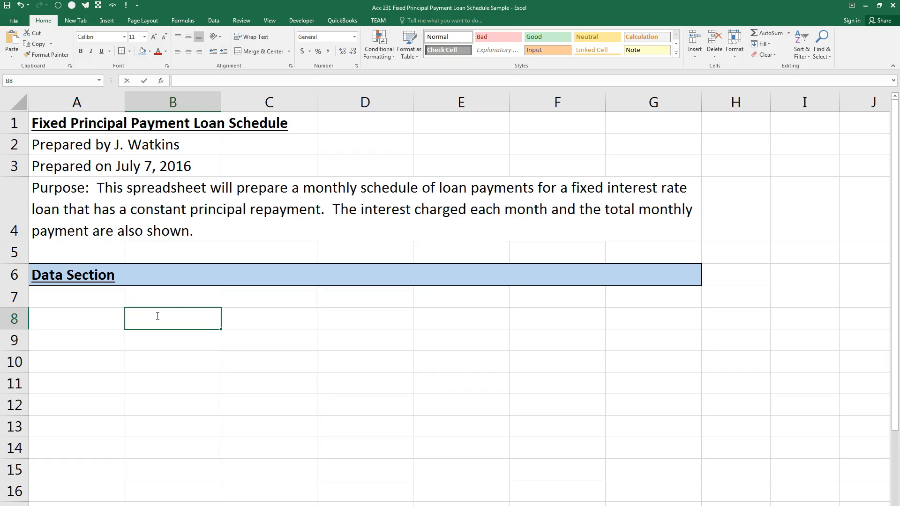
Step: Enter the labels Asset Price, Down Payment Percentage and Down Payment in cells B8 to B10
{"action": "type", "text": "Asset Price"}
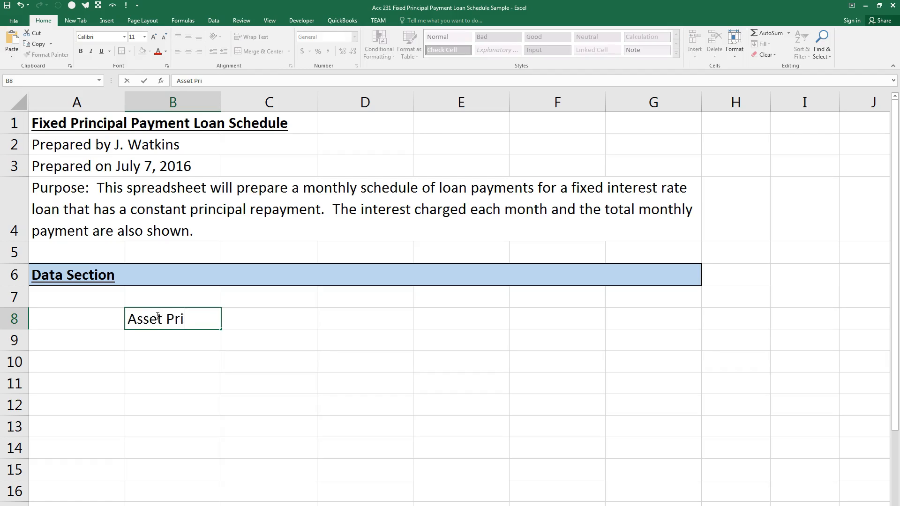
{"action": "key", "text": "Return"}
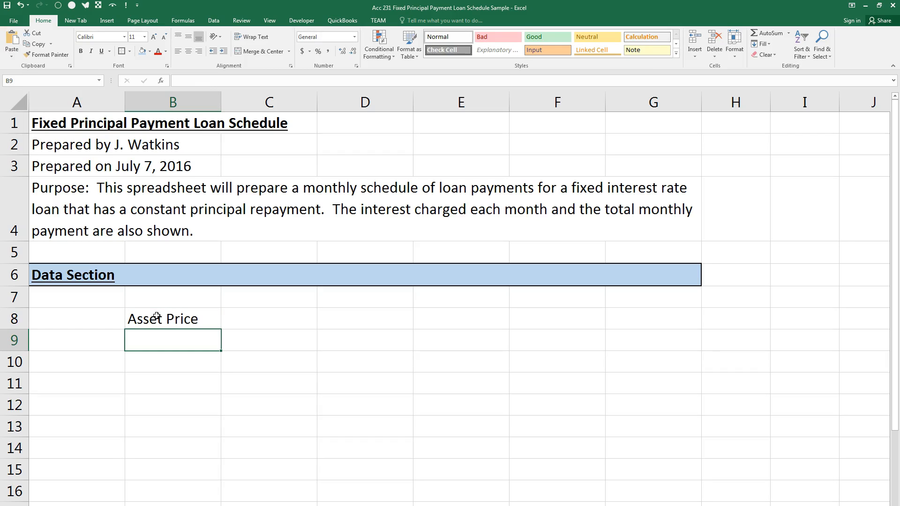
{"action": "type", "text": "Down Payment Percentage"}
{"action": "key", "text": "Return"}
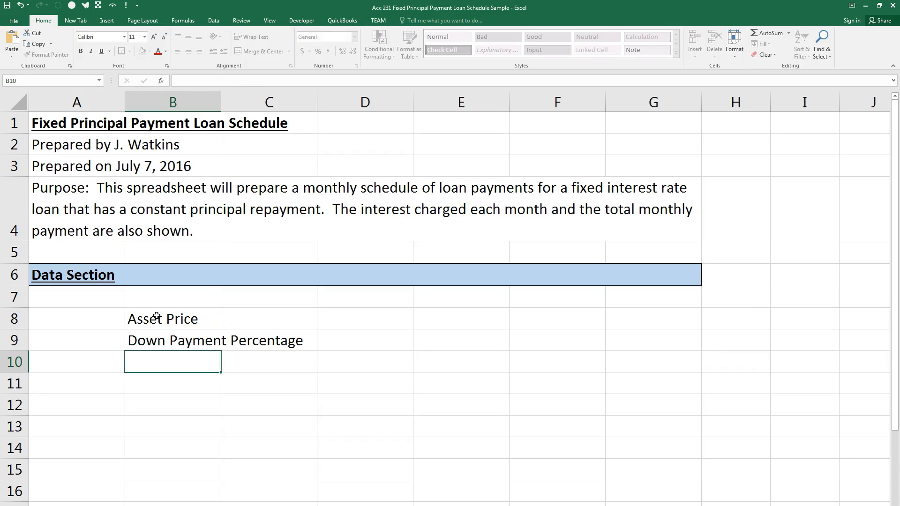
{"action": "type", "text": "Down Payment"}
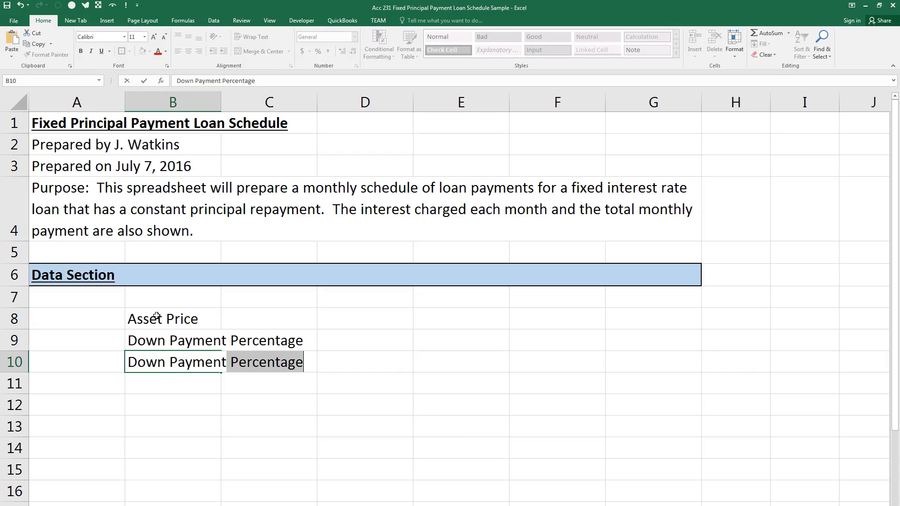
{"action": "key", "text": "Delete"}
{"action": "key", "text": "Return"}
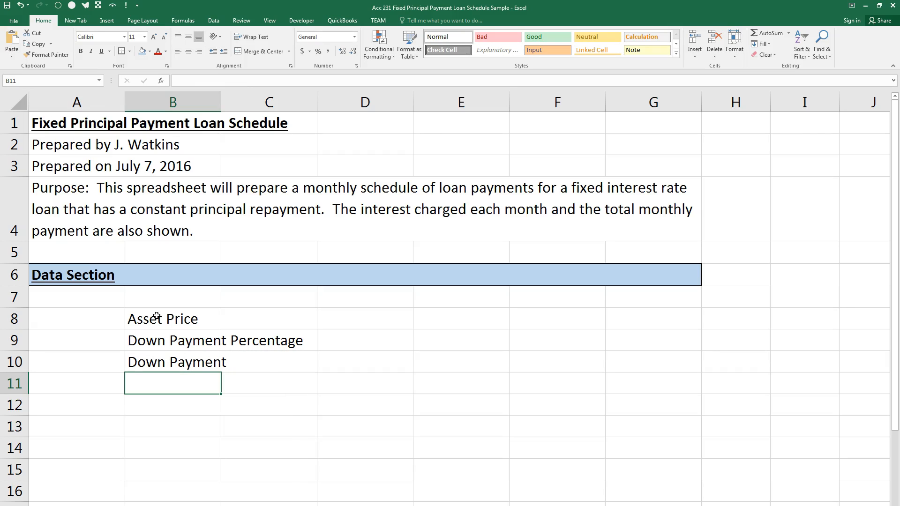
Step: Enter the labels Amount Financed in cell B11 and Interest Rate in cell B12
{"action": "type", "text": "Int"}
{"action": "key", "text": "BackSpace"}
{"action": "key", "text": "BackSpace"}
{"action": "key", "text": "BackSpace"}
{"action": "type", "text": "Amount Financed"}
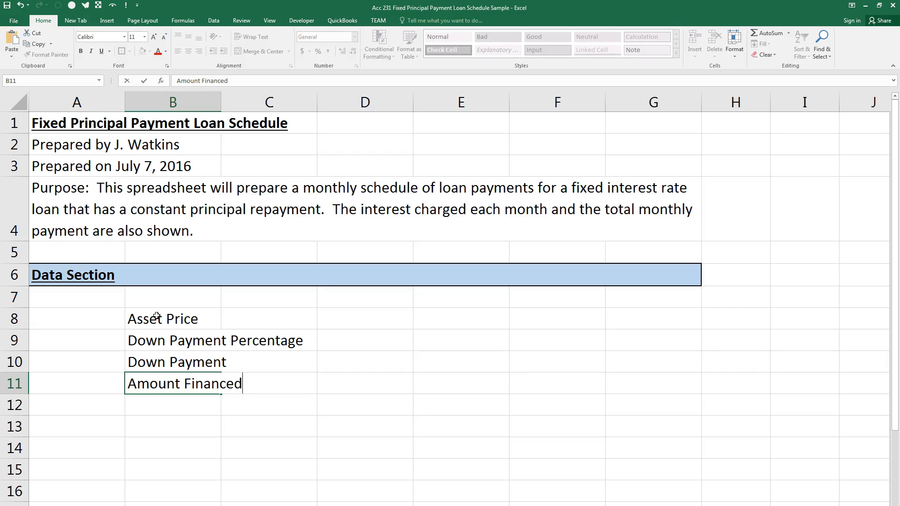
{"action": "key", "text": "Return"}
{"action": "type", "text": "Inter"}
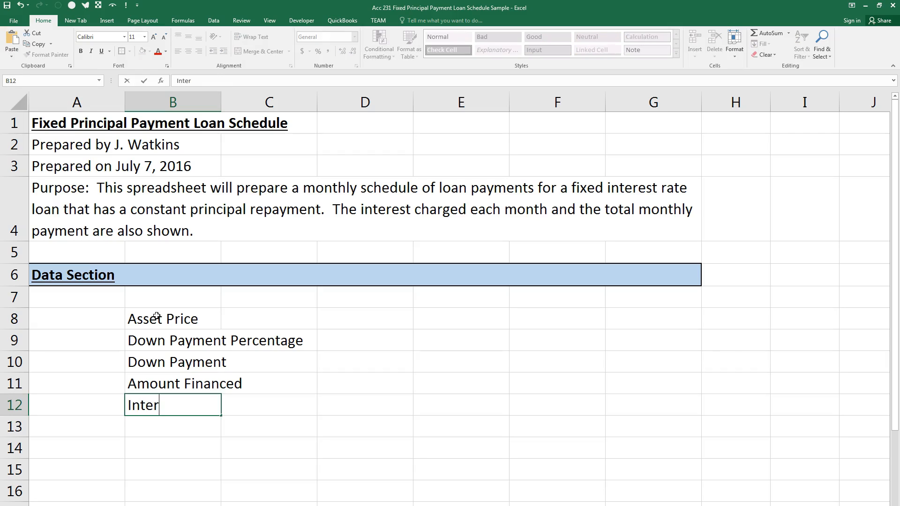
{"action": "type", "text": "est Rate"}
{"action": "key", "text": "Return"}
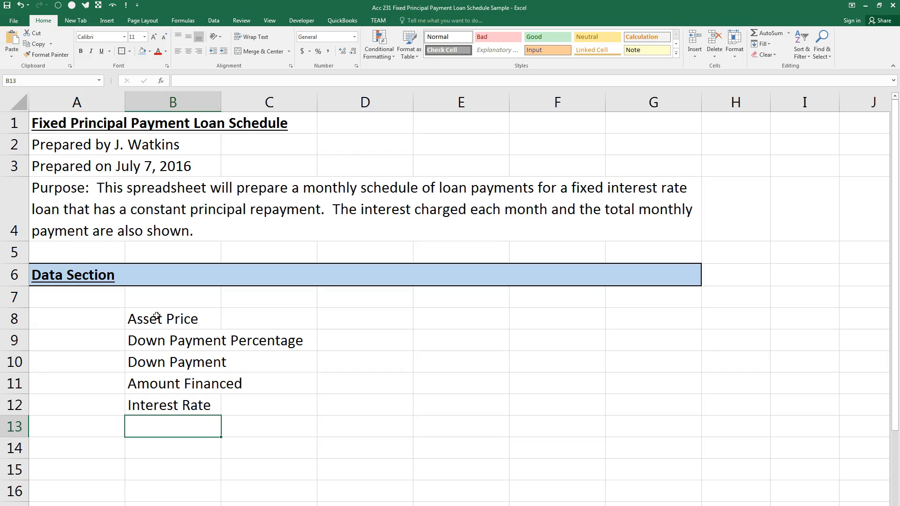
Step: Enter the labels Loan Period in Years in cell B13 and Monthly Principal Contribution in cell B14
{"action": "type", "text": "Loan "}
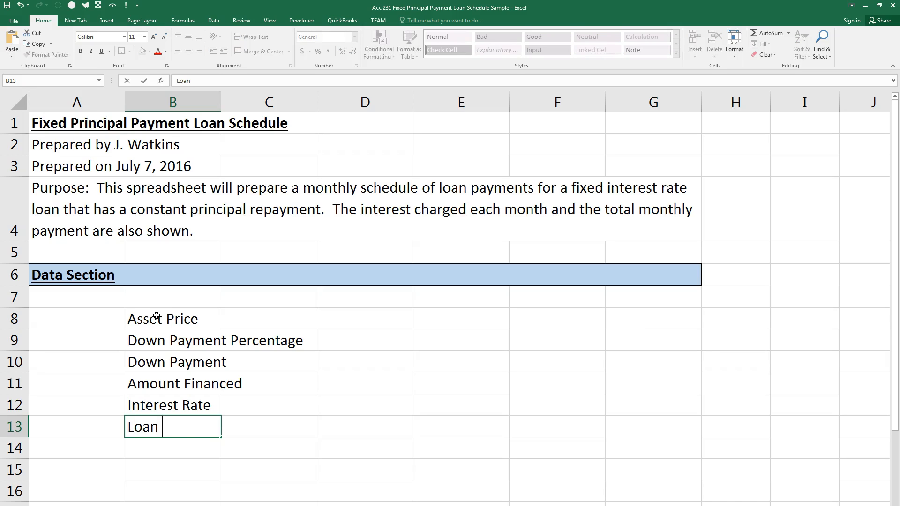
{"action": "type", "text": "Period in Years"}
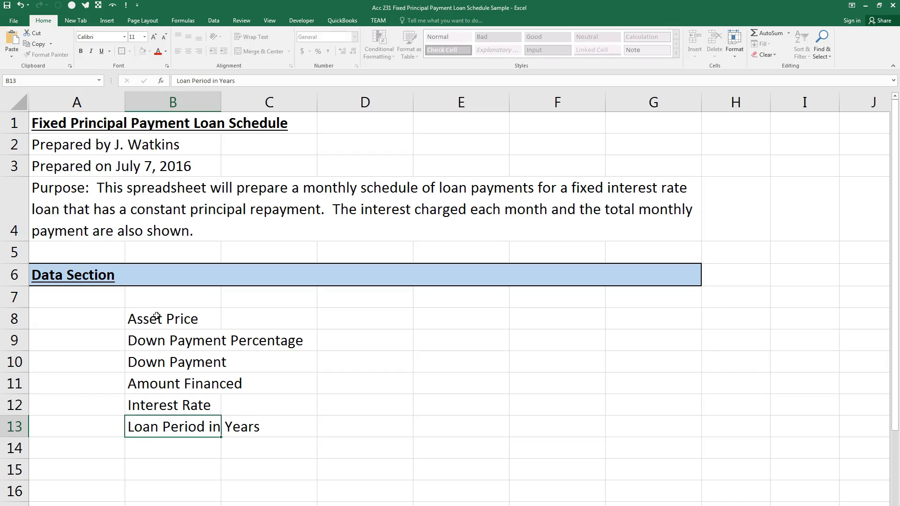
{"action": "key", "text": "Return"}
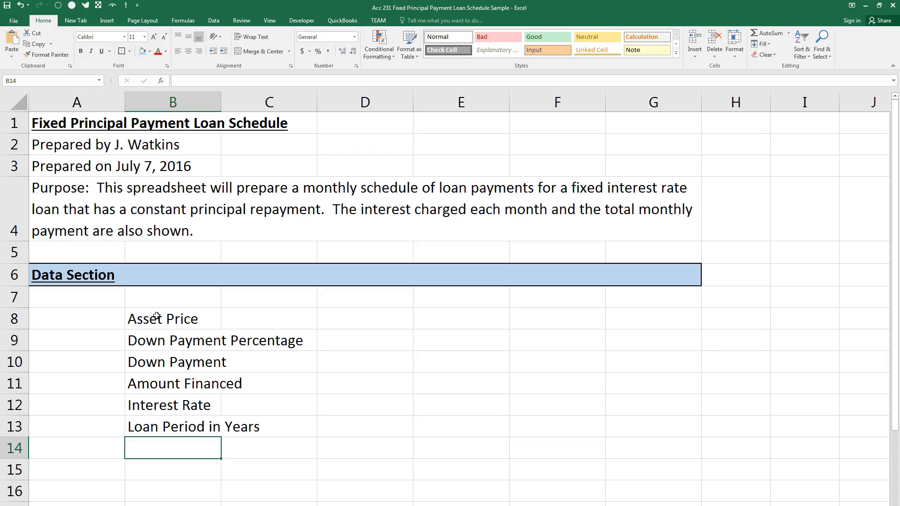
{"action": "type", "text": "M"}
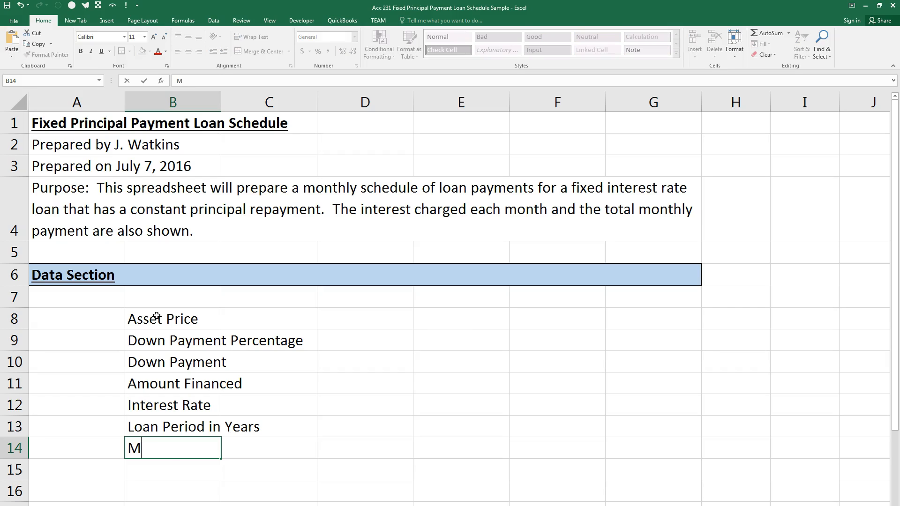
{"action": "type", "text": "onthly Principal "}
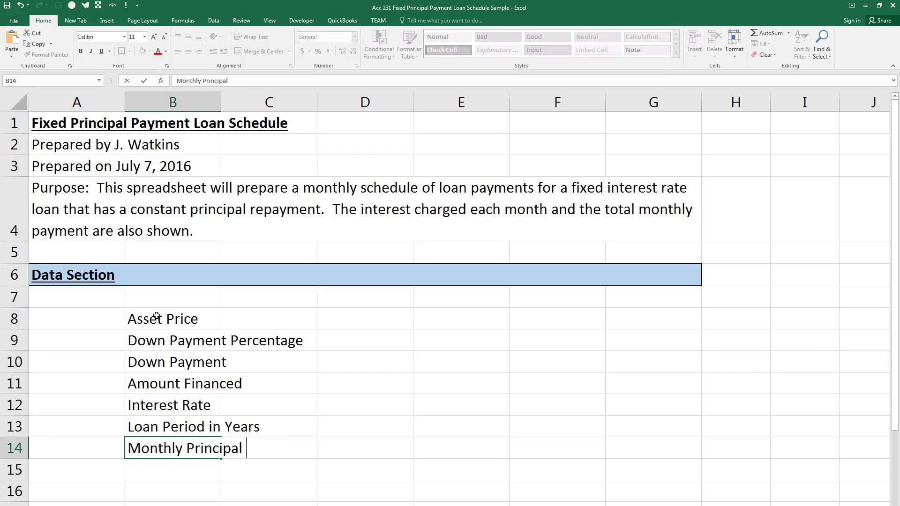
{"action": "type", "text": "Contribution"}
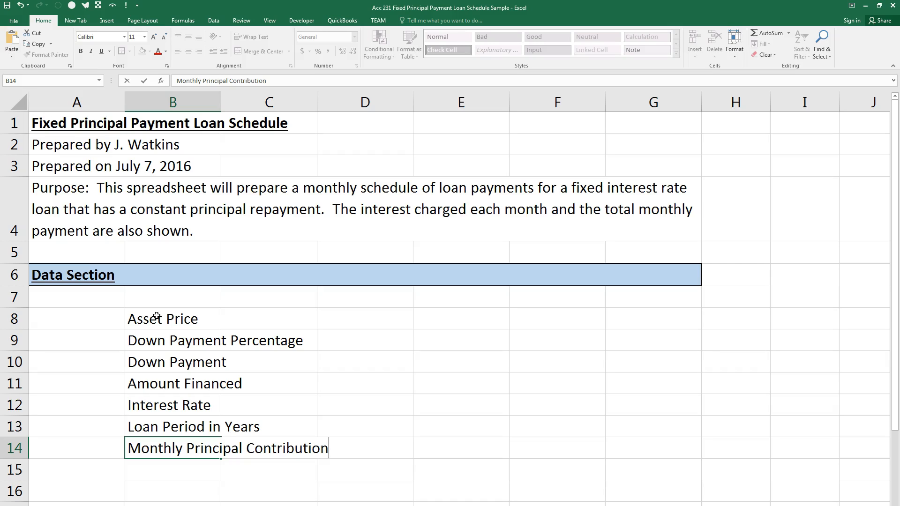
Step: Create range names for cells C8 to C14 from the labels in the left column of the range B8 to C14
{"action": "left_click", "coordinate": [157, 317]}
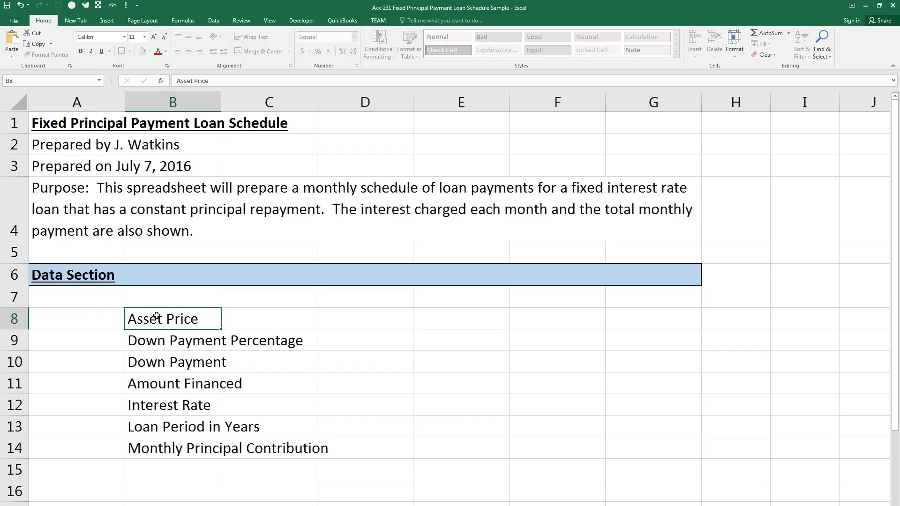
{"action": "left_click_drag", "start_coordinate": [157, 317], "coordinate": [160, 448]}
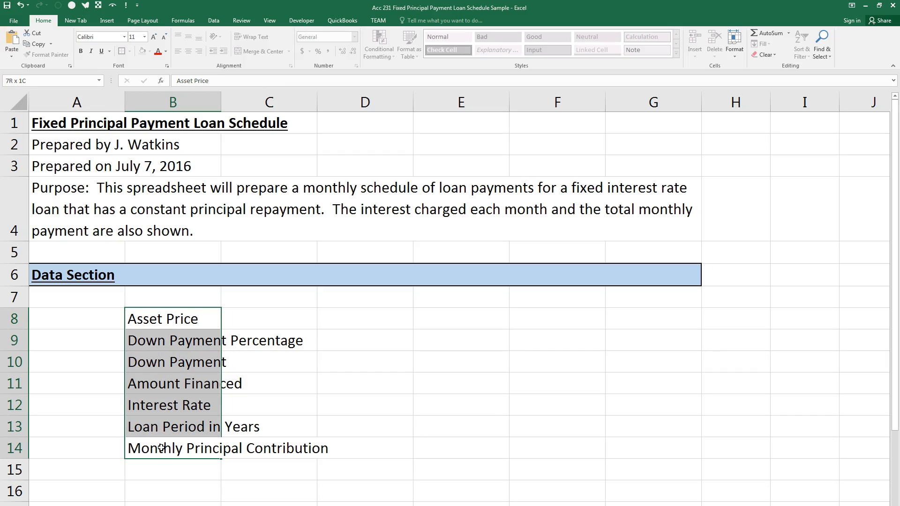
{"action": "left_click_drag", "start_coordinate": [162, 448], "coordinate": [236, 448]}
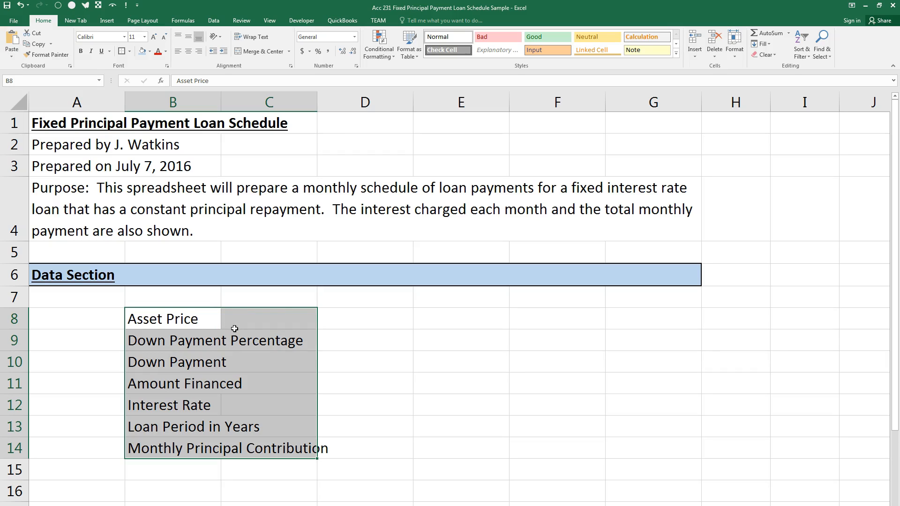
{"action": "left_click", "coordinate": [182, 24]}
{"action": "left_click", "coordinate": [306, 58]}
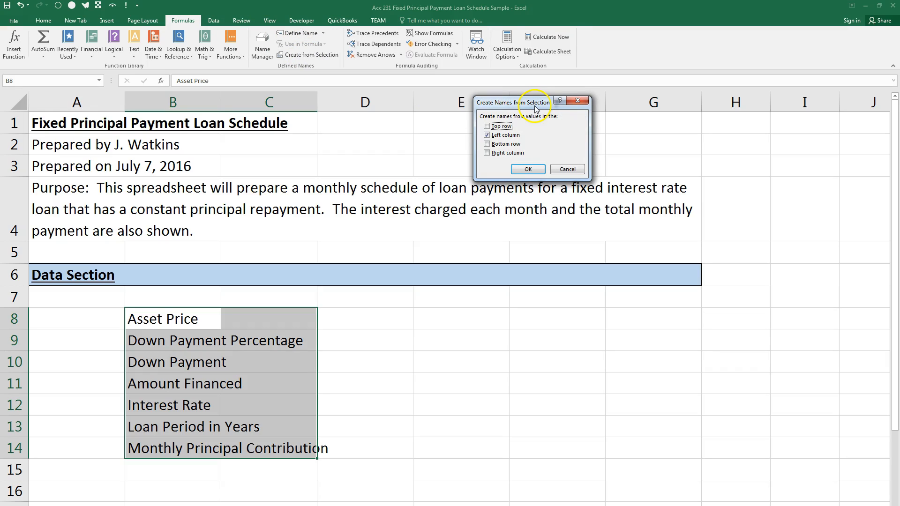
{"action": "left_click", "coordinate": [528, 169]}
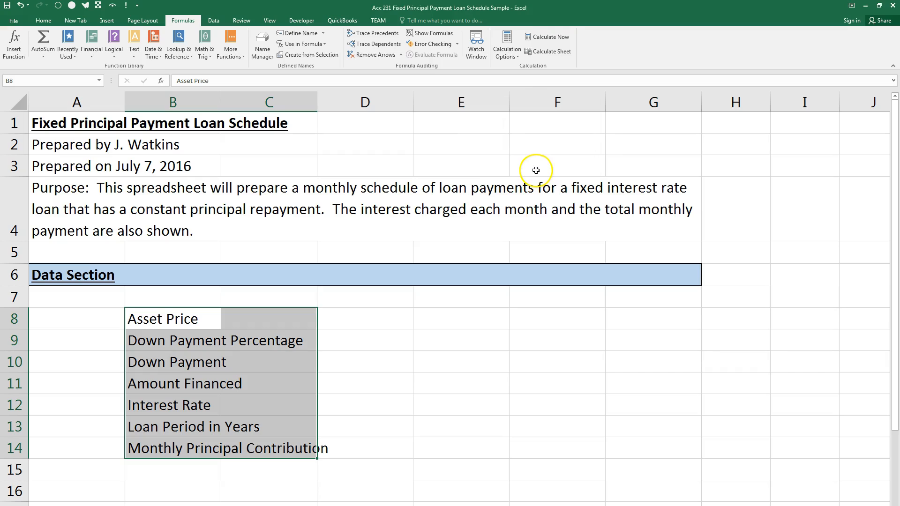
Step: Move the named cells C8 to C14 over to E8 to E14
{"action": "left_click", "coordinate": [290, 319]}
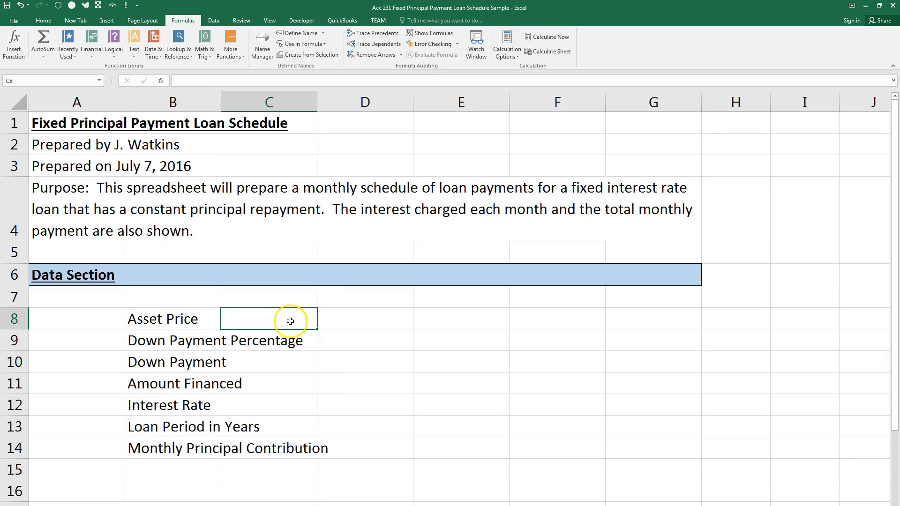
{"action": "left_click_drag", "start_coordinate": [290, 327], "coordinate": [267, 451]}
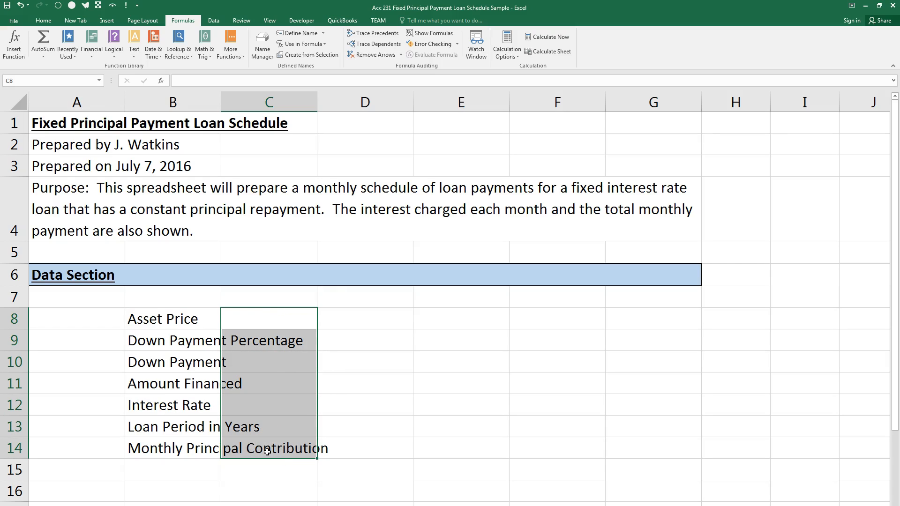
{"action": "key", "text": "ctrl+c"}
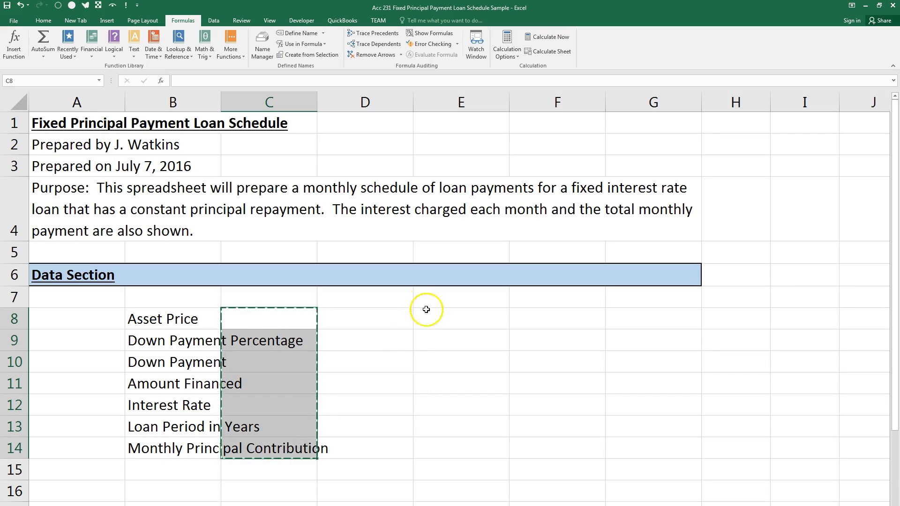
{"action": "left_click", "coordinate": [442, 319]}
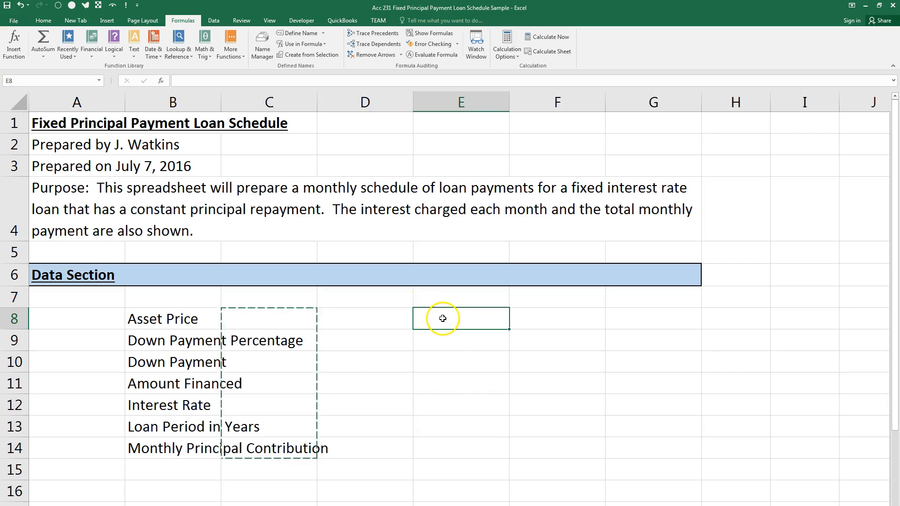
{"action": "key", "text": "Return"}
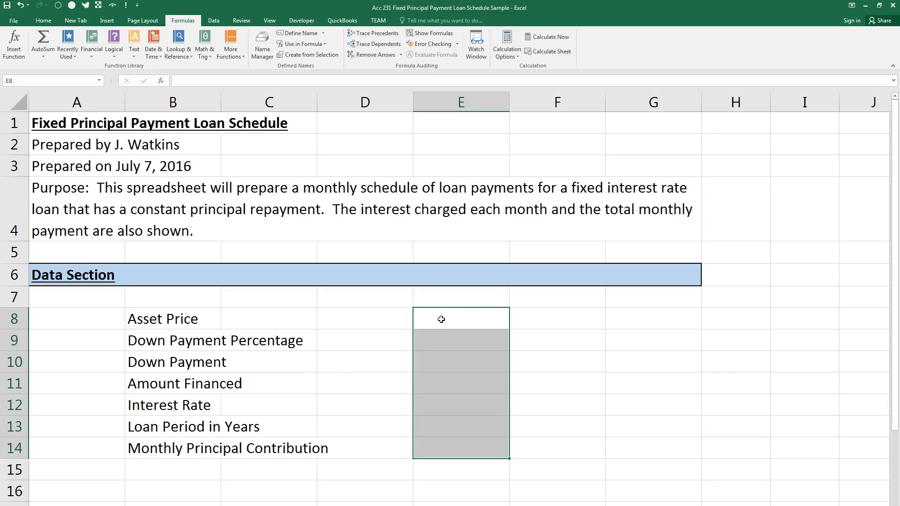
Step: Check the range name assigned to each cell from E8 down to E14
{"action": "left_click", "coordinate": [441, 320]}
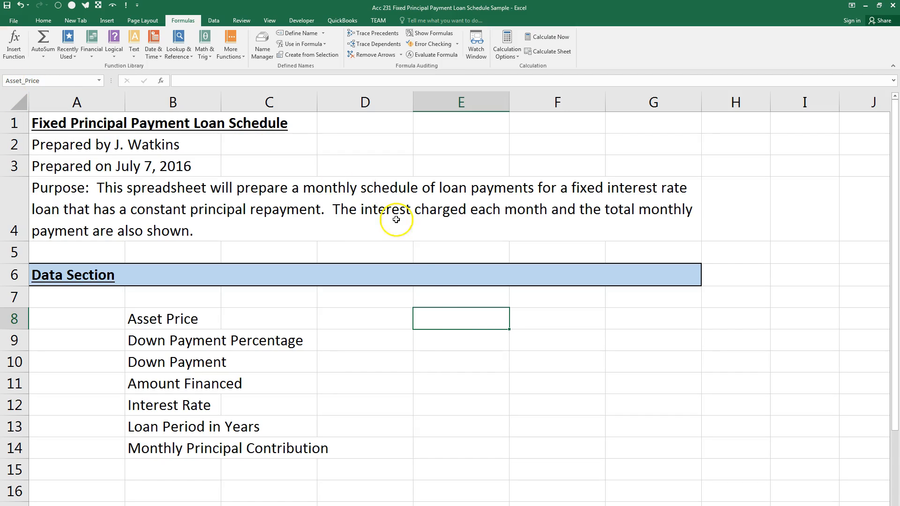
{"action": "left_click", "coordinate": [431, 347]}
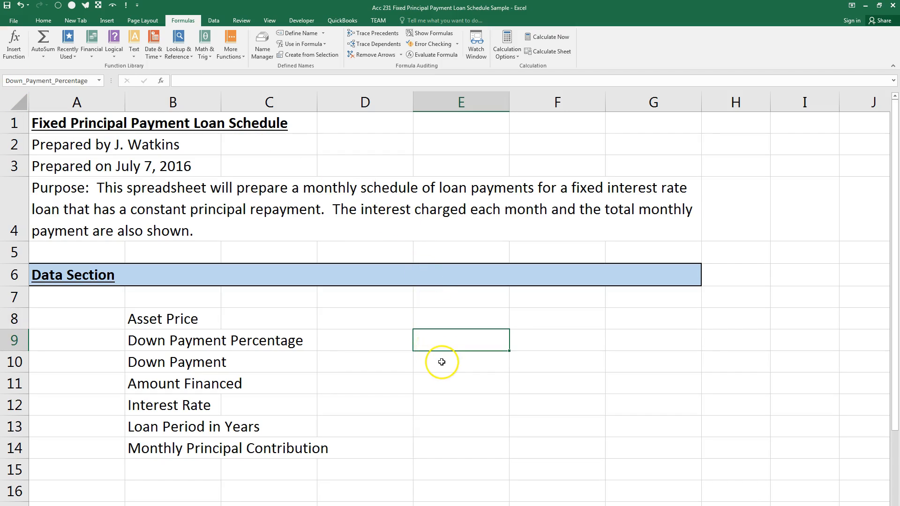
{"action": "left_click", "coordinate": [441, 362]}
{"action": "left_click", "coordinate": [441, 387]}
{"action": "left_click", "coordinate": [439, 407]}
{"action": "left_click", "coordinate": [437, 425]}
{"action": "left_click", "coordinate": [434, 448]}
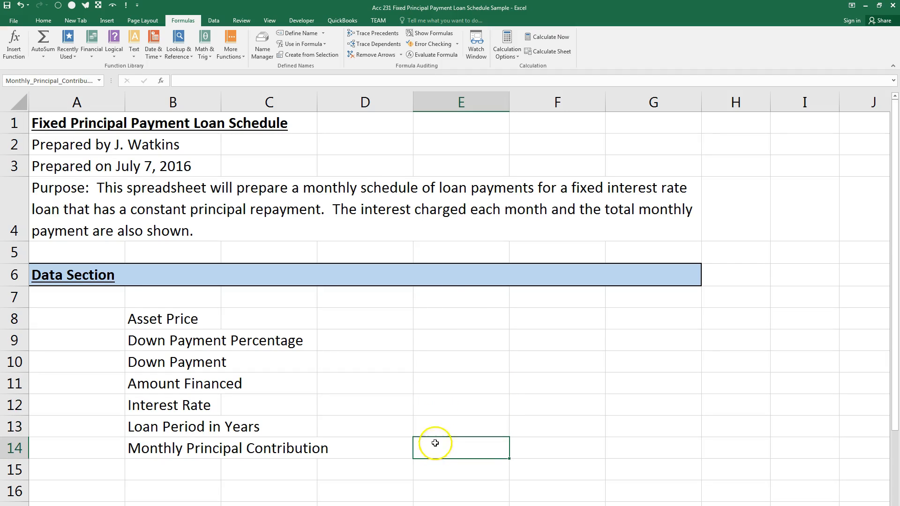
Step: Enter the asset price 168000 in cell E8 and the down payment percentage .25 in cell E9
{"action": "left_click", "coordinate": [458, 319]}
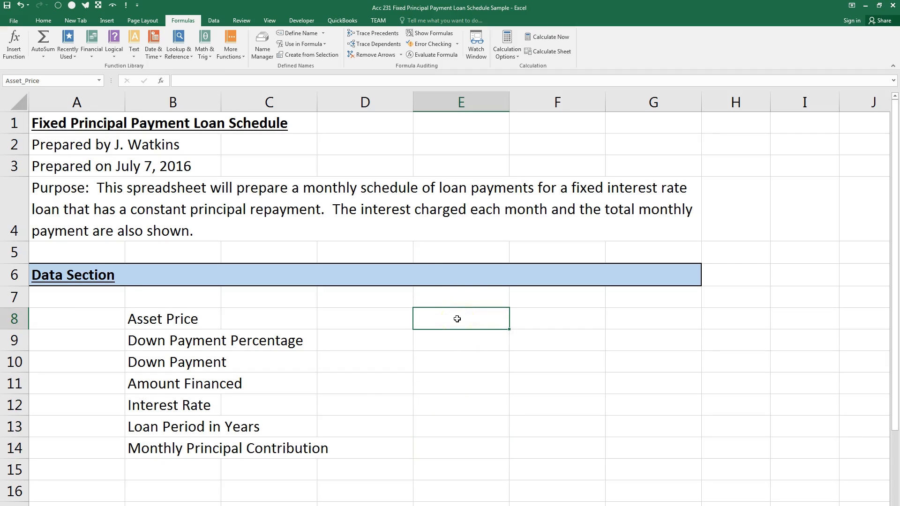
{"action": "type", "text": "168000"}
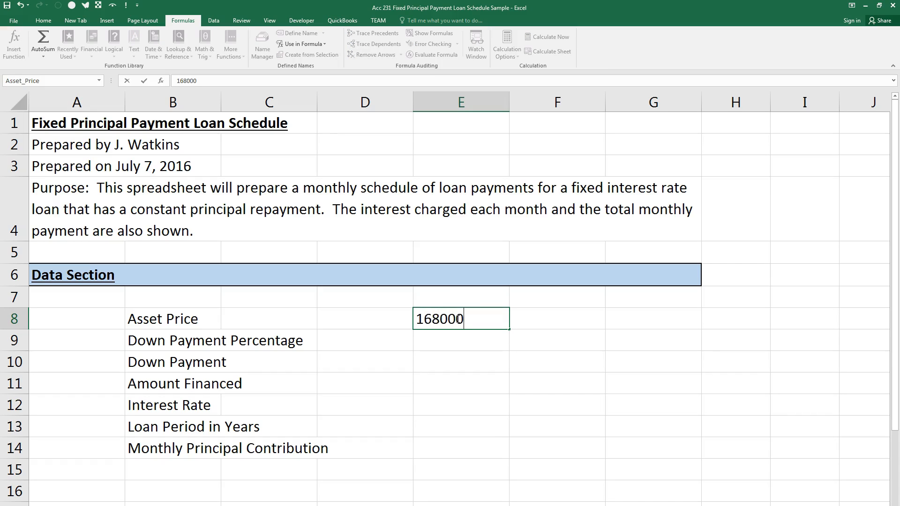
{"action": "key", "text": "Return"}
{"action": "type", "text": ".25"}
{"action": "key", "text": "Return"}
Step: Enter the interest rate .0485 in cell E12 and the loan period of 10 years in cell E13
{"action": "key", "text": "Down"}
{"action": "key", "text": "Up"}
{"action": "key", "text": "Down"}
{"action": "key", "text": "Down"}
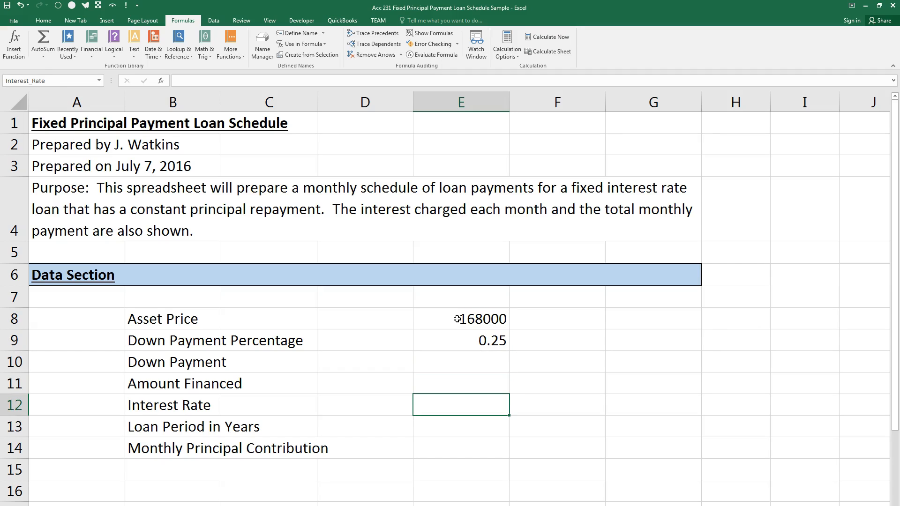
{"action": "type", "text": ".0485"}
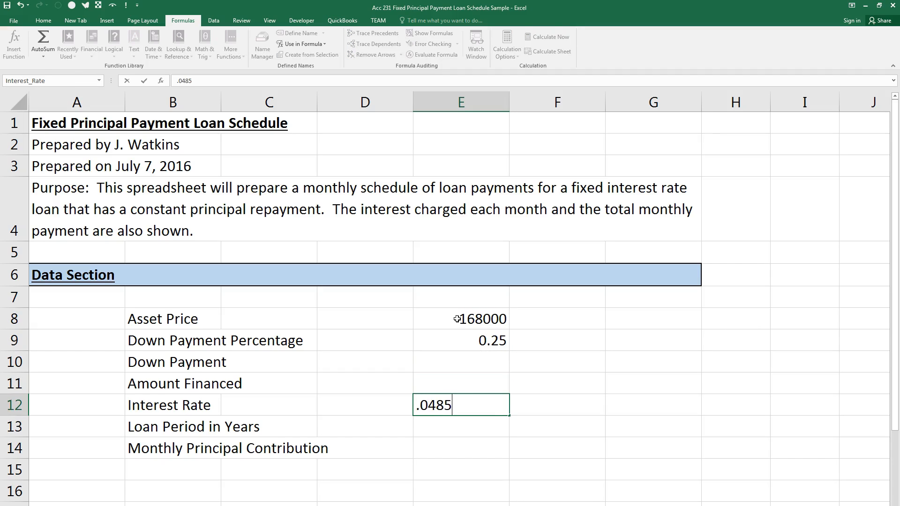
{"action": "key", "text": "Return"}
{"action": "type", "text": "10"}
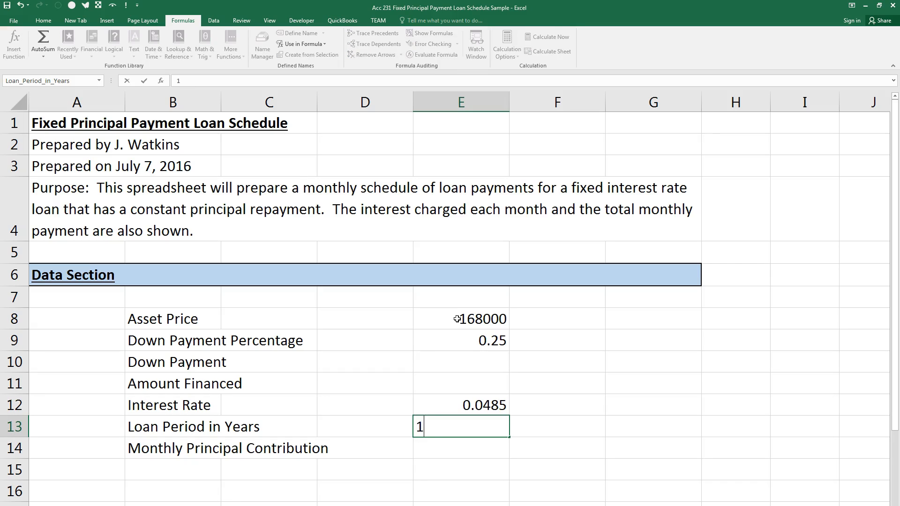
{"action": "key", "text": "Return"}
Step: Center the contents of the data value cells E8 to E14 horizontally
{"action": "left_click_drag", "start_coordinate": [457, 319], "coordinate": [451, 446]}
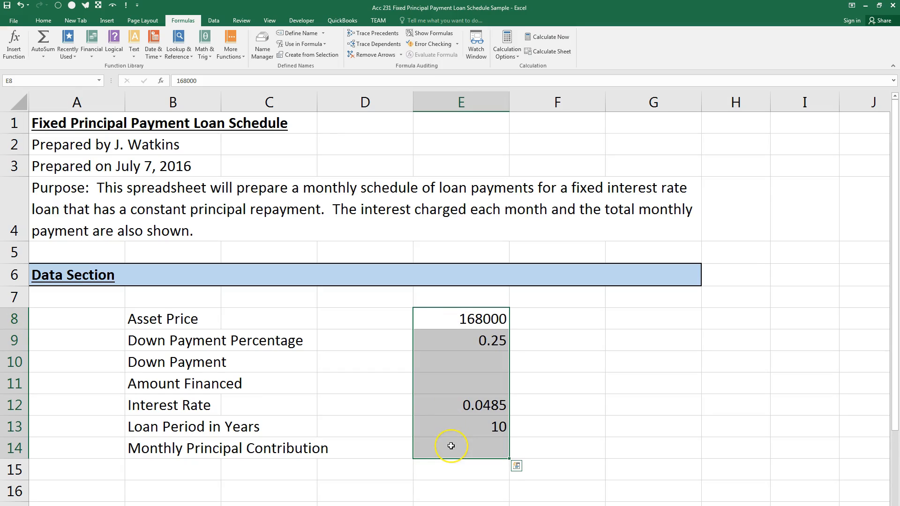
{"action": "left_click", "coordinate": [44, 22]}
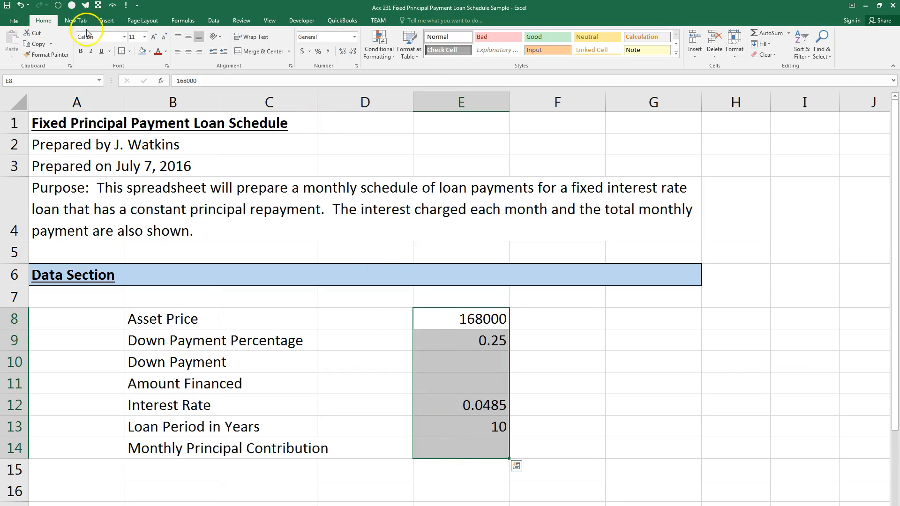
{"action": "left_click", "coordinate": [190, 53]}
{"action": "left_click", "coordinate": [506, 320]}
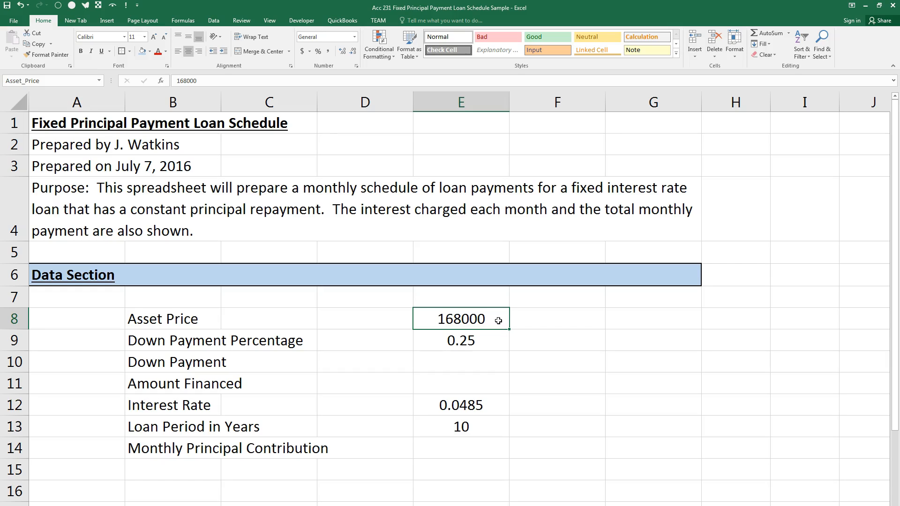
Step: Format the Asset Price, Down Payment, Amount Financed and Monthly Principal Contribution cells (E8, E10, E11, E14) as Currency
{"action": "left_click", "coordinate": [498, 321], "text": "ctrl"}
{"action": "left_click", "coordinate": [487, 370], "text": "ctrl"}
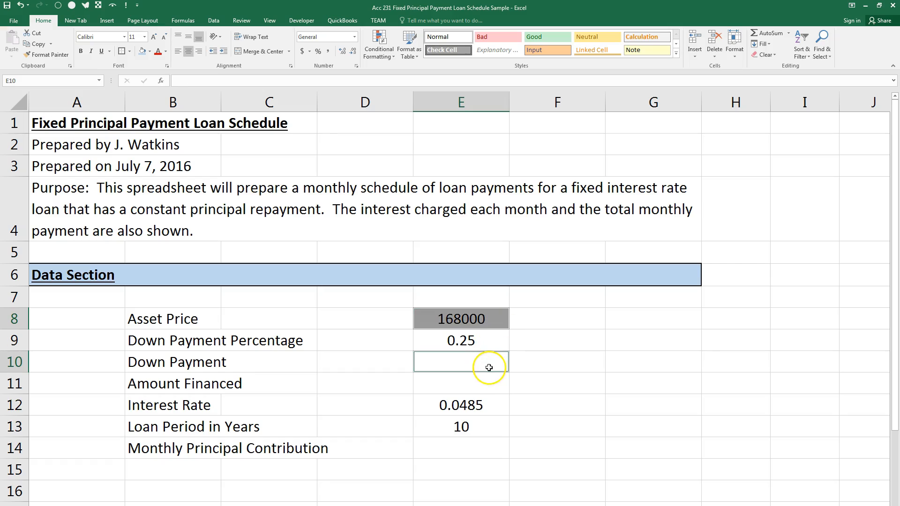
{"action": "left_click", "coordinate": [486, 382], "text": "ctrl"}
{"action": "left_click", "coordinate": [467, 448], "text": "ctrl"}
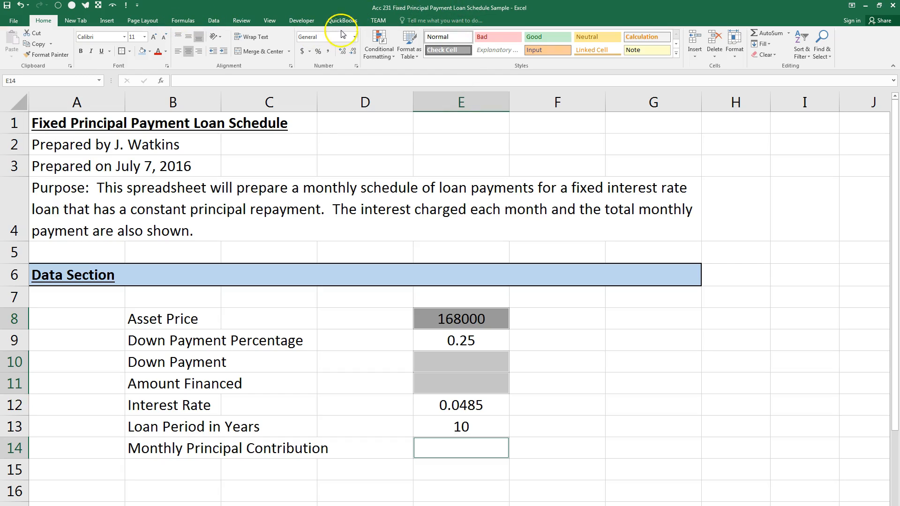
{"action": "left_click", "coordinate": [354, 37]}
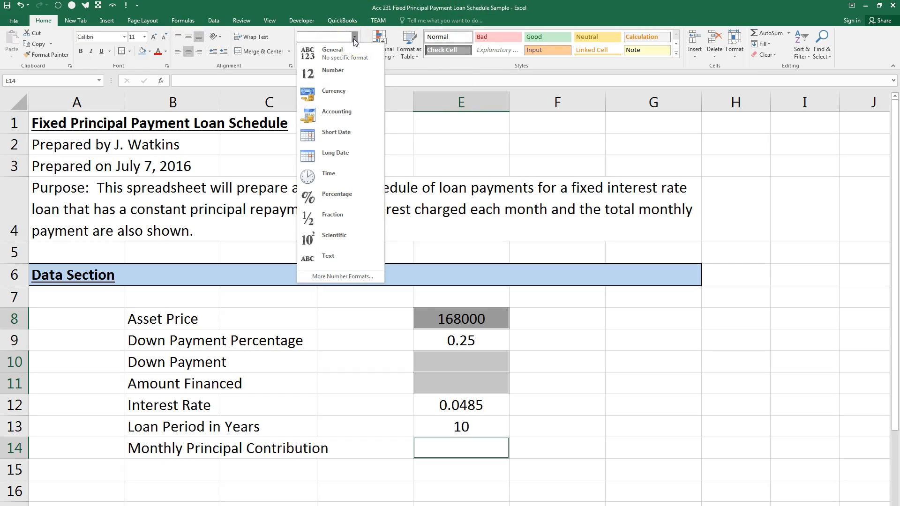
{"action": "left_click", "coordinate": [337, 90]}
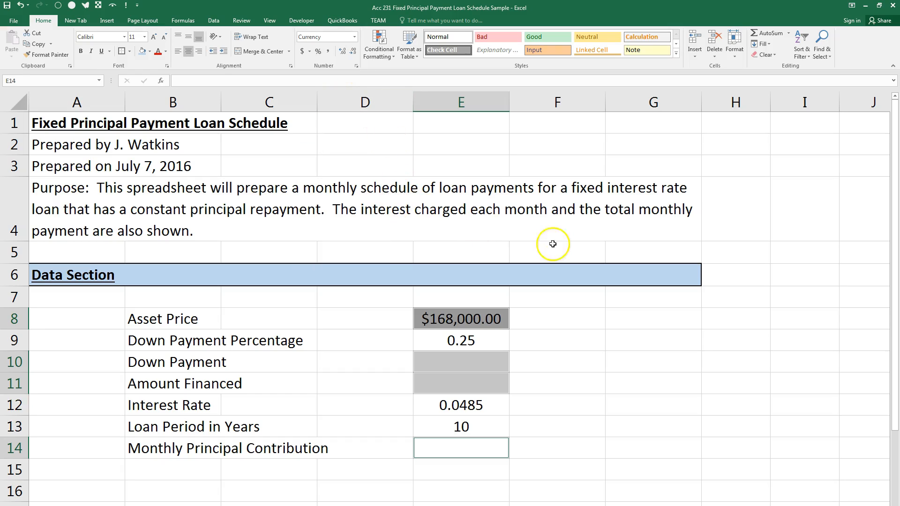
{"action": "left_click", "coordinate": [547, 317]}
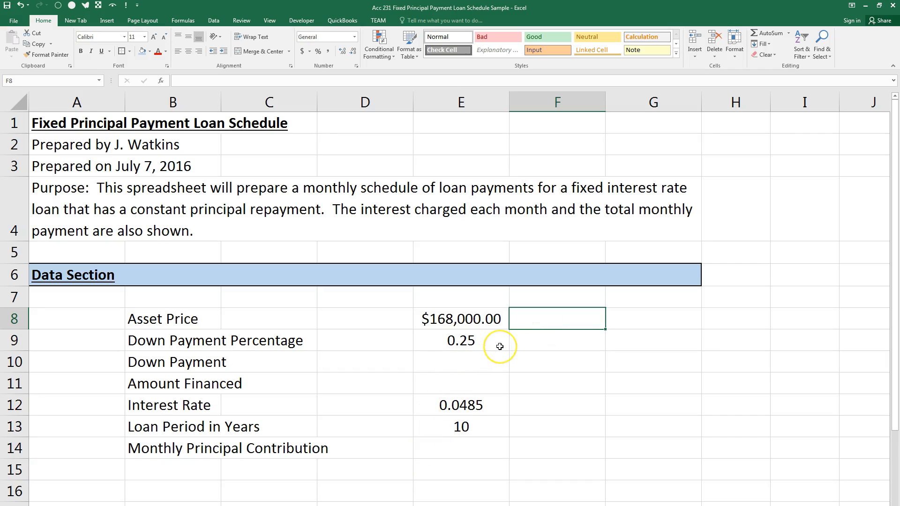
Step: Format the down payment percentage in E9 as a percentage and the interest rate in E12 as a percentage with two decimals
{"action": "left_click", "coordinate": [467, 341]}
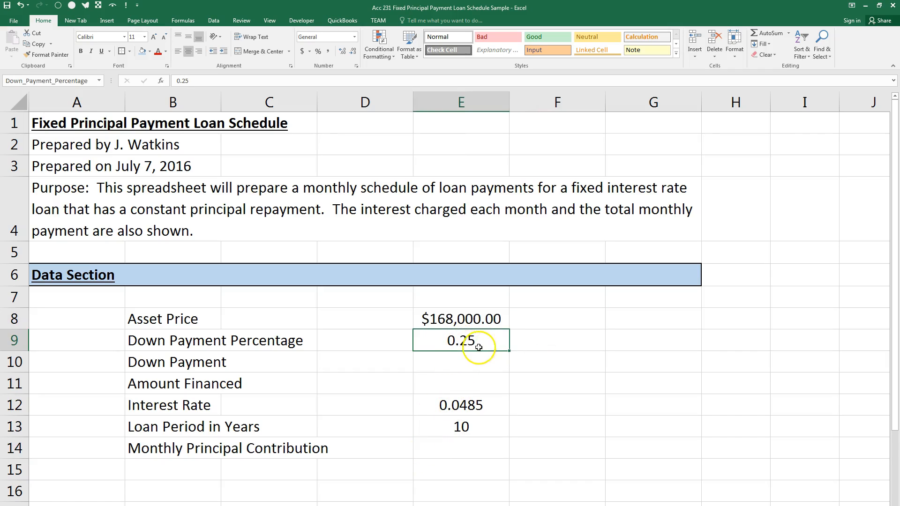
{"action": "left_click", "coordinate": [318, 51]}
{"action": "left_click", "coordinate": [453, 406]}
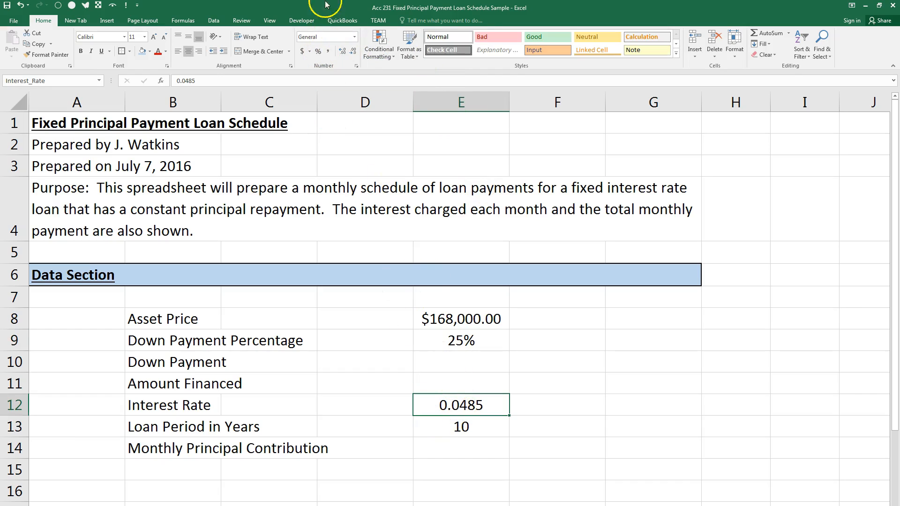
{"action": "left_click", "coordinate": [313, 54]}
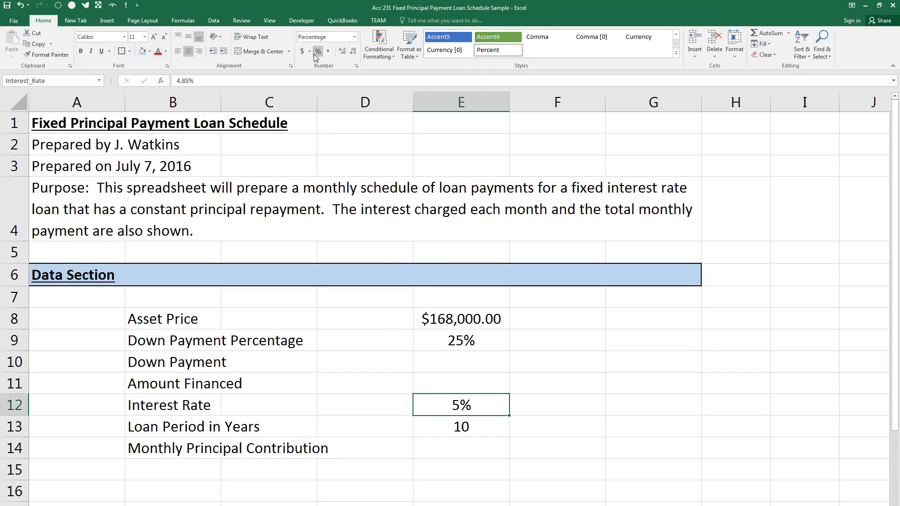
{"action": "left_click", "coordinate": [341, 56]}
{"action": "left_click", "coordinate": [342, 56]}
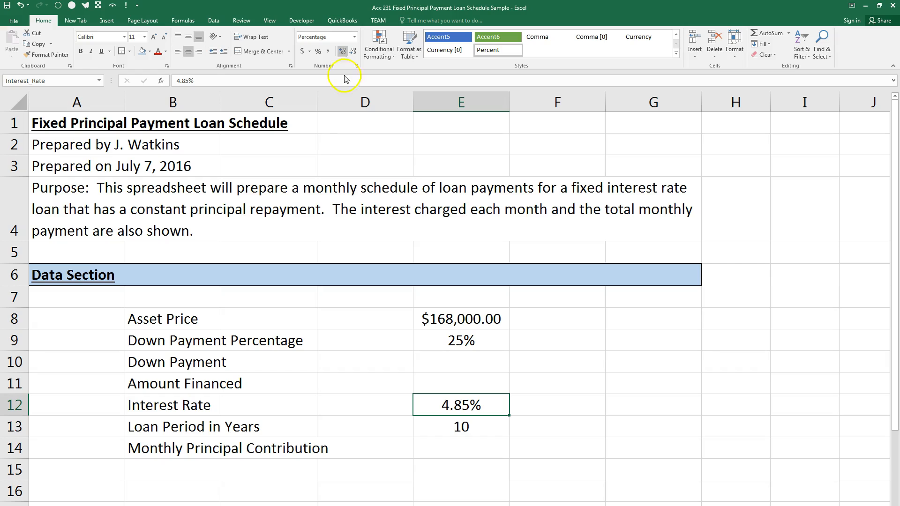
Step: Fill the user input cells E8:E9 and E12:E13 with the light blue used for the Data Section bar, keeping them centered
{"action": "left_click_drag", "start_coordinate": [446, 321], "coordinate": [446, 339]}
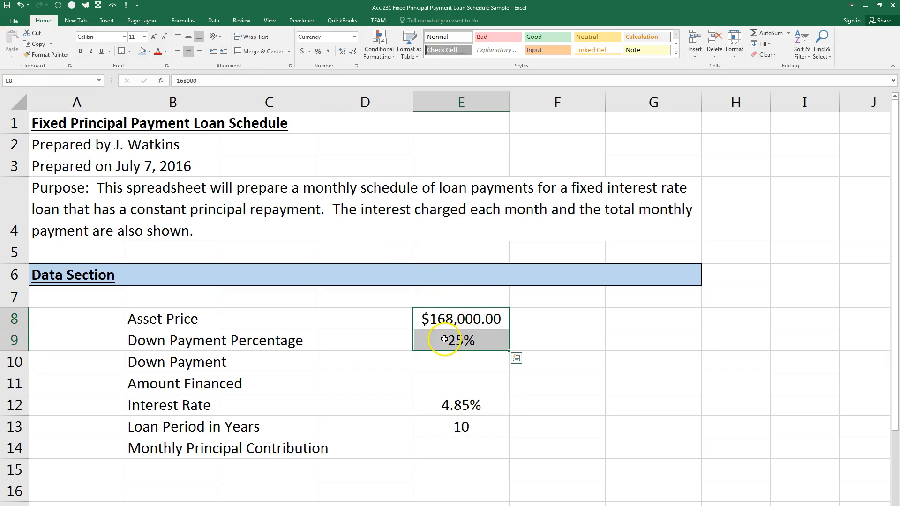
{"action": "left_click", "coordinate": [142, 53]}
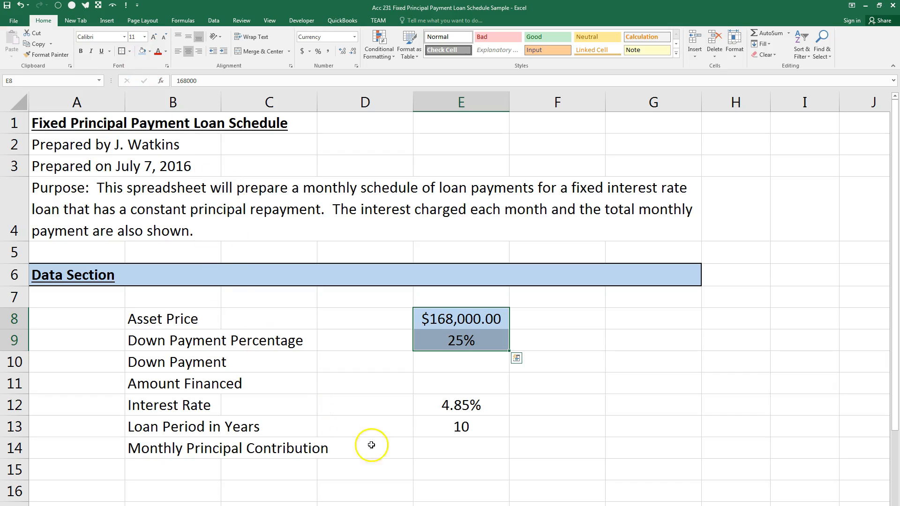
{"action": "left_click_drag", "start_coordinate": [438, 406], "coordinate": [441, 430]}
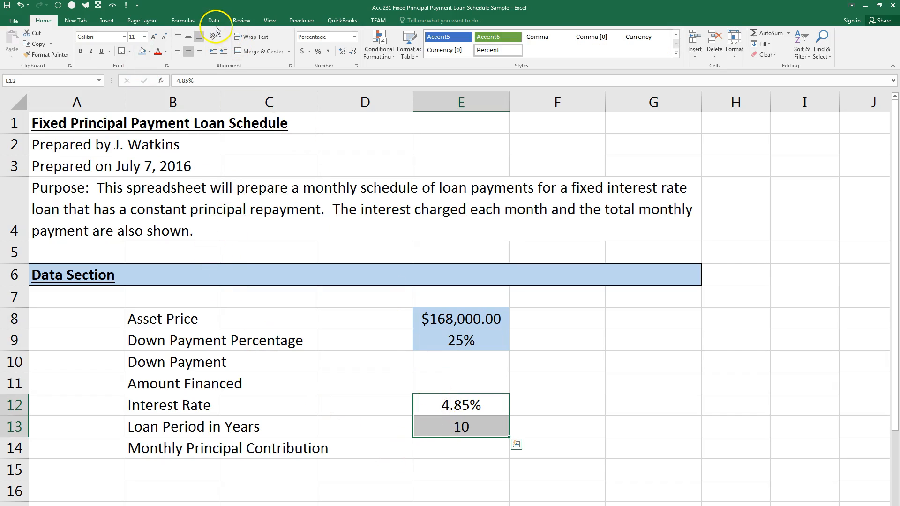
{"action": "left_click", "coordinate": [188, 52]}
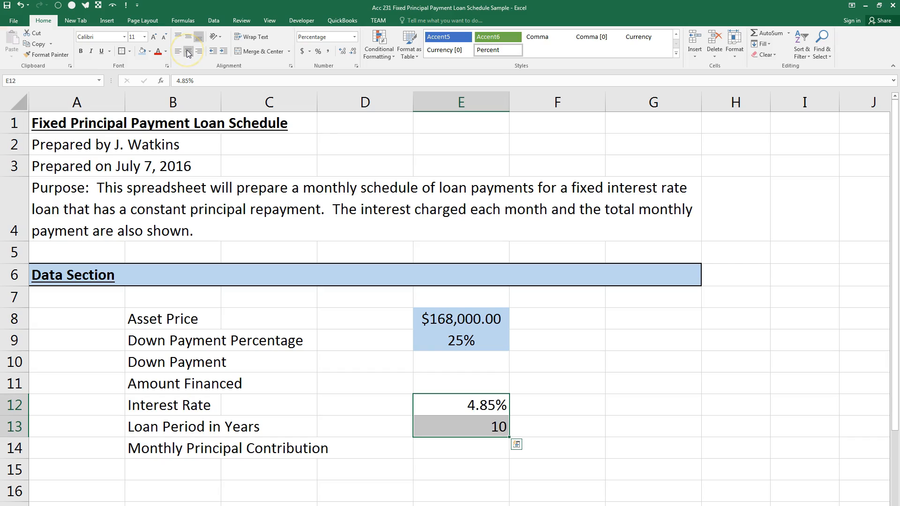
{"action": "left_click", "coordinate": [188, 52]}
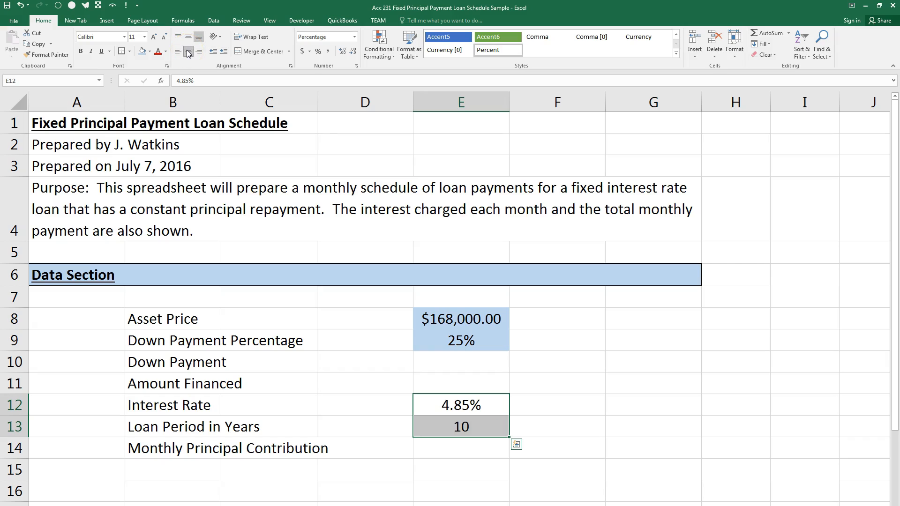
{"action": "left_click", "coordinate": [143, 52]}
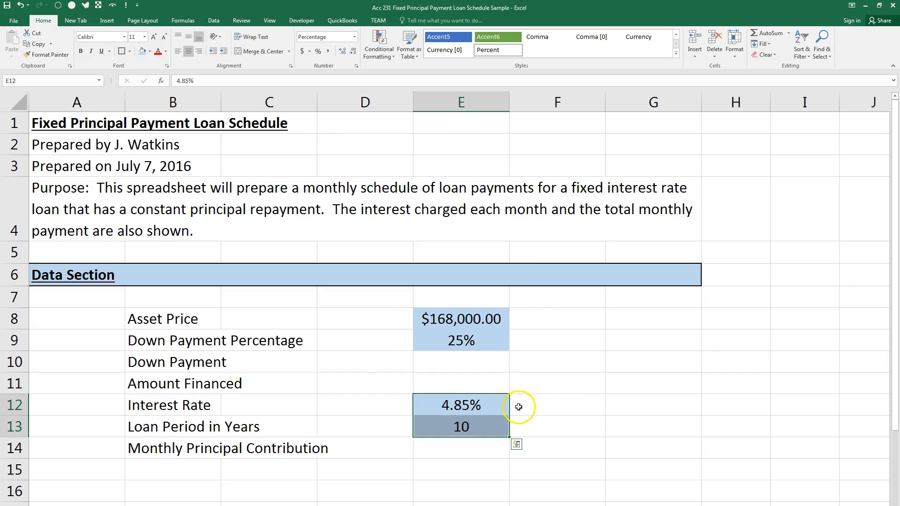
Step: Calculate the down payment in E10 with the formula =Asset_Price*Down_Payment_Percentage
{"action": "left_click", "coordinate": [495, 365]}
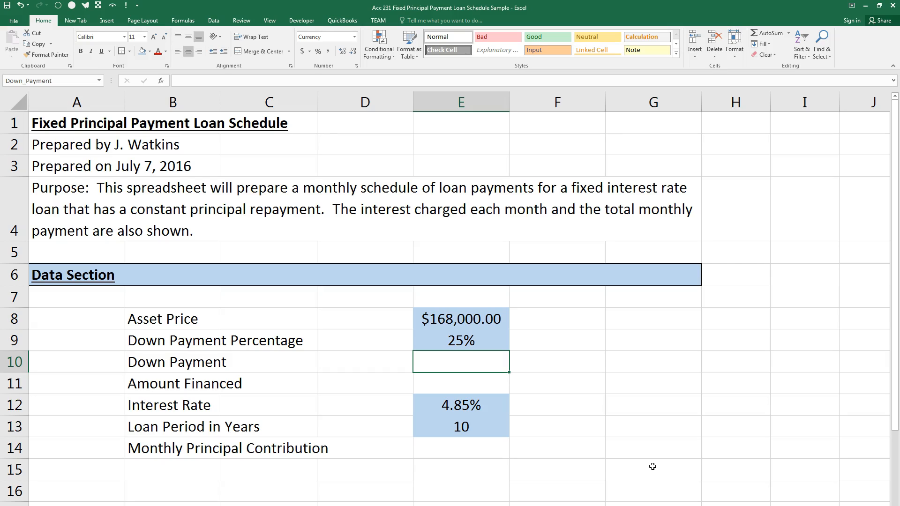
{"action": "type", "text": "="}
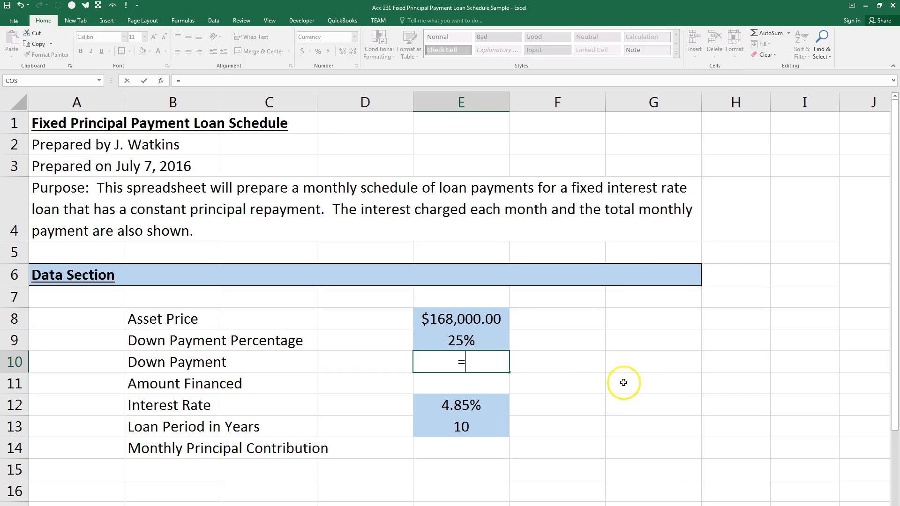
{"action": "left_click", "coordinate": [488, 320]}
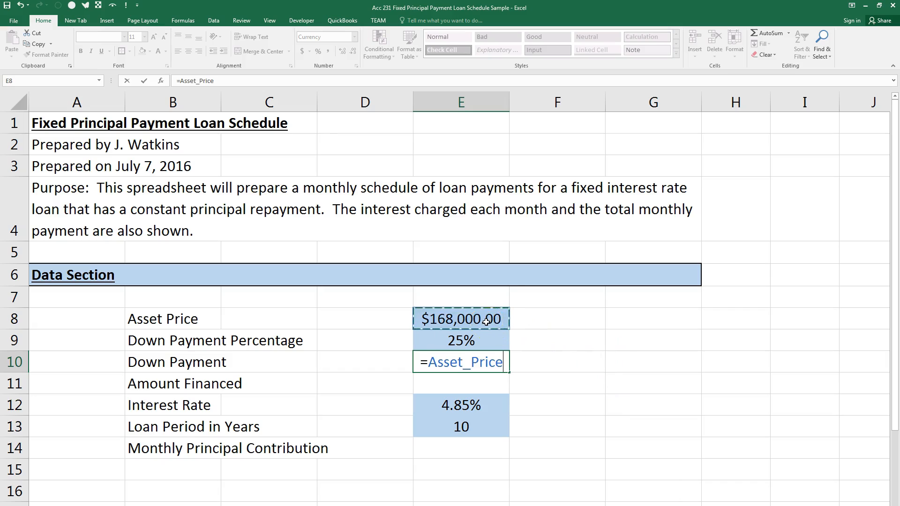
{"action": "type", "text": "*"}
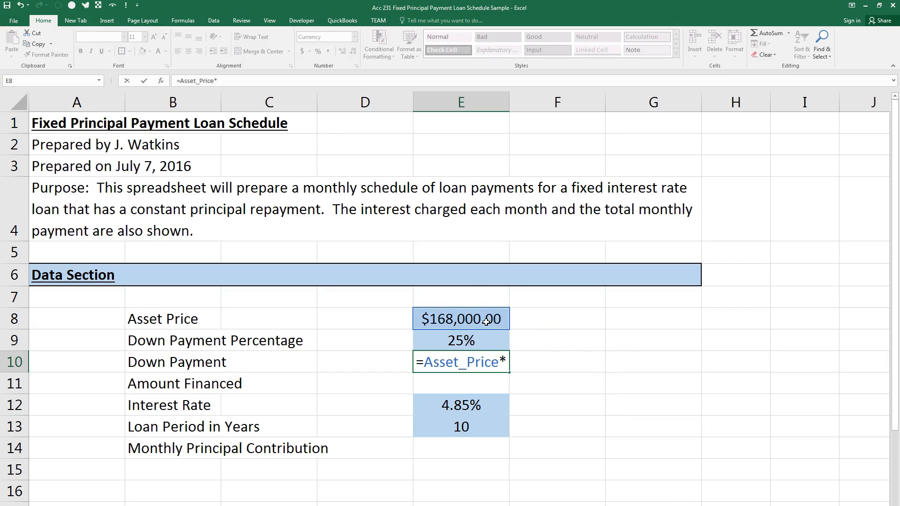
{"action": "left_click", "coordinate": [463, 343]}
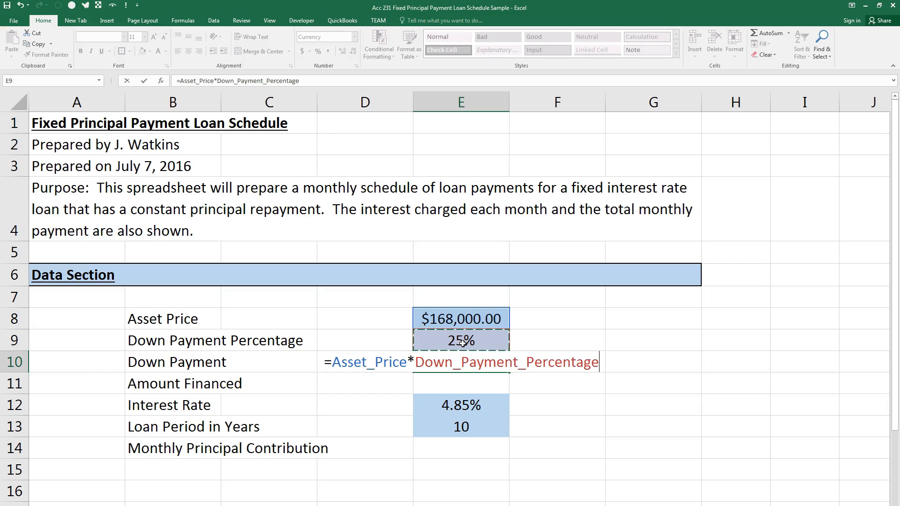
{"action": "key", "text": "Return"}
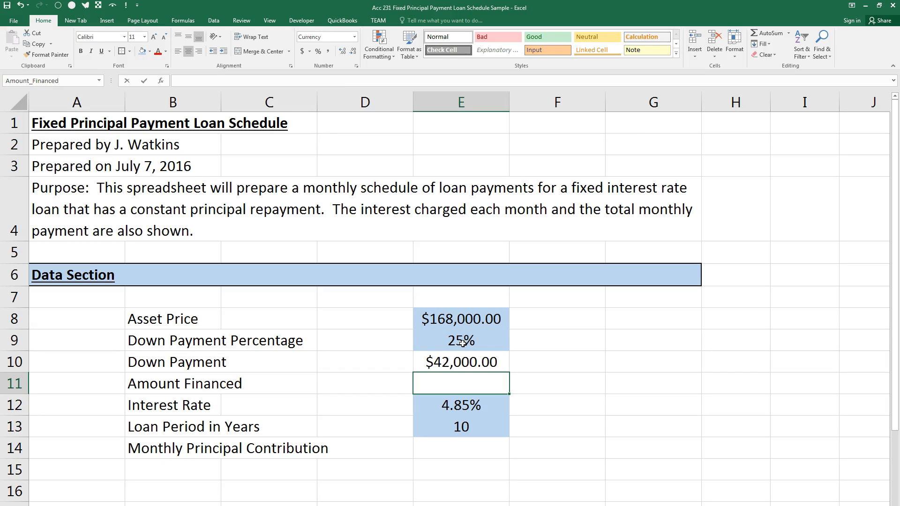
Step: Calculate the amount financed in E11 with the formula =Asset_Price-Down_Payment
{"action": "type", "text": "="}
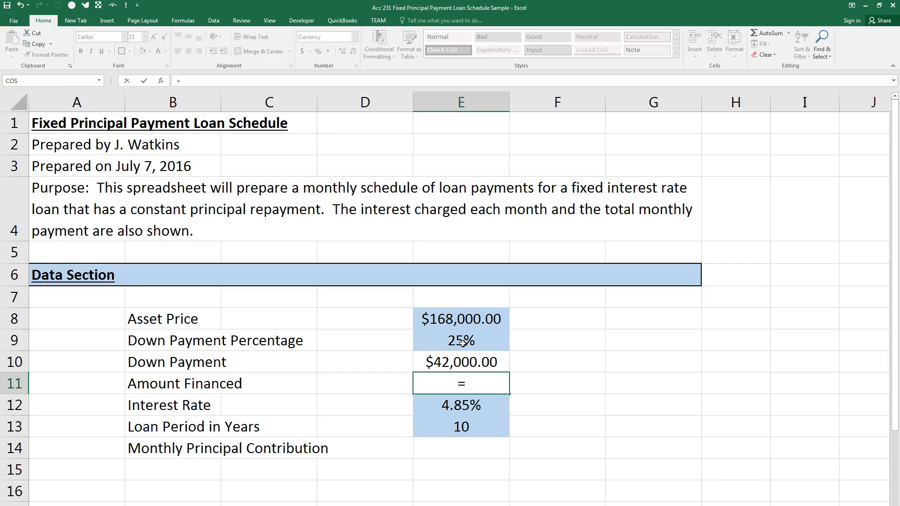
{"action": "left_click", "coordinate": [481, 321]}
{"action": "type", "text": "-"}
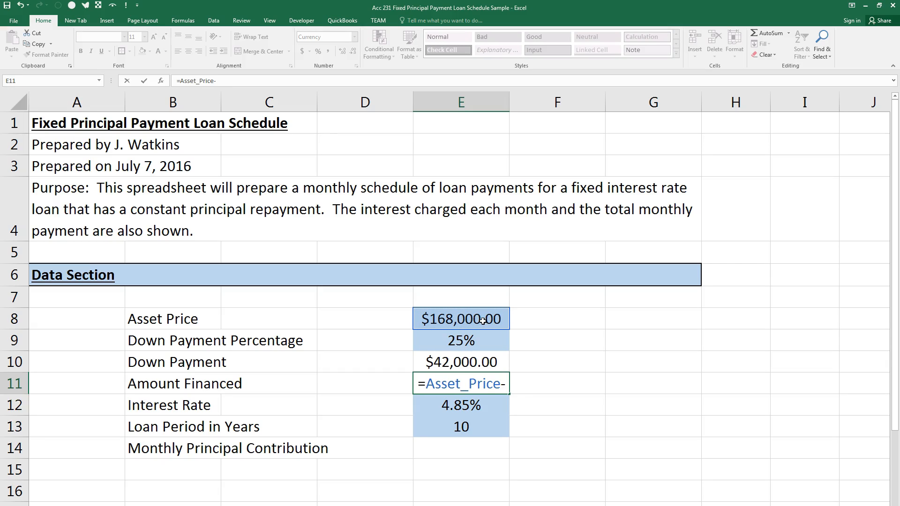
{"action": "left_click", "coordinate": [449, 363]}
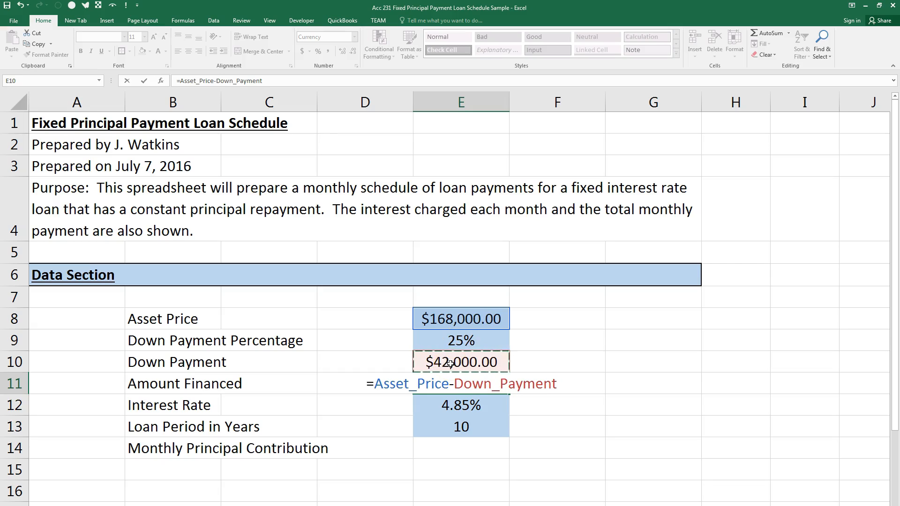
{"action": "key", "text": "Return"}
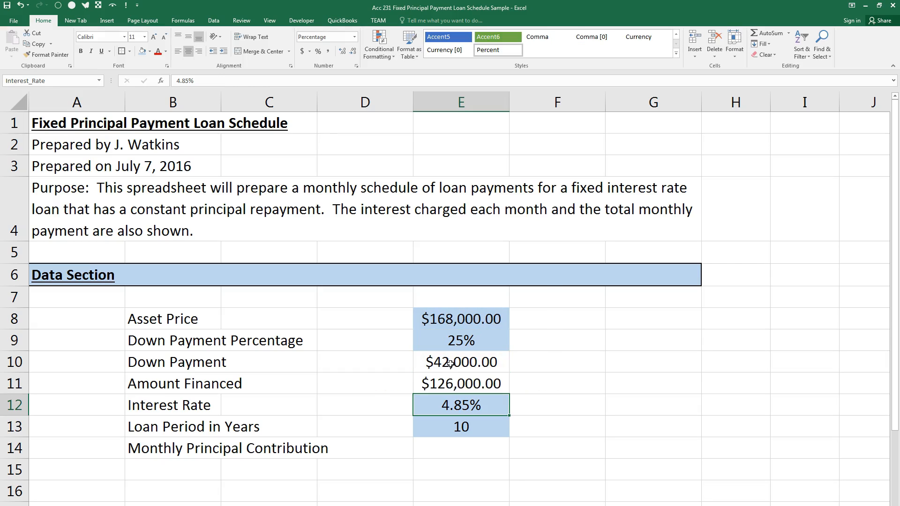
Step: Calculate the monthly principal contribution in E14 with the formula =Amount_Financed/(Loan_Period_in_Years*12)
{"action": "left_click", "coordinate": [454, 453]}
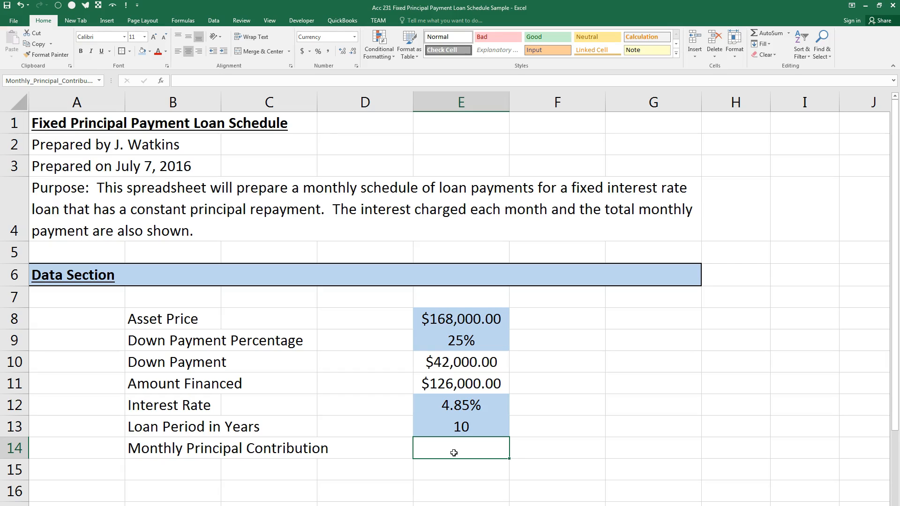
{"action": "type", "text": "="}
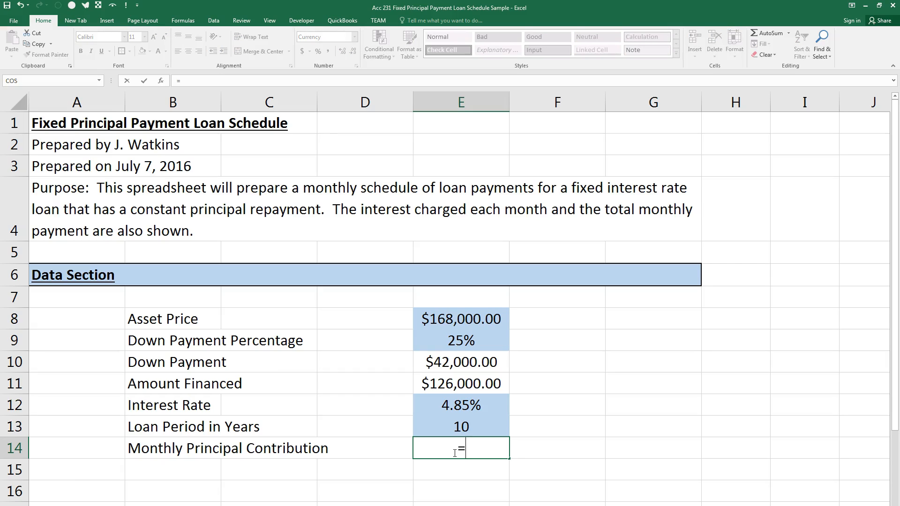
{"action": "left_click", "coordinate": [474, 384]}
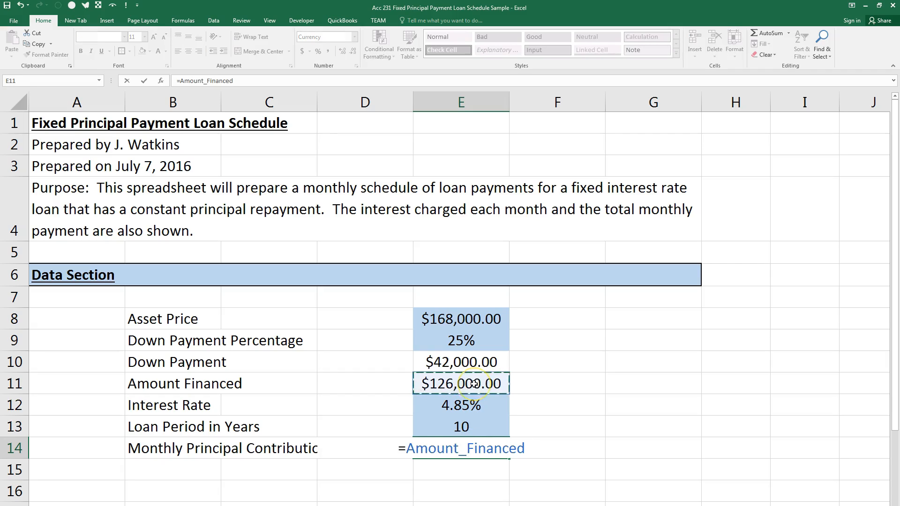
{"action": "type", "text": "/"}
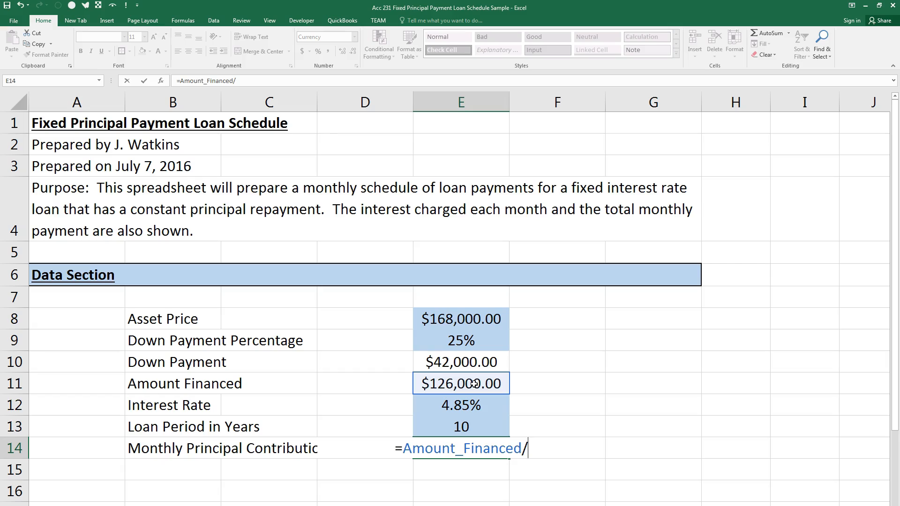
{"action": "type", "text": "("}
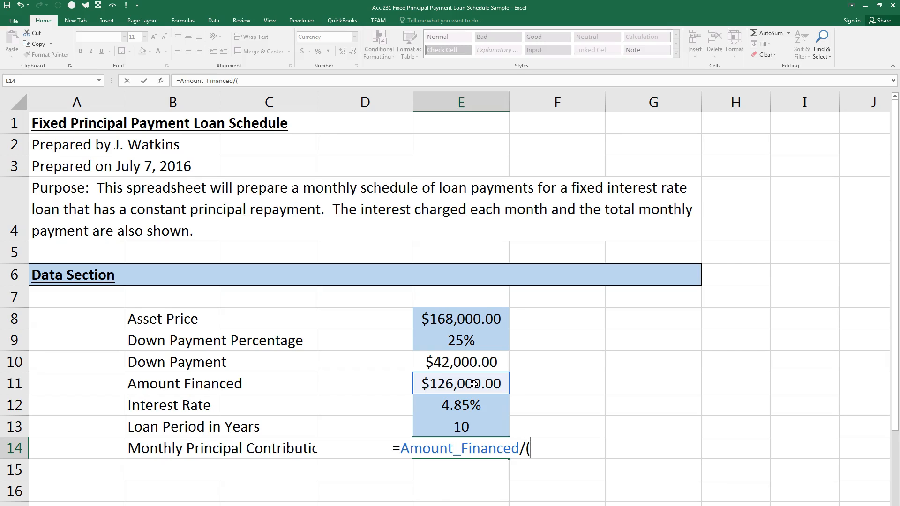
{"action": "left_click", "coordinate": [458, 427]}
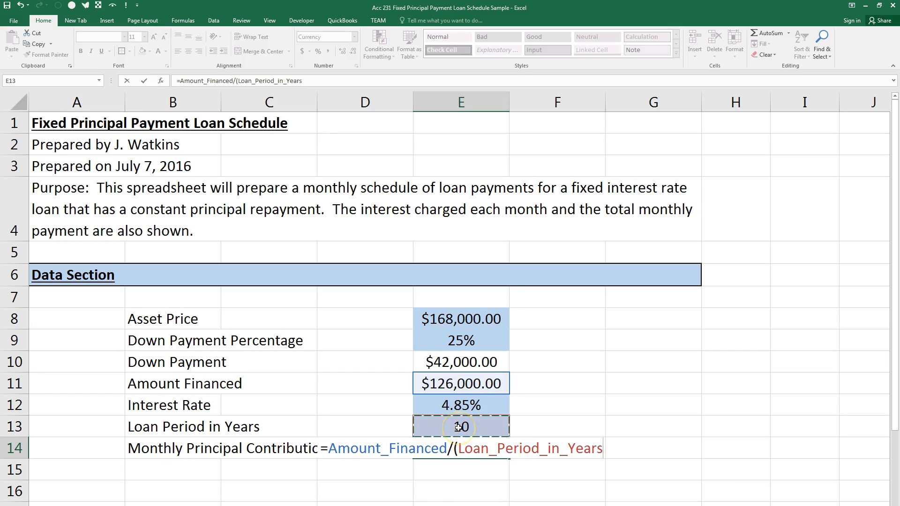
{"action": "type", "text": "*"}
{"action": "type", "text": ")"}
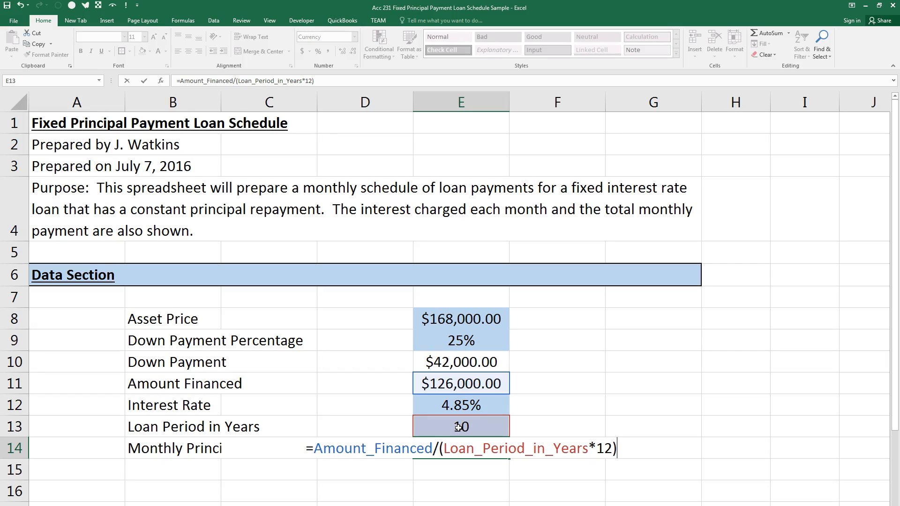
{"action": "key", "text": "Return"}
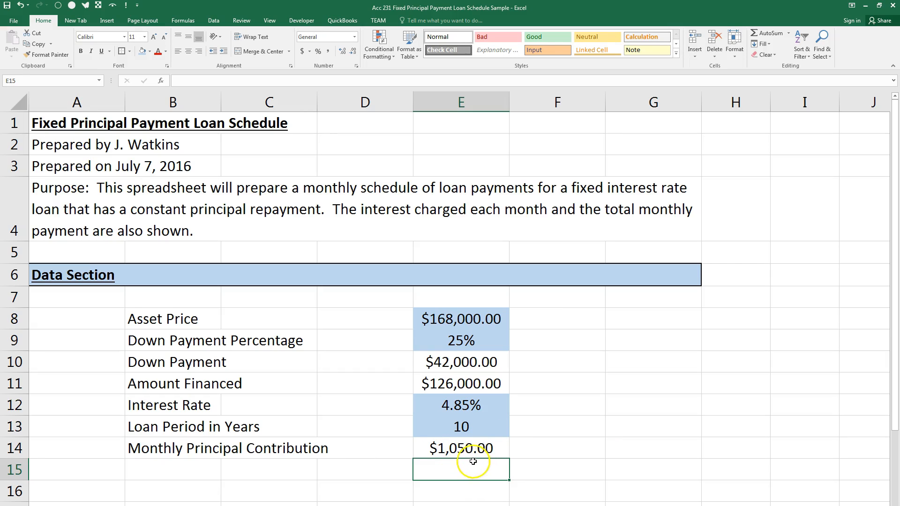
Step: Bring the Word document with the exam instructions over the worksheet to consult the key requirements
{"action": "scroll", "coordinate": [476, 452], "scroll_direction": "down", "scroll_amount": 1}
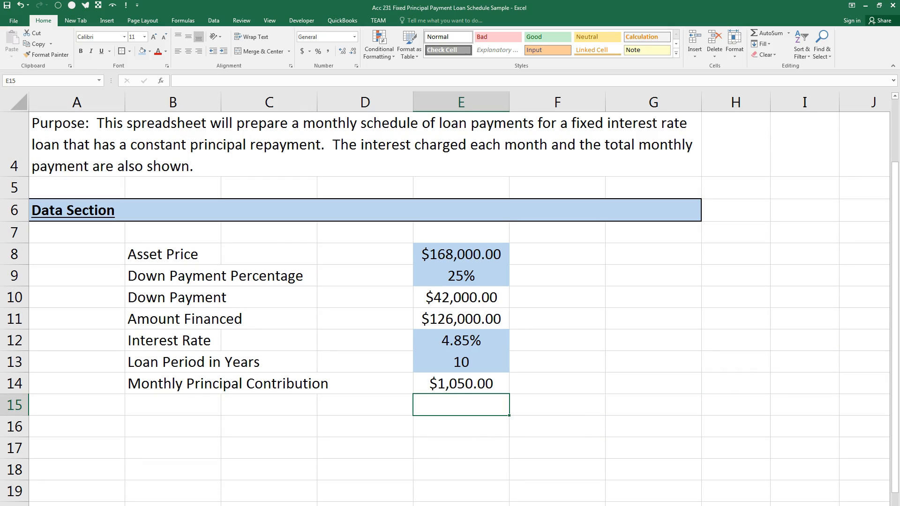
{"action": "left_click_drag", "start_coordinate": [899, 1], "coordinate": [631, 23]}
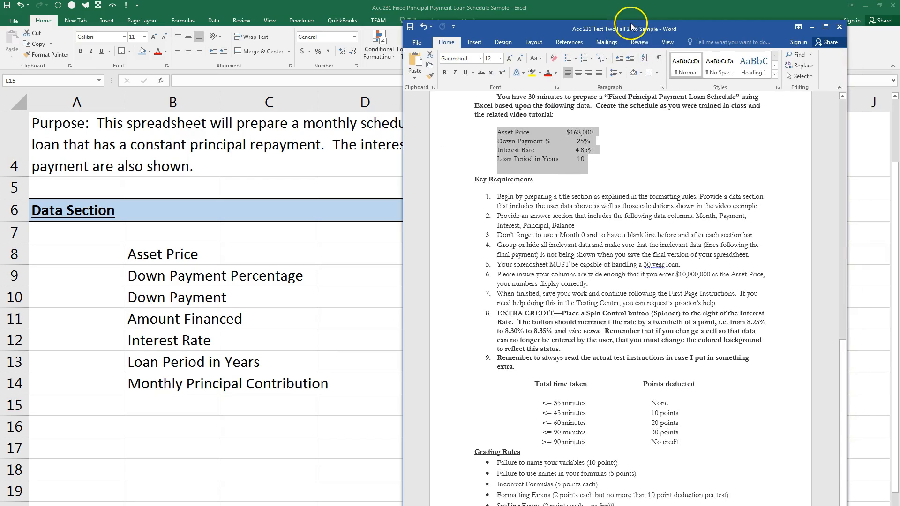
Step: Highlight requirements 2 and 3 on the answer section in the Word document, and return to the Excel worksheet
{"action": "left_click_drag", "start_coordinate": [497, 217], "coordinate": [774, 234]}
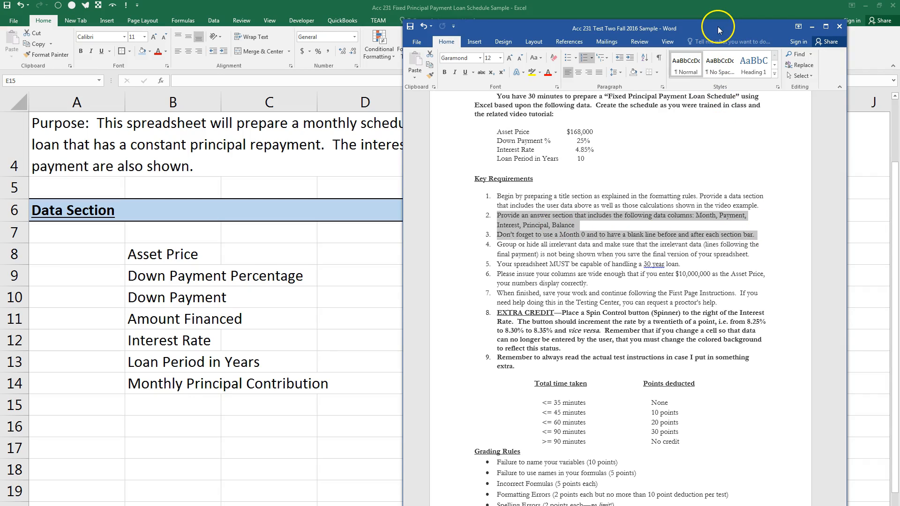
{"action": "left_click", "coordinate": [812, 26]}
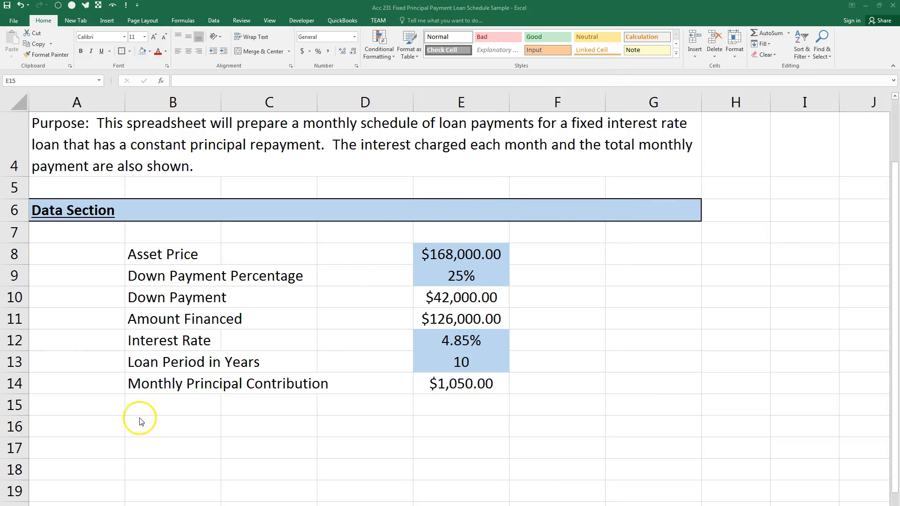
Step: Enter the bold, underlined heading "Answer Section" in A16
{"action": "left_click", "coordinate": [86, 427]}
{"action": "key", "text": "ctrl+u"}
{"action": "key", "text": "ctrl+b"}
{"action": "type", "text": "Answer Section"}
{"action": "key", "text": "Return"}
Step: Format A16:G16 as a section bar with a light green fill and an outside border
{"action": "key", "text": "Up"}
{"action": "key", "text": "shift+Right"}
{"action": "key", "text": "shift+Right"}
{"action": "key", "text": "shift+Right"}
{"action": "key", "text": "shift+Right"}
{"action": "key", "text": "shift+Right"}
{"action": "key", "text": "shift+Right"}
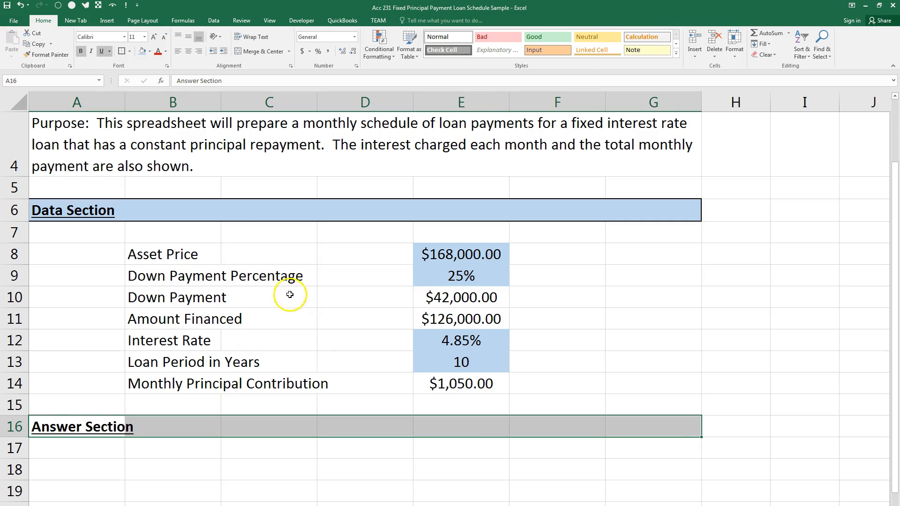
{"action": "left_click", "coordinate": [150, 52]}
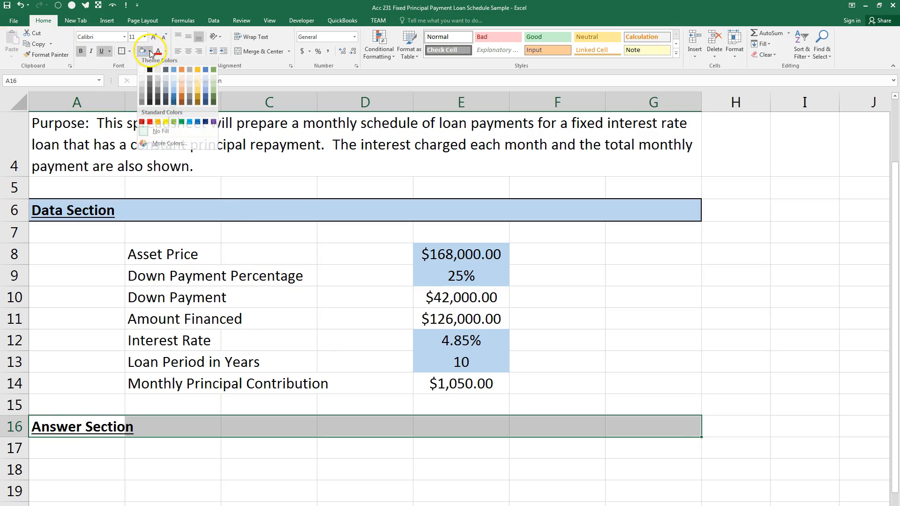
{"action": "left_click", "coordinate": [212, 88]}
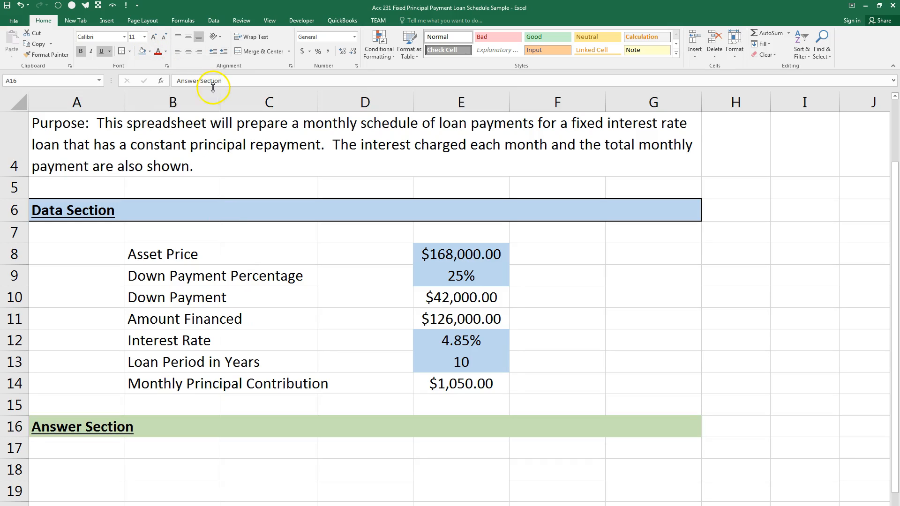
{"action": "left_click", "coordinate": [123, 52]}
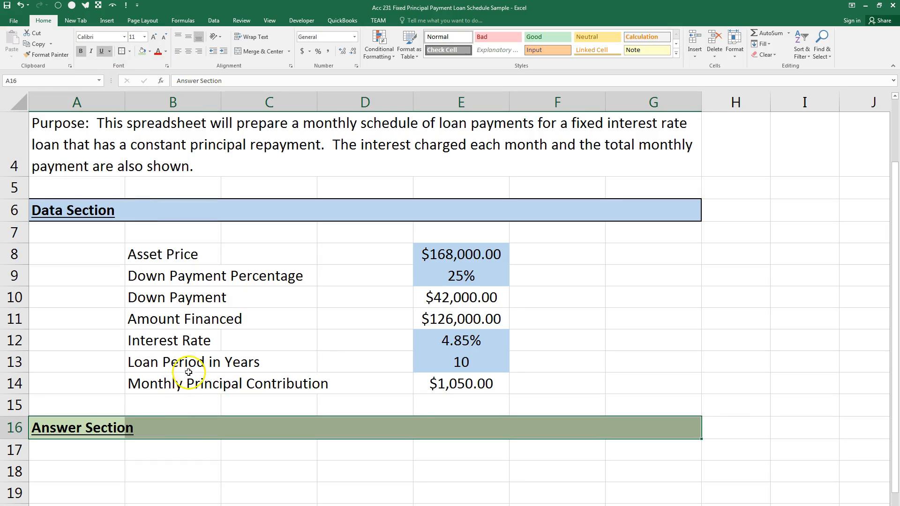
Step: Enter the column headings Month, Payment, Interest, Principal and Balance in B18:F18
{"action": "left_click", "coordinate": [170, 467]}
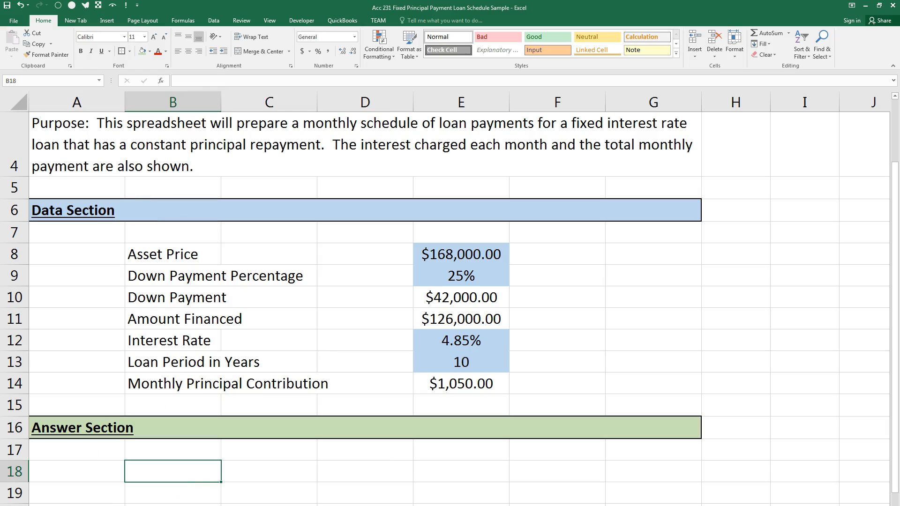
{"action": "type", "text": "Month"}
{"action": "key", "text": "Tab"}
{"action": "type", "text": "Payment"}
{"action": "key", "text": "Tab"}
{"action": "type", "text": "I"}
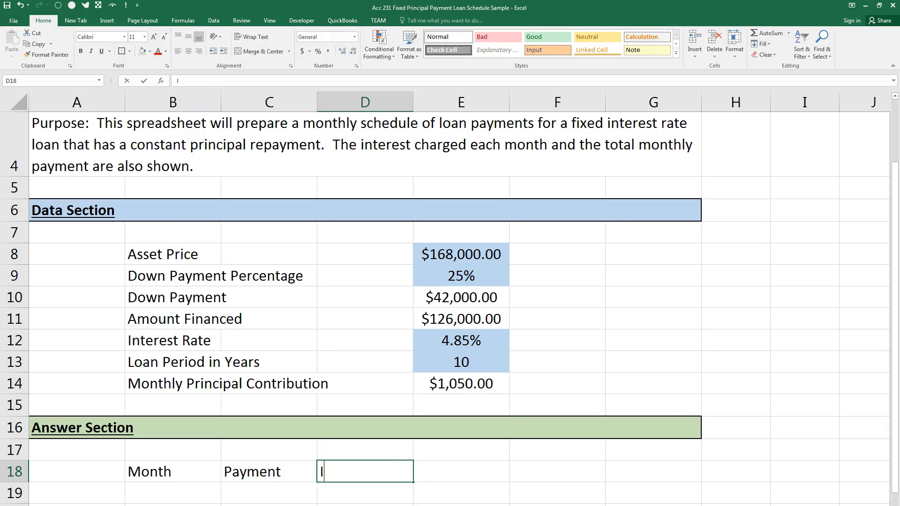
{"action": "type", "text": "nterest"}
{"action": "key", "text": "Tab"}
{"action": "type", "text": "Principal"}
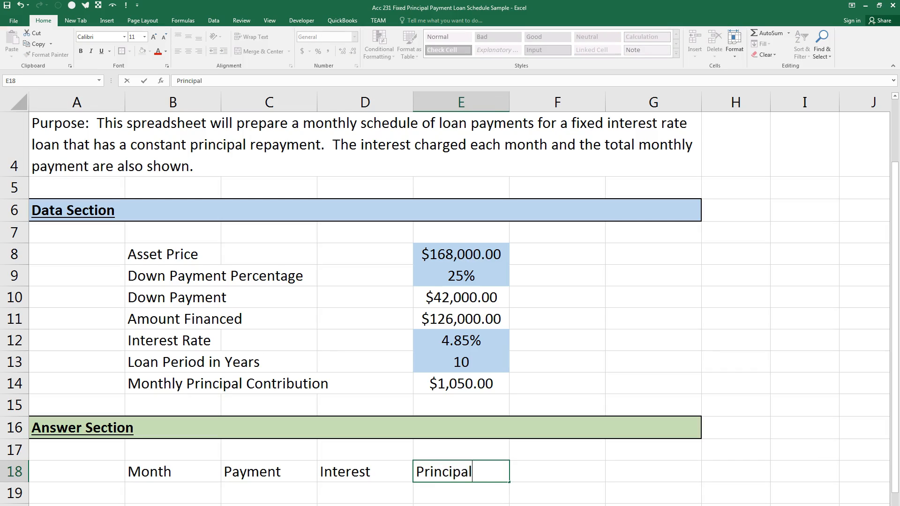
{"action": "key", "text": "Tab"}
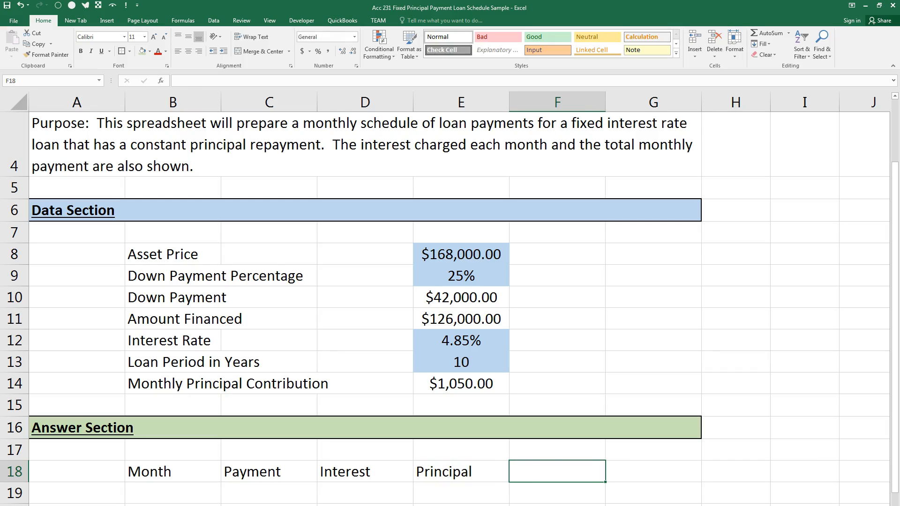
{"action": "type", "text": "Balance"}
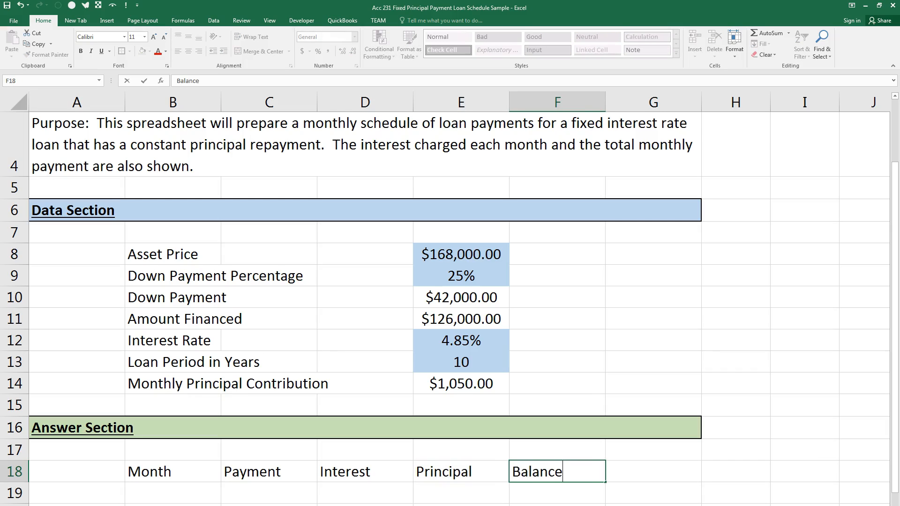
Step: Make the column headings in B18:F18 bold, underlined and centered
{"action": "key", "text": "shift+Left"}
{"action": "key", "text": "shift+Left"}
{"action": "key", "text": "shift+Left"}
{"action": "key", "text": "shift+Left"}
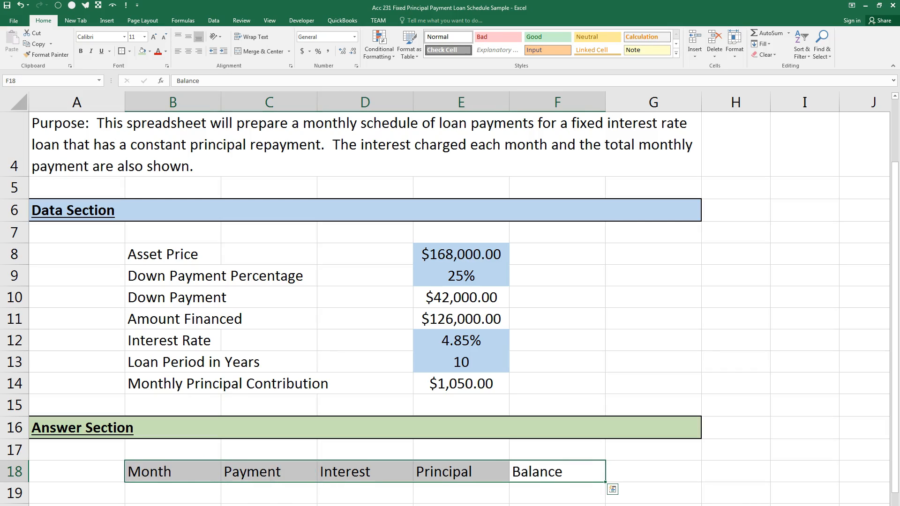
{"action": "left_click", "coordinate": [82, 52]}
{"action": "left_click", "coordinate": [101, 51]}
{"action": "left_click", "coordinate": [188, 54]}
Step: Enter the first month numbers 0, 1 and 2 in B19:B21 under the Month heading
{"action": "scroll", "coordinate": [300, 356], "scroll_direction": "down", "scroll_amount": 2}
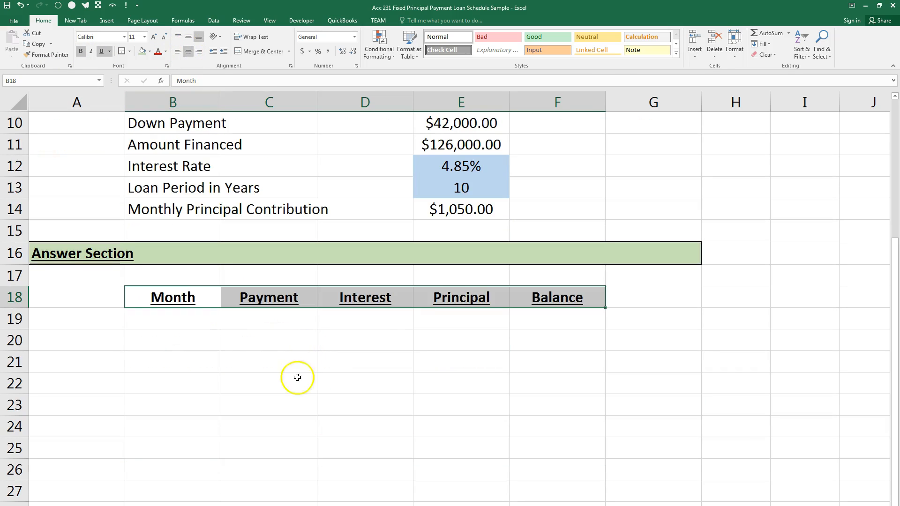
{"action": "left_click", "coordinate": [179, 323]}
{"action": "type", "text": "0"}
{"action": "key", "text": "Return"}
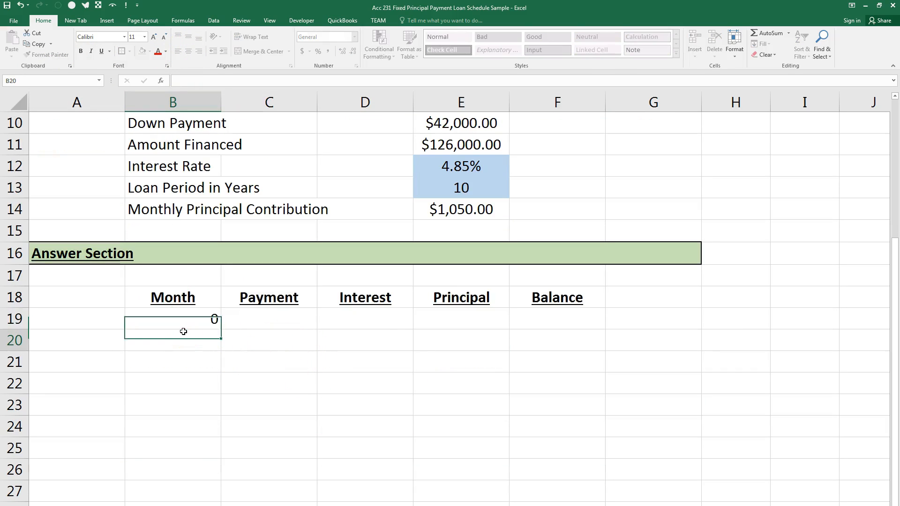
{"action": "key", "text": "Up"}
{"action": "key", "text": "Down"}
{"action": "type", "text": "1"}
{"action": "key", "text": "Return"}
{"action": "type", "text": "2"}
{"action": "key", "text": "Return"}
Step: Center the month numbers in B19:B21 and extend the series down to month 360 in B379
{"action": "key", "text": "Up"}
{"action": "key", "text": "Up"}
{"action": "key", "text": "Up"}
{"action": "key", "text": "shift+Down"}
{"action": "key", "text": "shift+Down"}
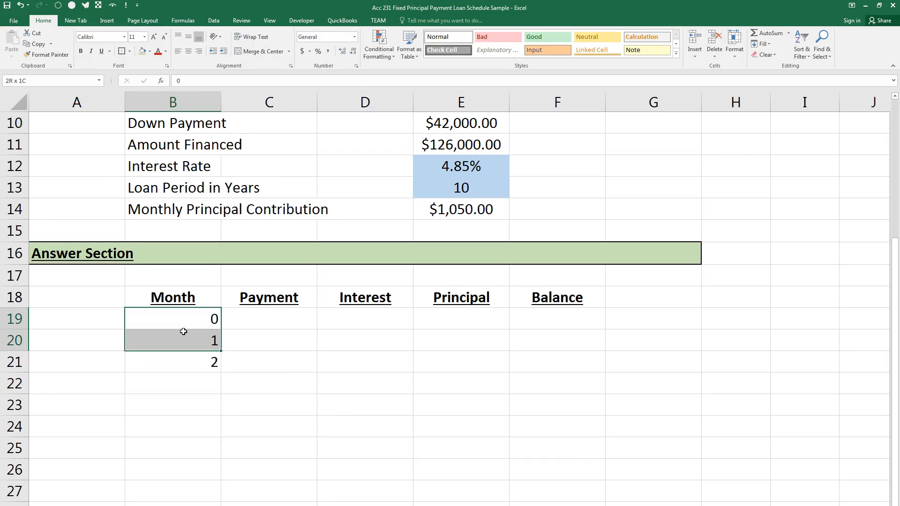
{"action": "left_click", "coordinate": [189, 52]}
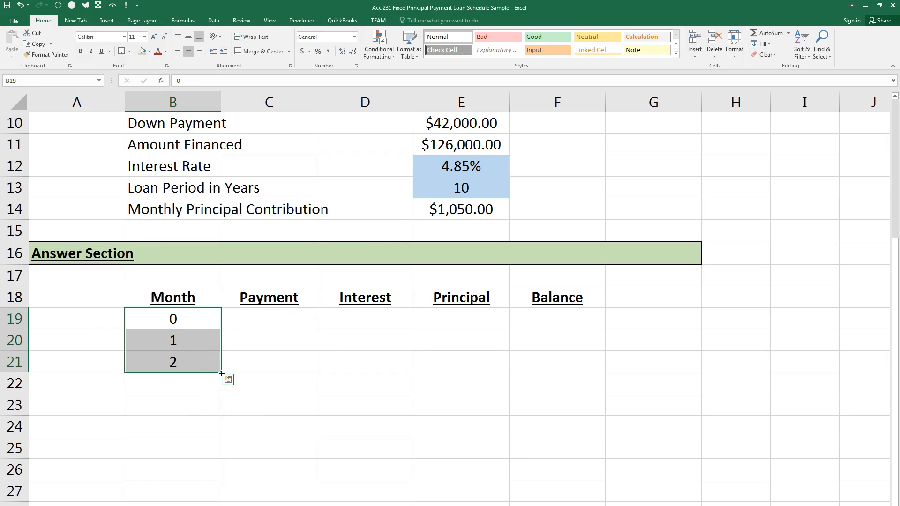
{"action": "left_click_drag", "start_coordinate": [222, 373], "coordinate": [230, 434]}
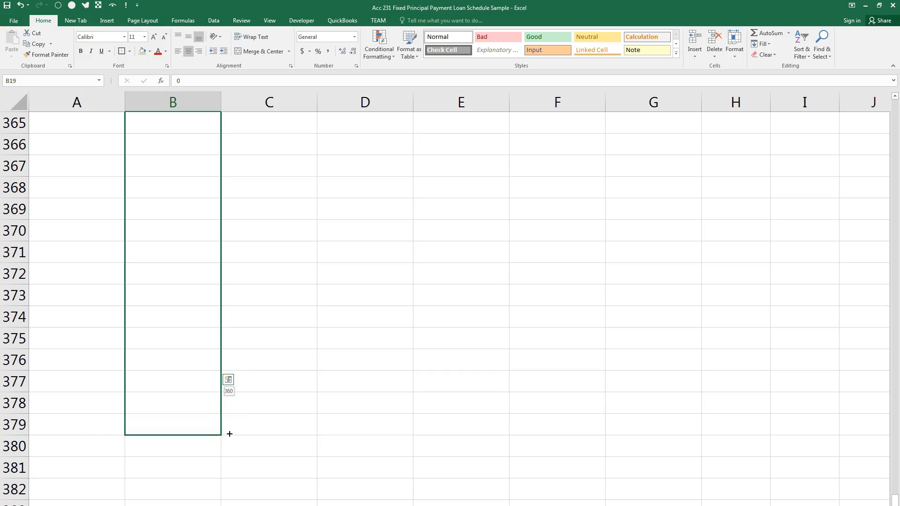
{"action": "left_click_drag", "start_coordinate": [229, 434], "coordinate": [229, 435]}
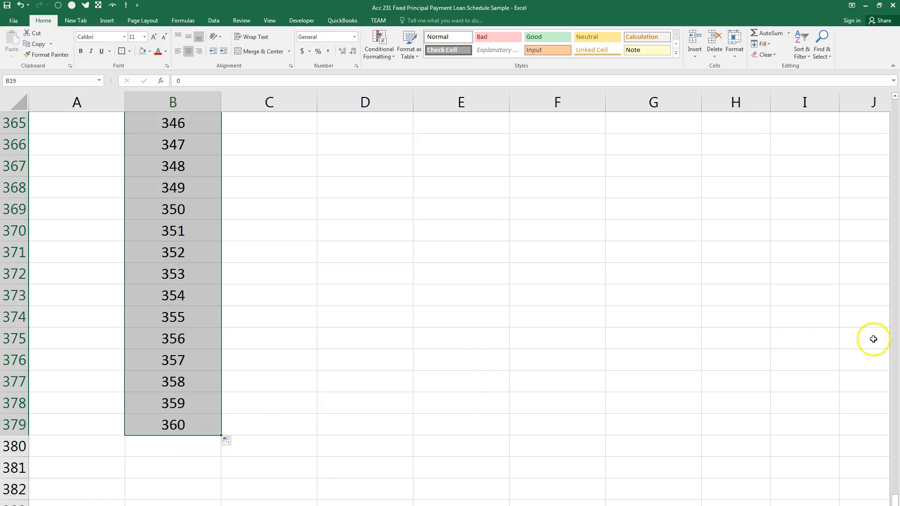
Step: Set the month 0 balance in F19 to =Amount_Financed and apply the comma number format
{"action": "left_click_drag", "start_coordinate": [896, 500], "coordinate": [887, 119]}
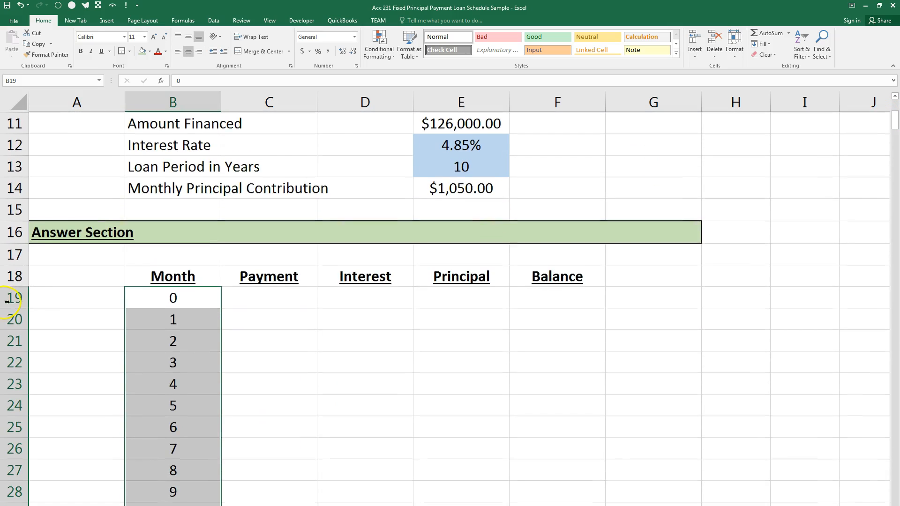
{"action": "left_click", "coordinate": [254, 303]}
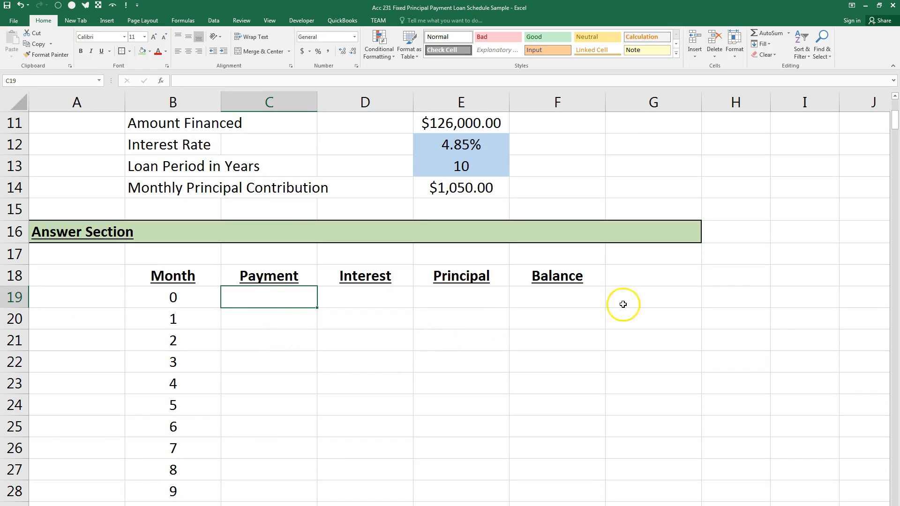
{"action": "left_click", "coordinate": [570, 294]}
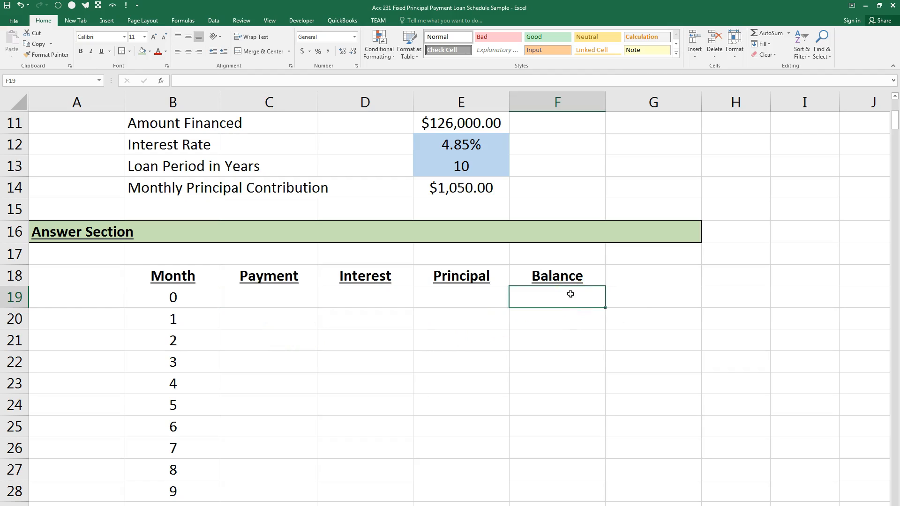
{"action": "type", "text": "=amou"}
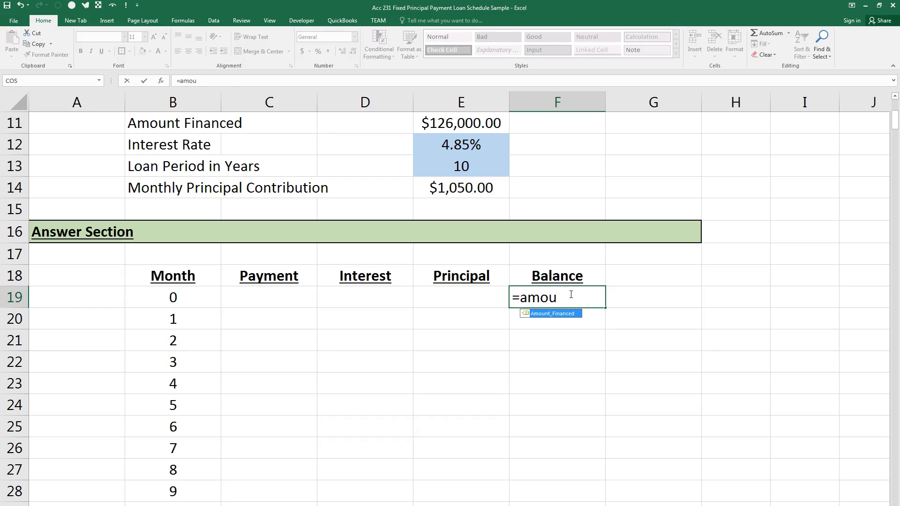
{"action": "key", "text": "Tab"}
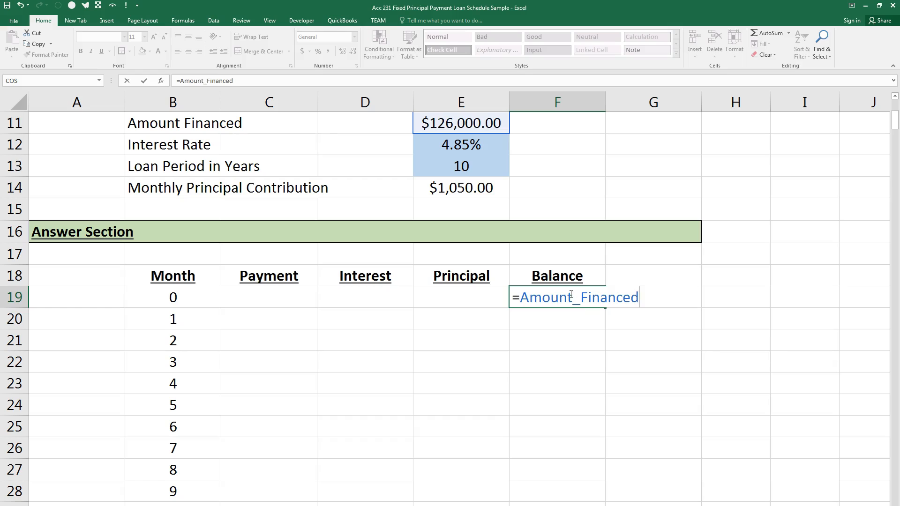
{"action": "key", "text": "Return"}
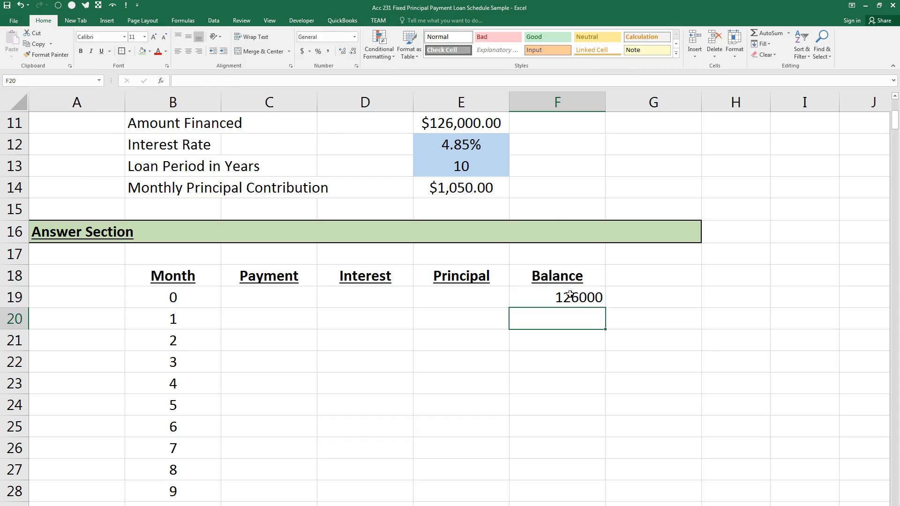
{"action": "left_click", "coordinate": [570, 296]}
{"action": "left_click", "coordinate": [327, 52]}
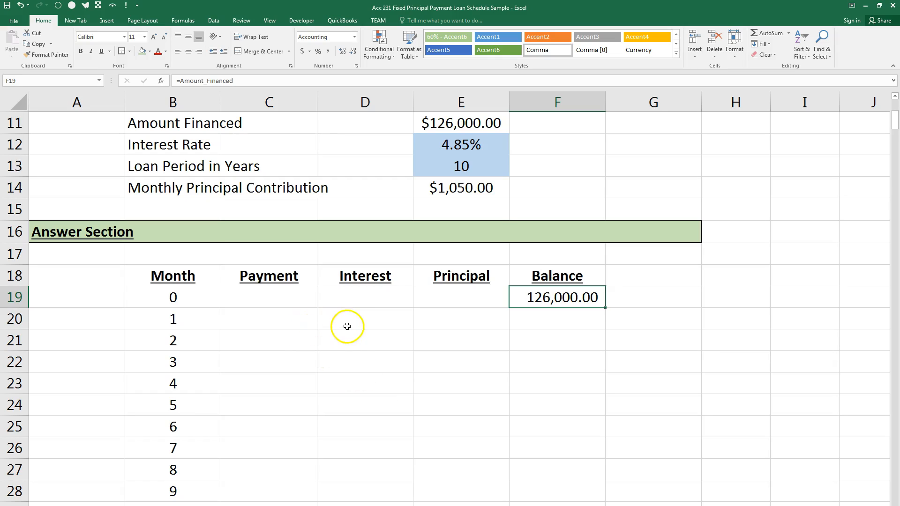
Step: Calculate the month 1 interest in D20 with =(Interest_Rate/12)*F19 and apply the comma number format
{"action": "left_click", "coordinate": [352, 324]}
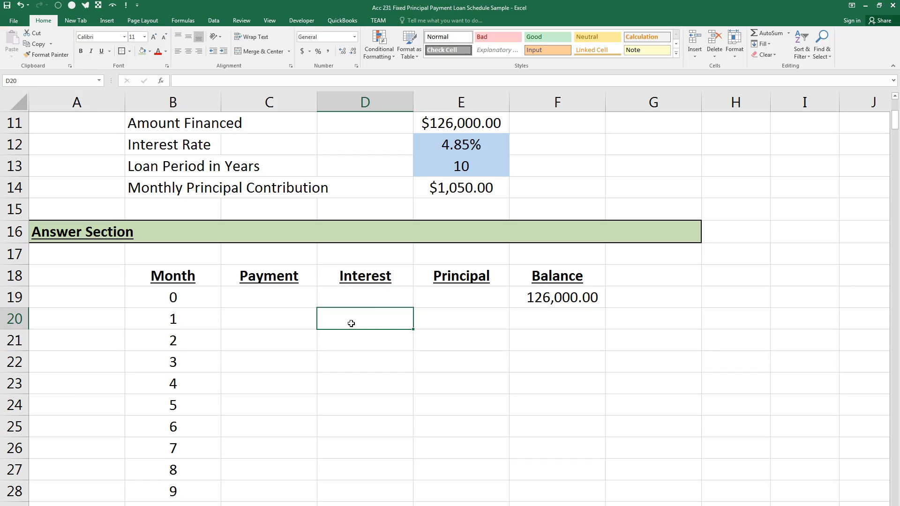
{"action": "type", "text": "="}
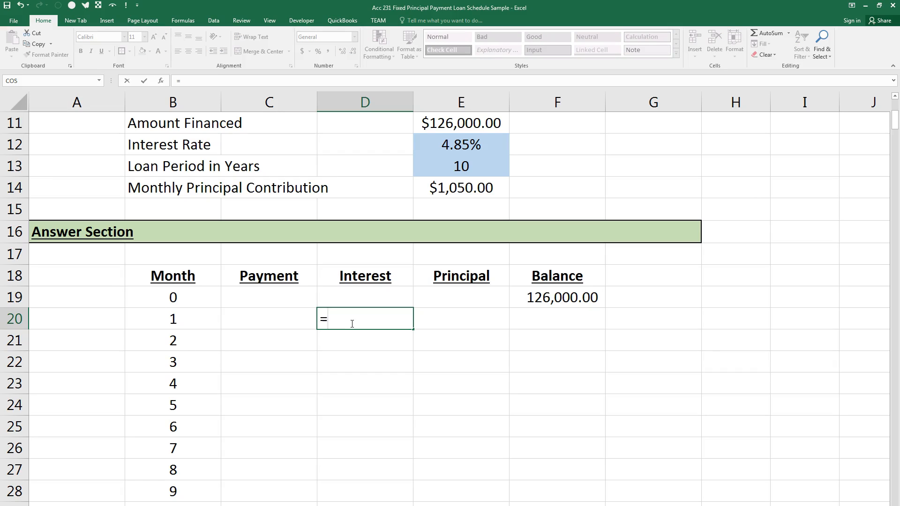
{"action": "type", "text": "(inter"}
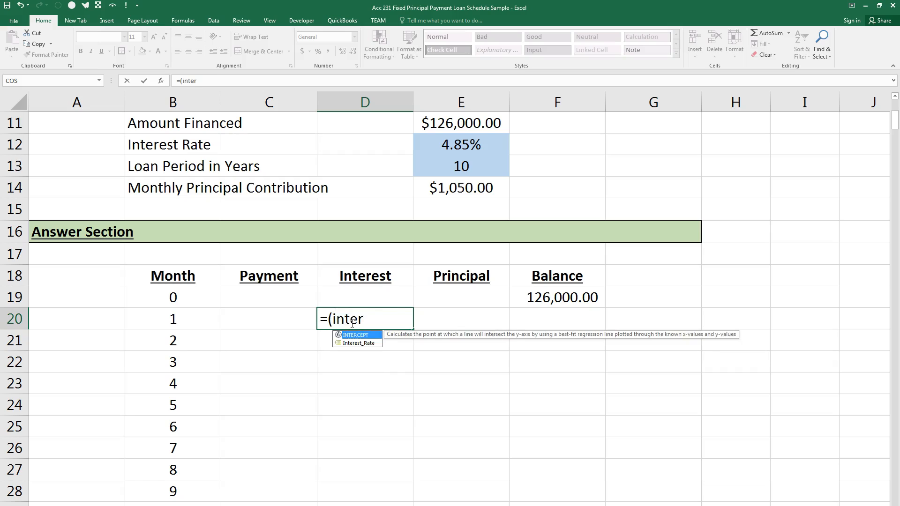
{"action": "key", "text": "Down"}
{"action": "key", "text": "Tab"}
{"action": "type", "text": "/12)"}
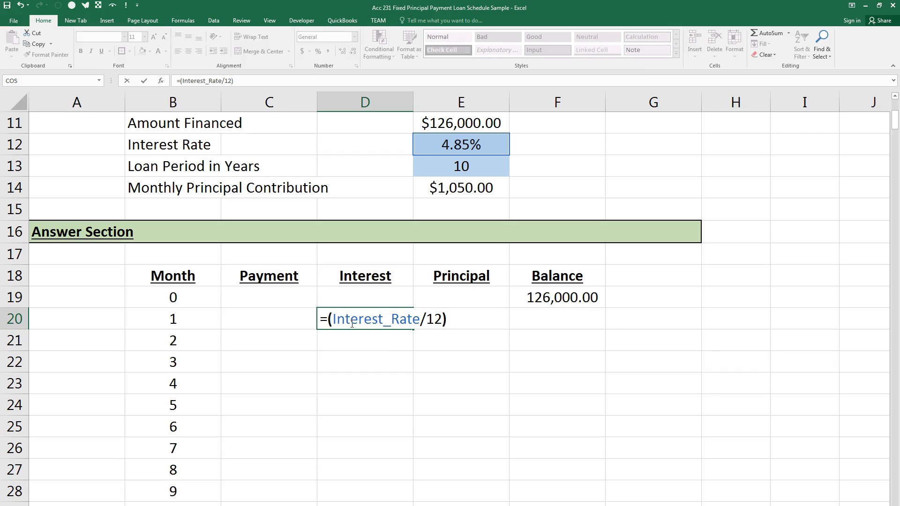
{"action": "type", "text": "*"}
{"action": "left_click", "coordinate": [586, 303]}
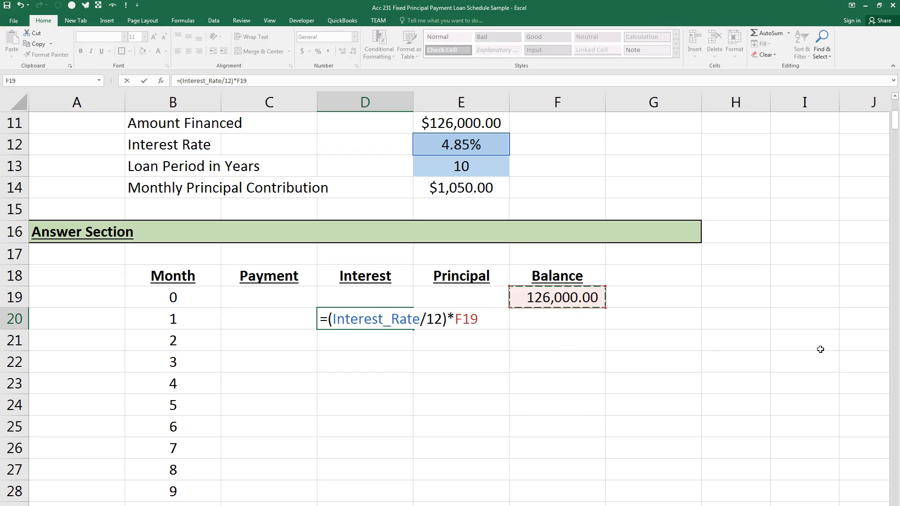
{"action": "key", "text": "Return"}
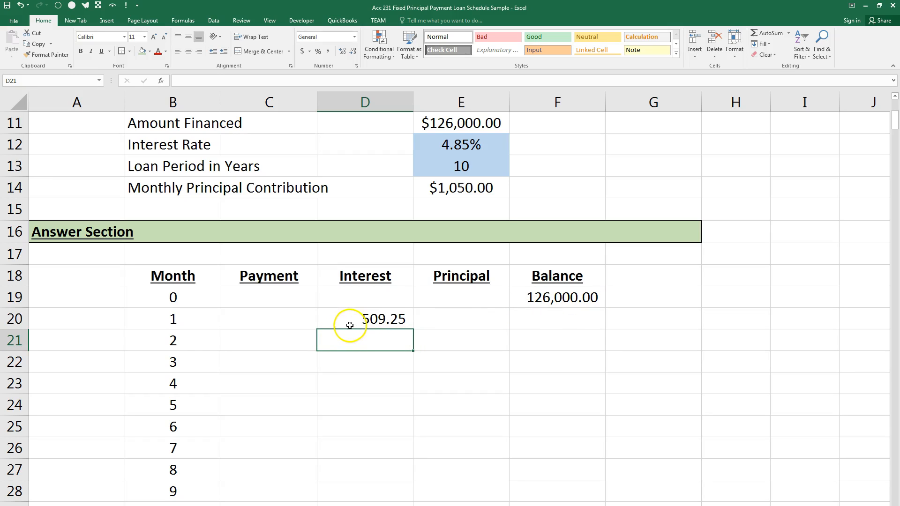
{"action": "left_click", "coordinate": [375, 319]}
{"action": "left_click", "coordinate": [329, 53]}
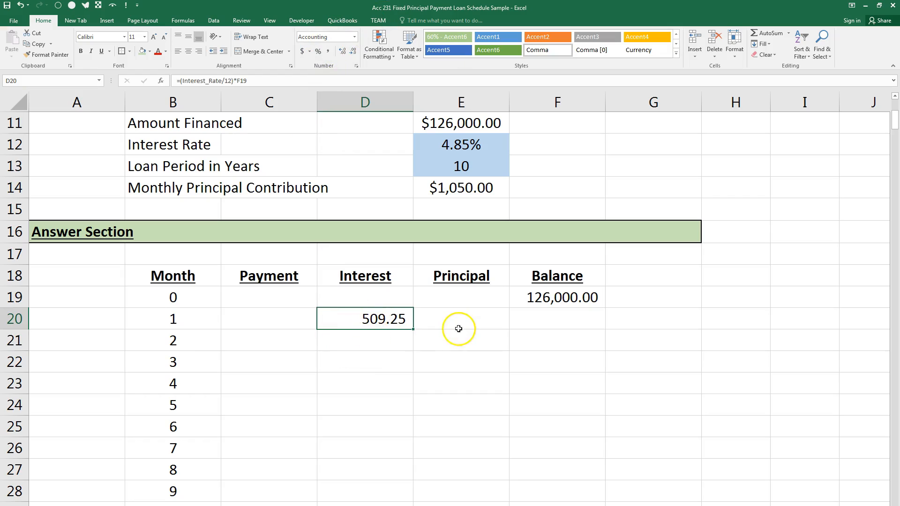
Step: Set the month 1 principal in E20 to =Monthly_Principal_Contribution and apply the comma number format
{"action": "left_click", "coordinate": [462, 324]}
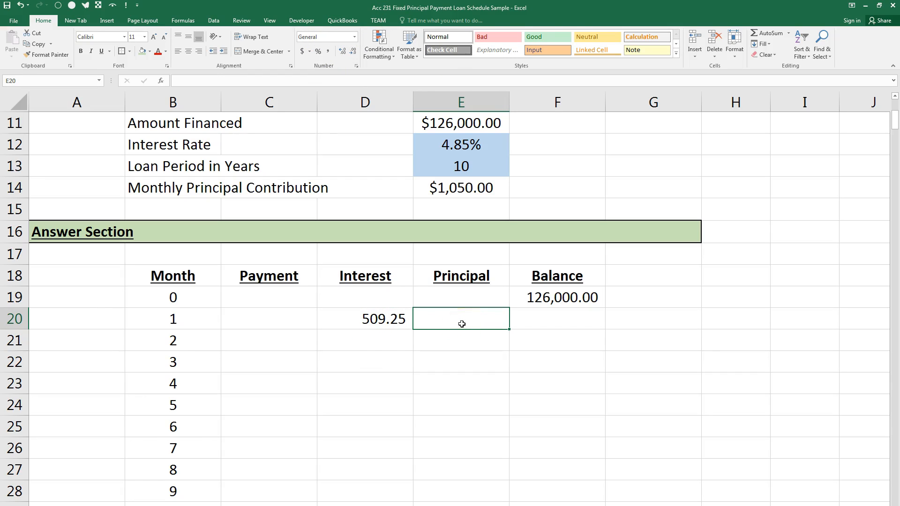
{"action": "type", "text": "="}
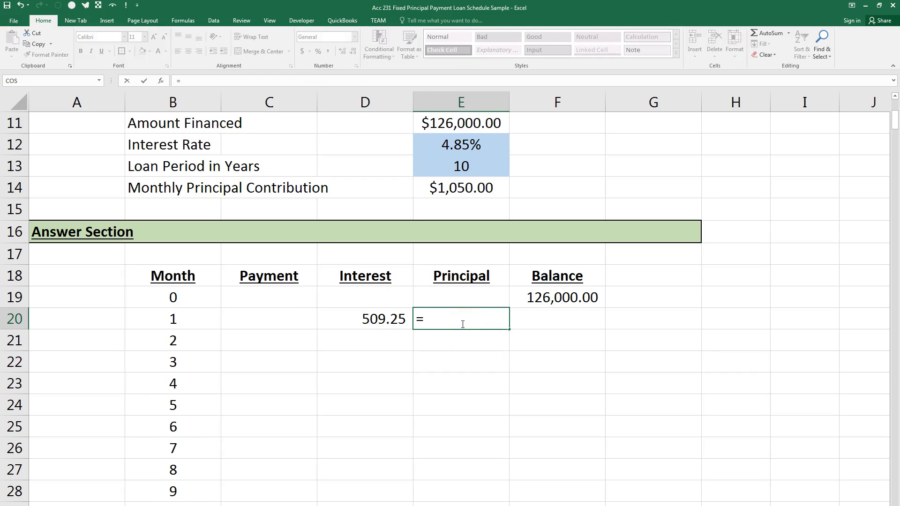
{"action": "left_click", "coordinate": [453, 188]}
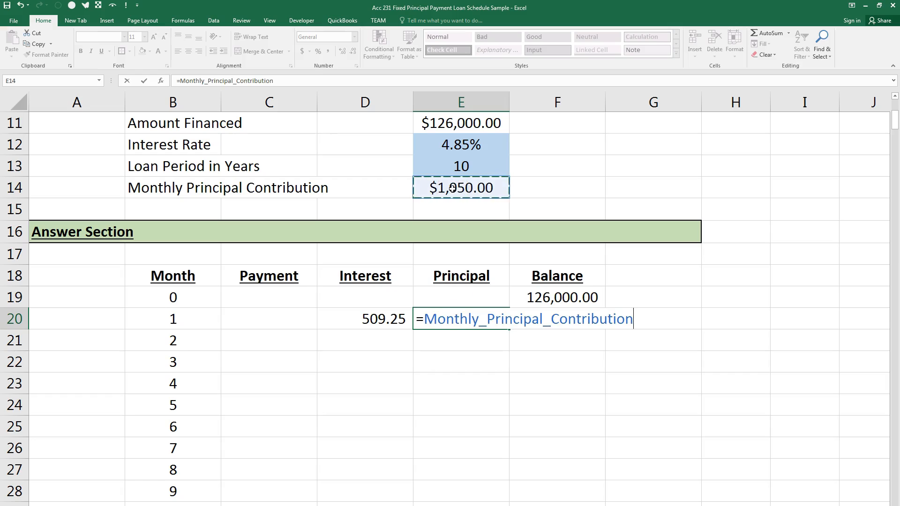
{"action": "key", "text": "Return"}
{"action": "key", "text": "Up"}
{"action": "left_click", "coordinate": [329, 53]}
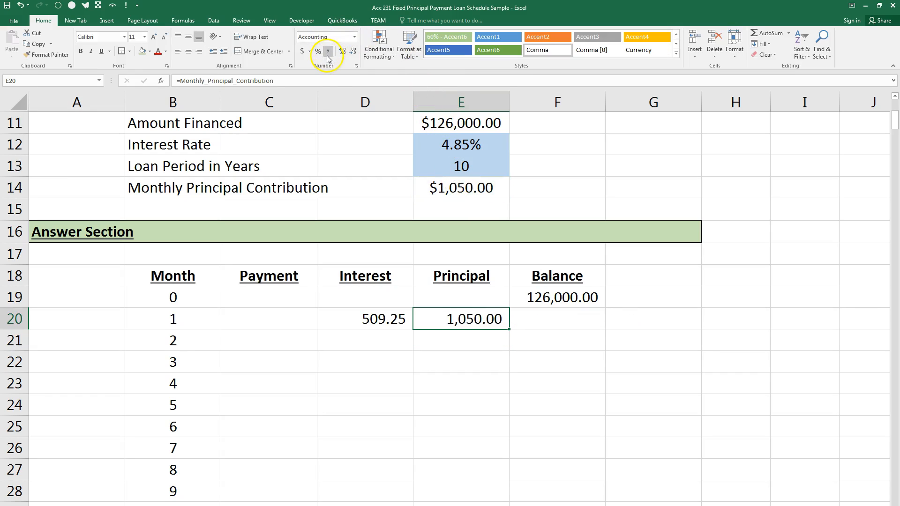
{"action": "key", "text": "F2"}
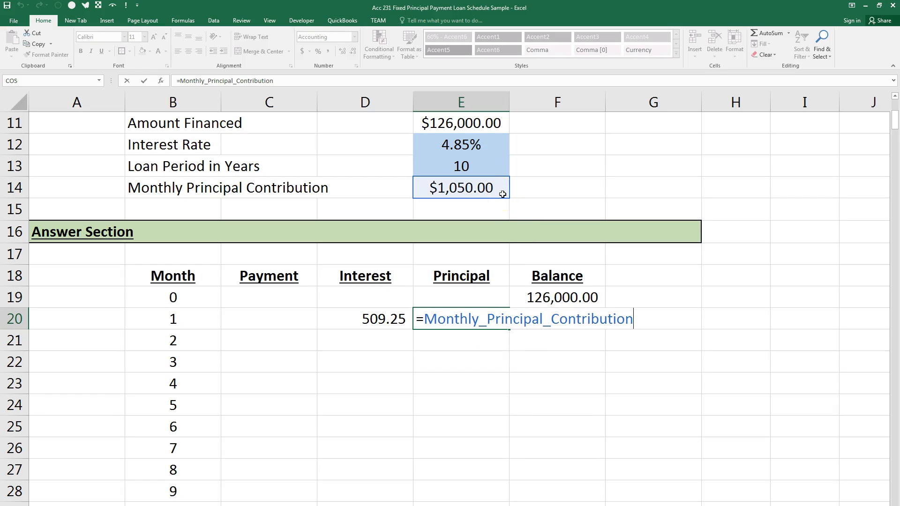
{"action": "key", "text": "Return"}
Step: Calculate the month 1 payment in C20 with =D20+E20, adding the interest and principal
{"action": "left_click", "coordinate": [263, 319]}
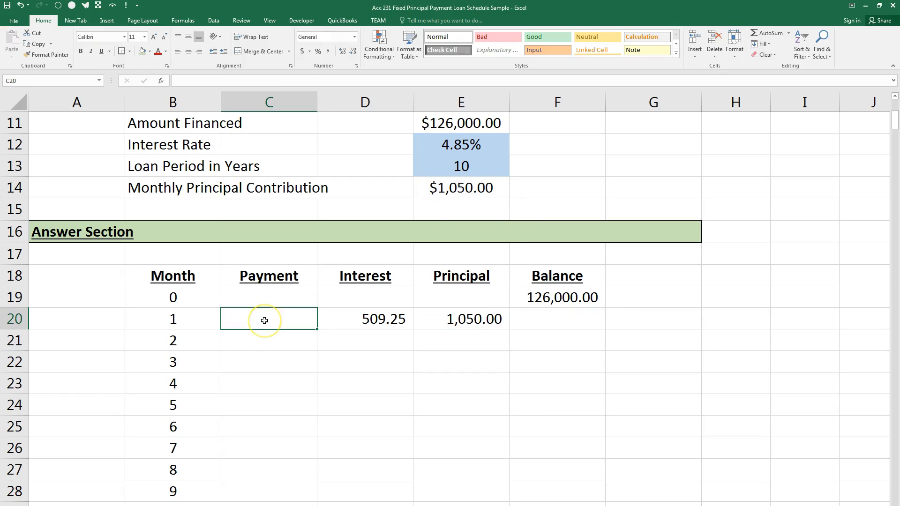
{"action": "type", "text": "="}
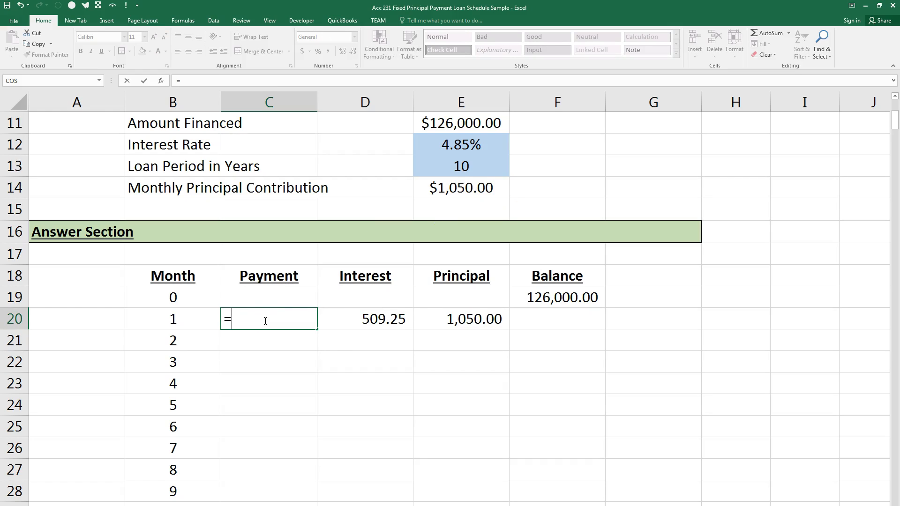
{"action": "left_click", "coordinate": [343, 321]}
{"action": "type", "text": "+"}
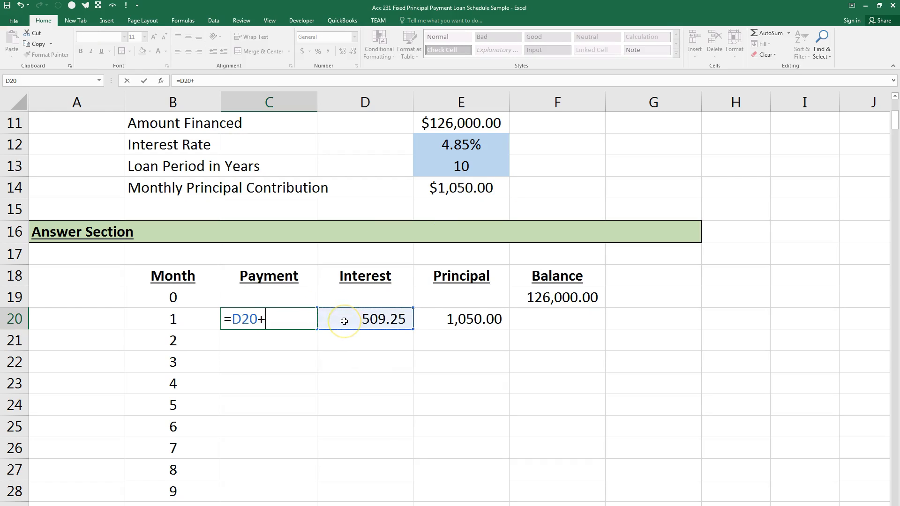
{"action": "left_click", "coordinate": [466, 319]}
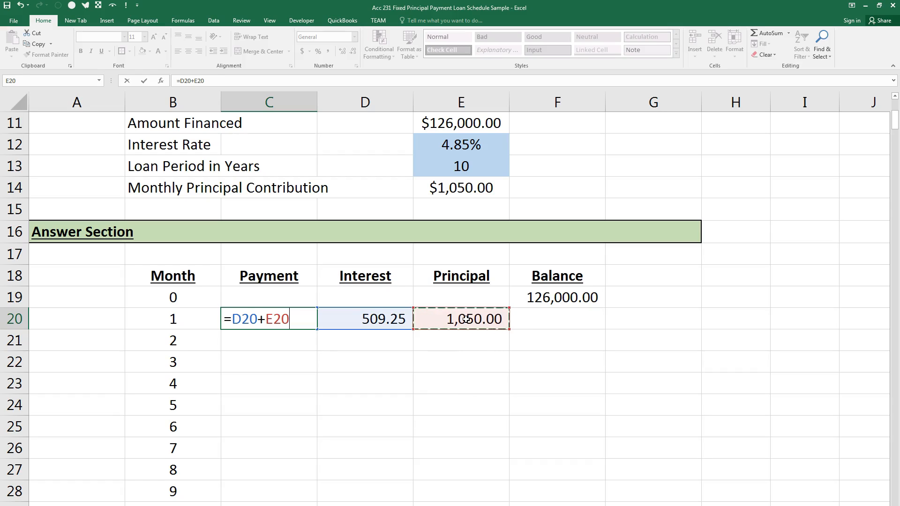
{"action": "key", "text": "Return"}
{"action": "key", "text": "Up"}
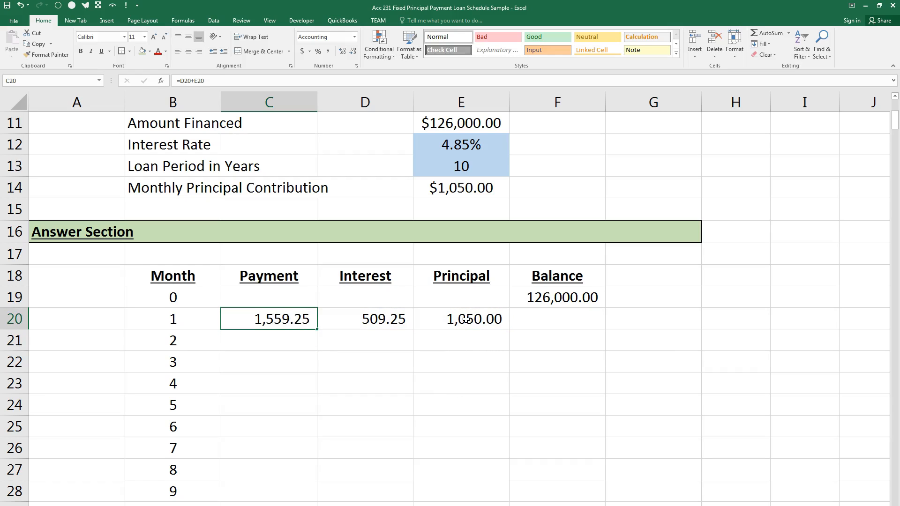
Step: Calculate the month 1 balance in F20 with =F19-E20, subtracting the principal from the previous balance
{"action": "left_click", "coordinate": [544, 324]}
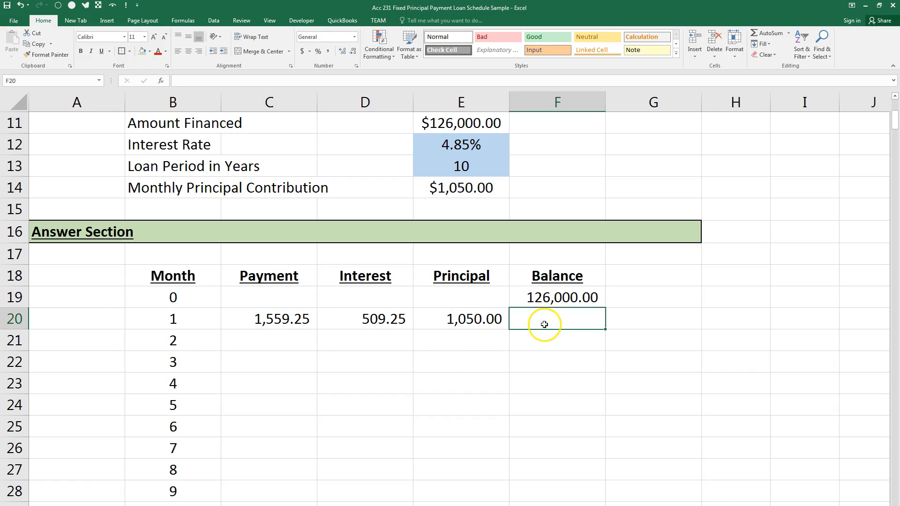
{"action": "type", "text": "="}
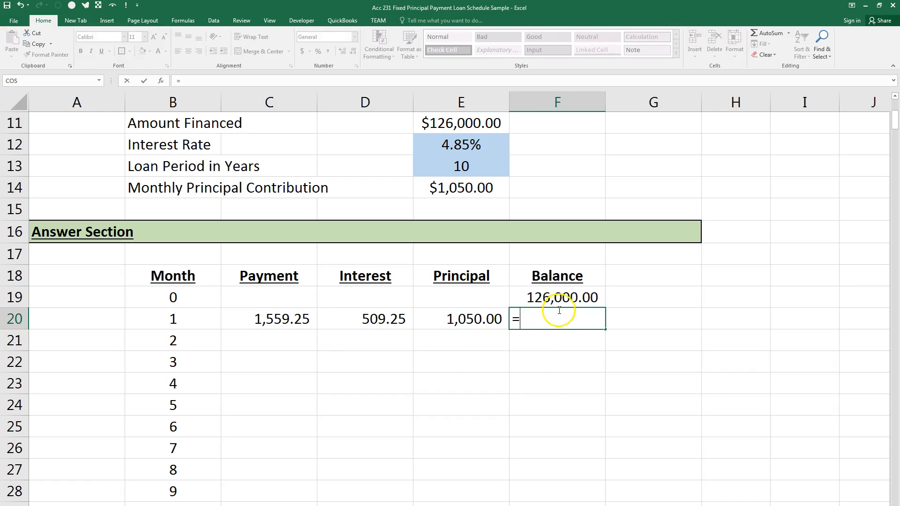
{"action": "left_click", "coordinate": [561, 299]}
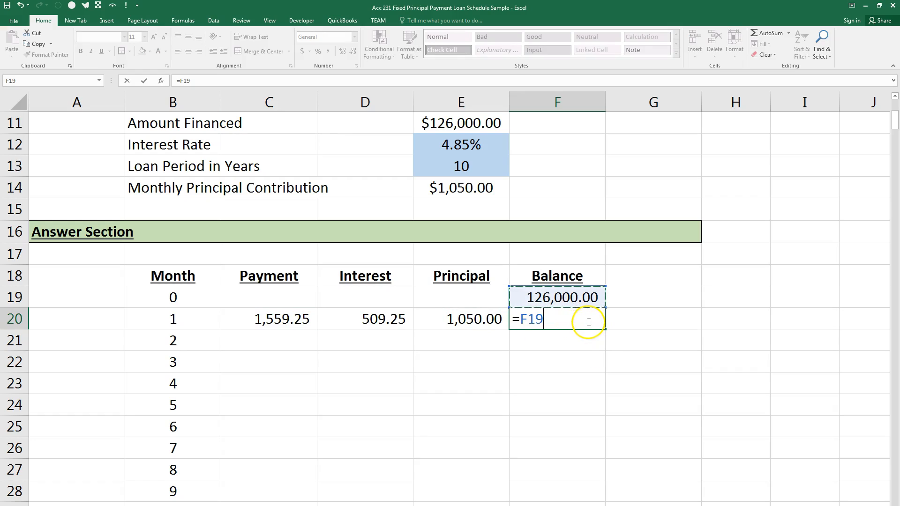
{"action": "type", "text": "-"}
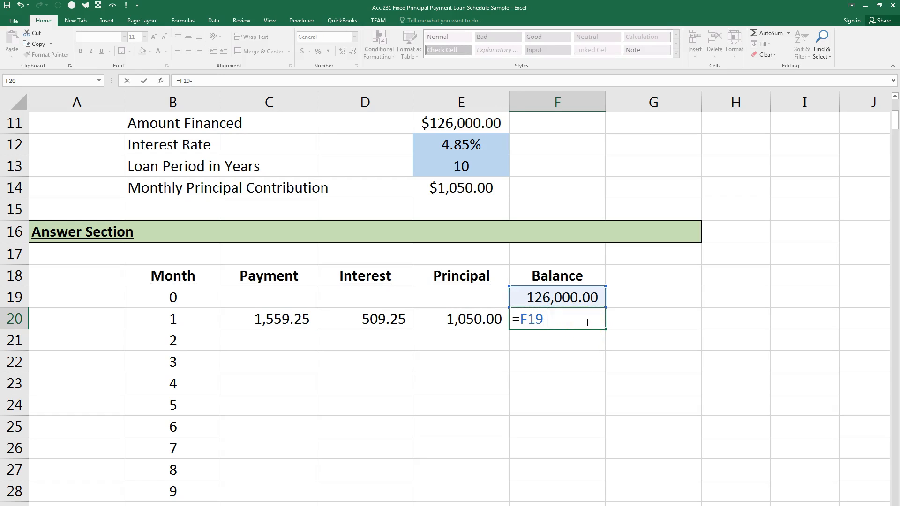
{"action": "left_click", "coordinate": [470, 319]}
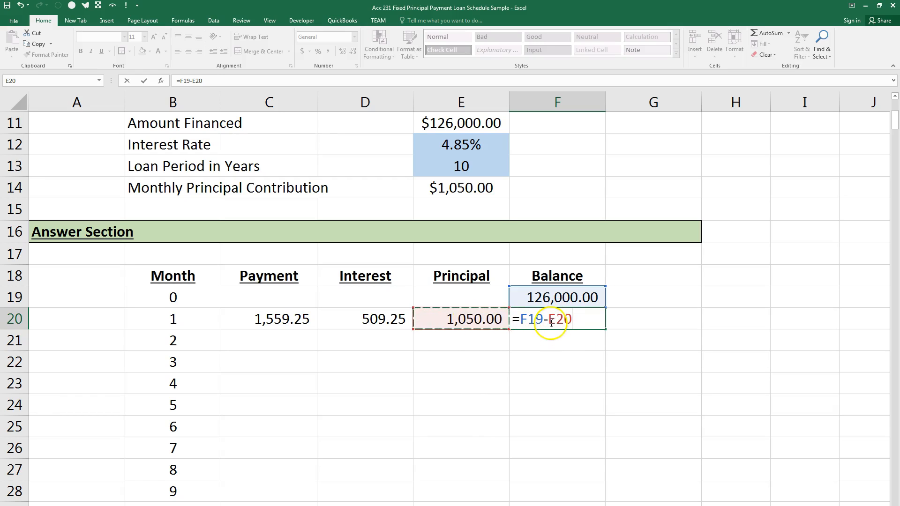
{"action": "key", "text": "Return"}
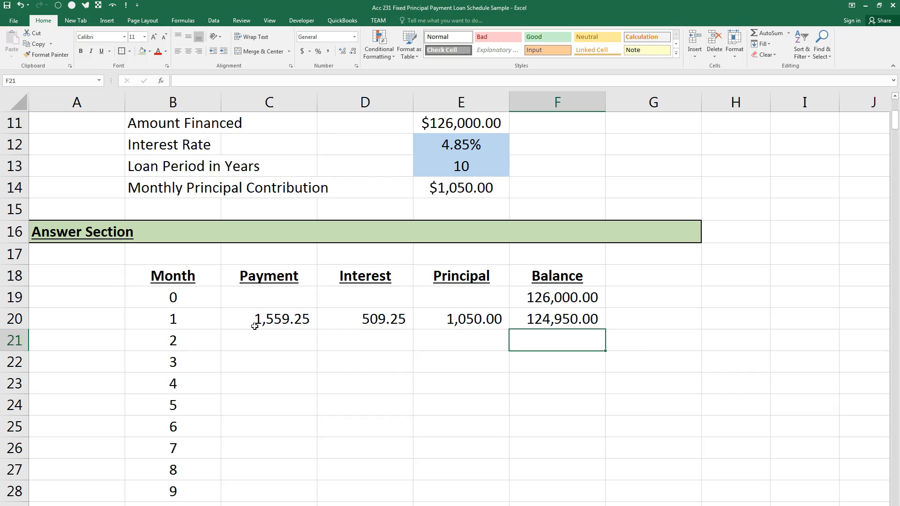
Step: Fill the month 1 formulas in C20:F20 down through month 360 and examine the amounts around month 120
{"action": "left_click_drag", "start_coordinate": [255, 326], "coordinate": [533, 313]}
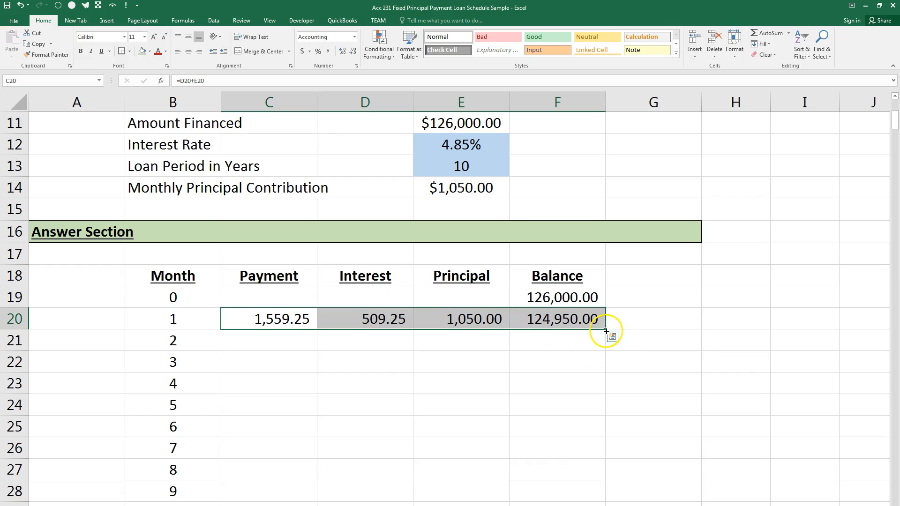
{"action": "double_click", "coordinate": [606, 330]}
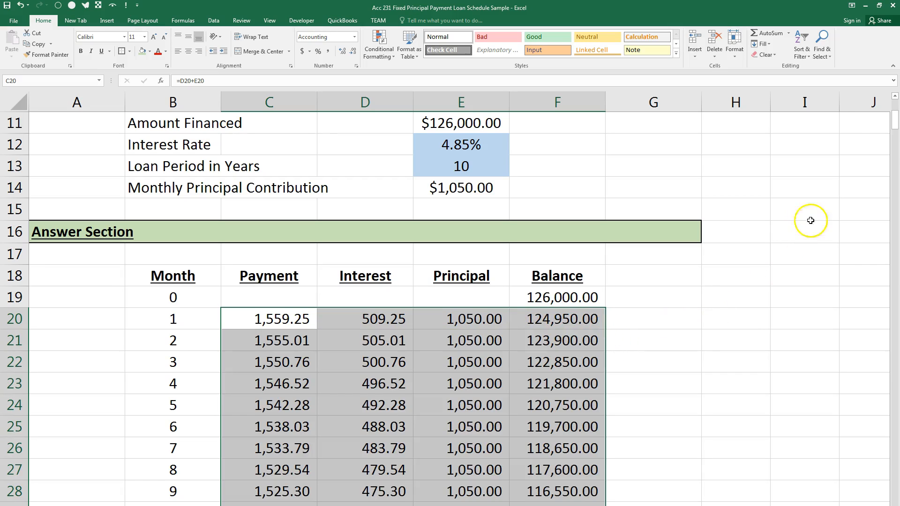
{"action": "left_click_drag", "start_coordinate": [896, 115], "coordinate": [868, 258]}
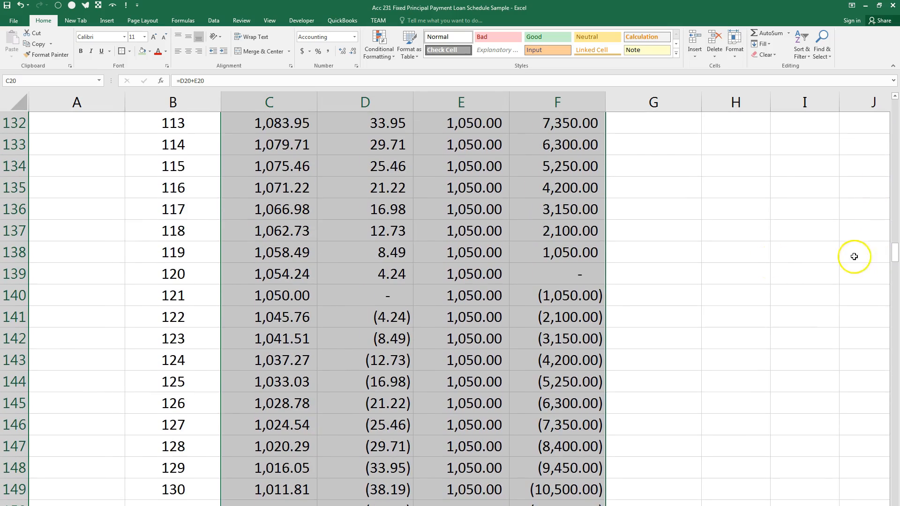
{"action": "left_click", "coordinate": [535, 273]}
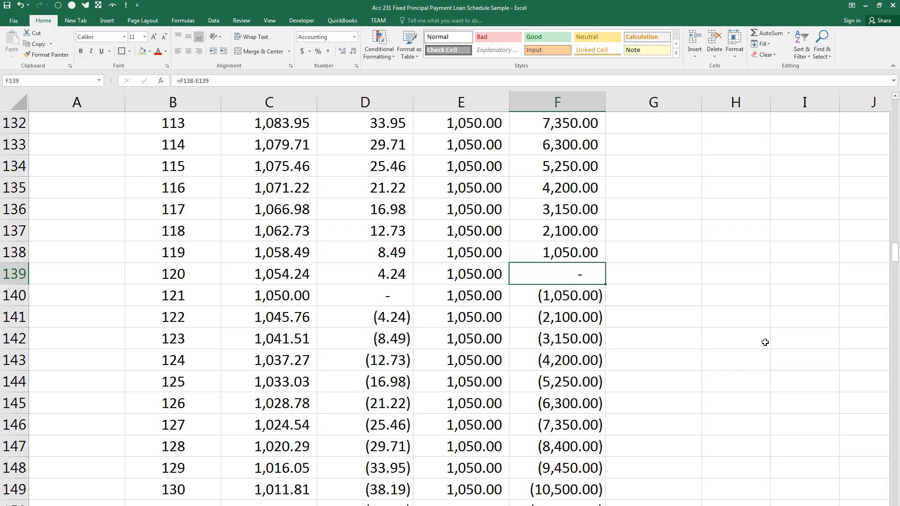
{"action": "left_click_drag", "start_coordinate": [252, 363], "coordinate": [256, 380]}
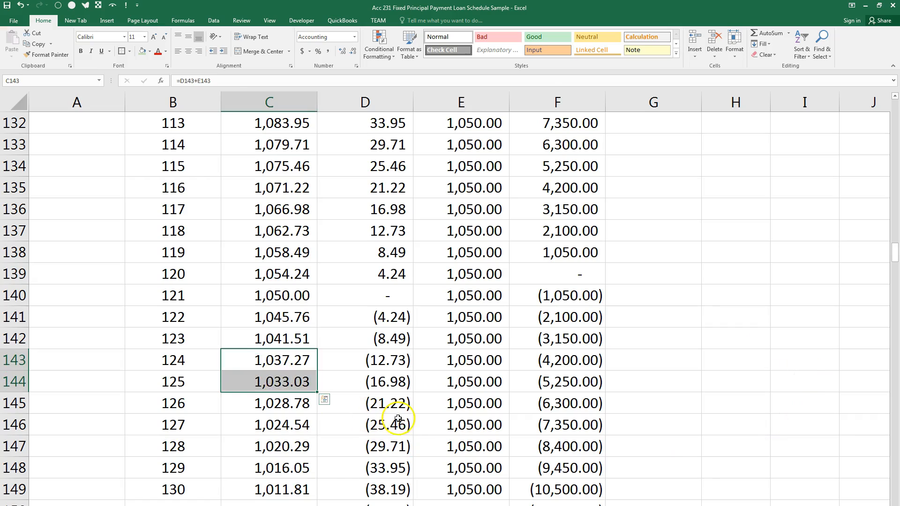
{"action": "left_click", "coordinate": [384, 422]}
{"action": "left_click", "coordinate": [487, 452]}
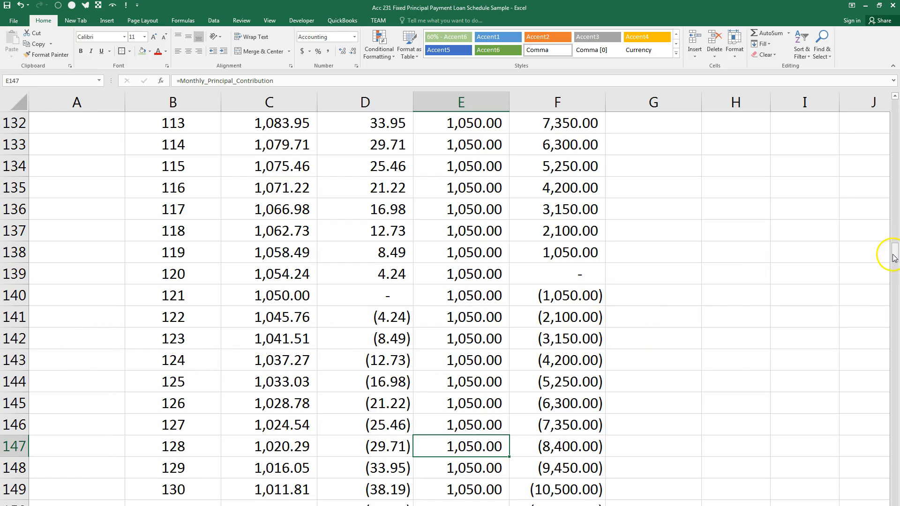
Step: Try a loan period of 20 years in E13, check the month 240 balance in F259, and undo the change
{"action": "left_click_drag", "start_coordinate": [894, 257], "coordinate": [894, 115]}
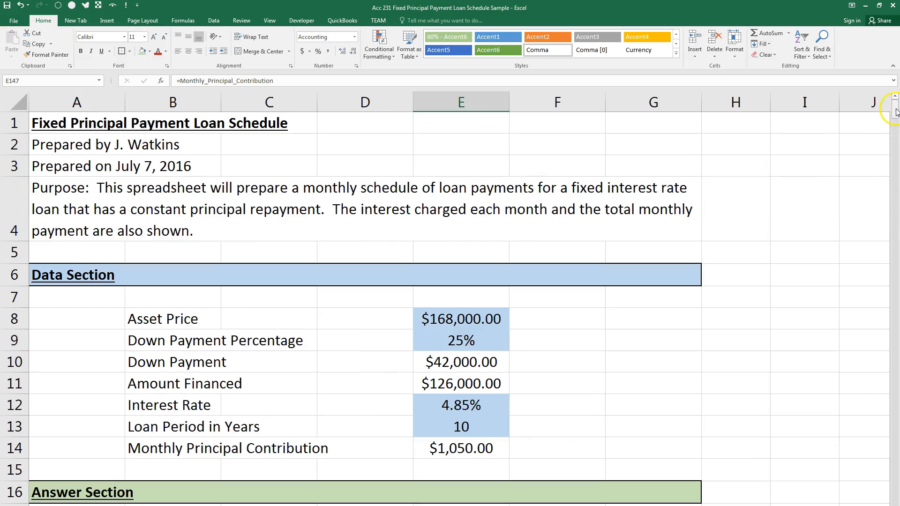
{"action": "left_click", "coordinate": [464, 427]}
{"action": "type", "text": "20"}
{"action": "key", "text": "Return"}
{"action": "scroll", "coordinate": [586, 359], "scroll_direction": "down", "scroll_amount": 6}
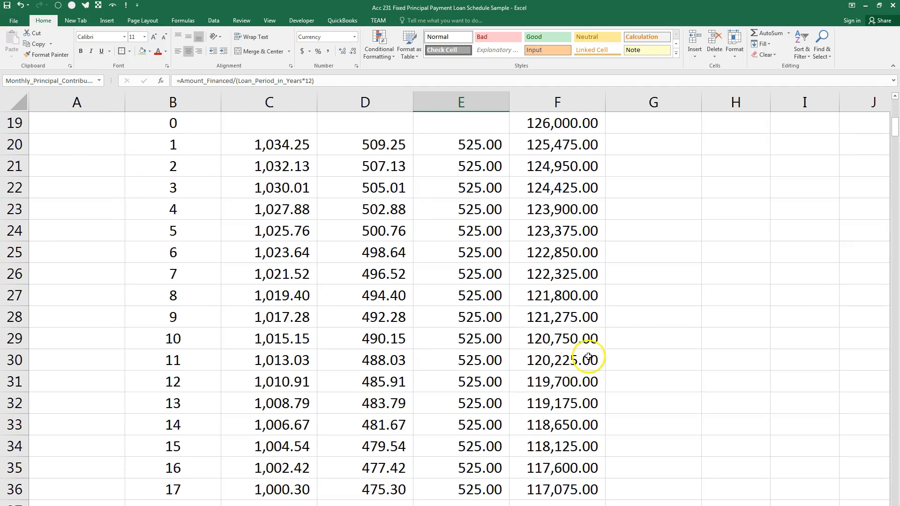
{"action": "scroll", "coordinate": [588, 357], "scroll_direction": "down", "scroll_amount": 1}
{"action": "left_click_drag", "start_coordinate": [894, 135], "coordinate": [868, 388]}
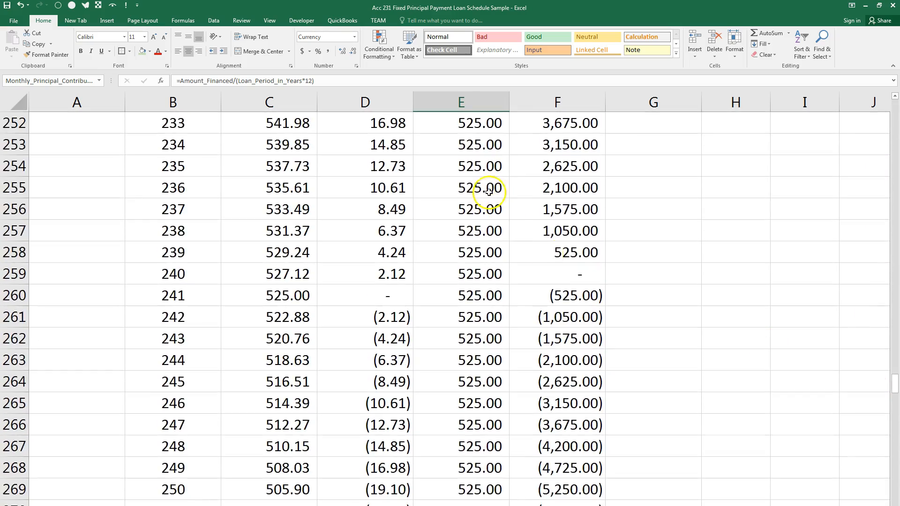
{"action": "left_click", "coordinate": [587, 274]}
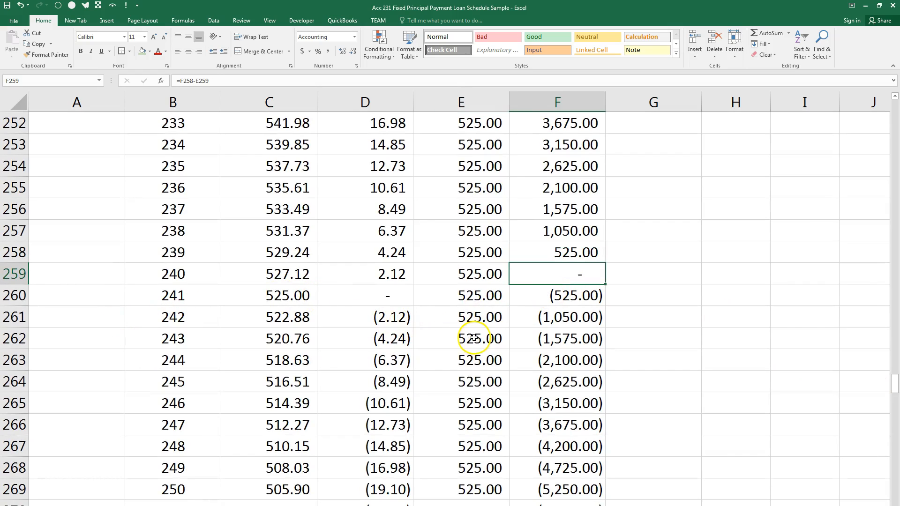
{"action": "left_click", "coordinate": [21, 6]}
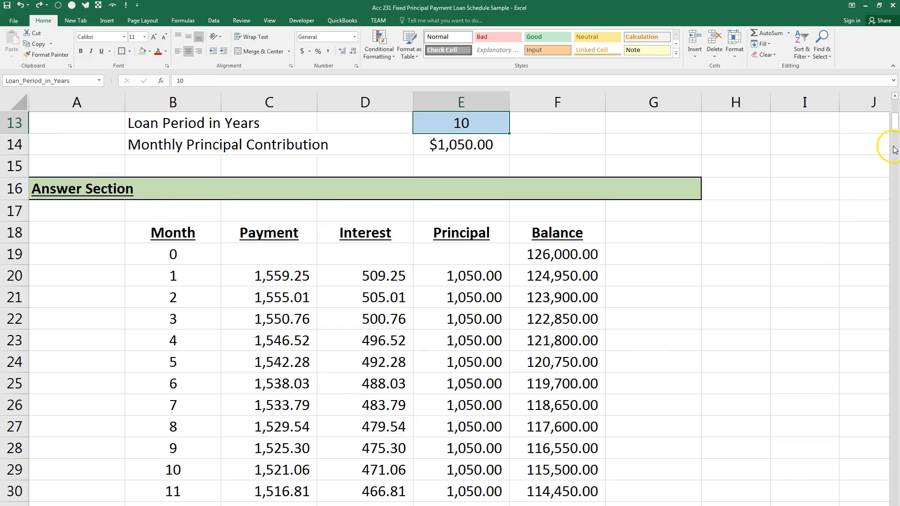
Step: Hide the unneeded schedule rows 140 through 380 below month 120
{"action": "left_click_drag", "start_coordinate": [894, 122], "coordinate": [868, 261]}
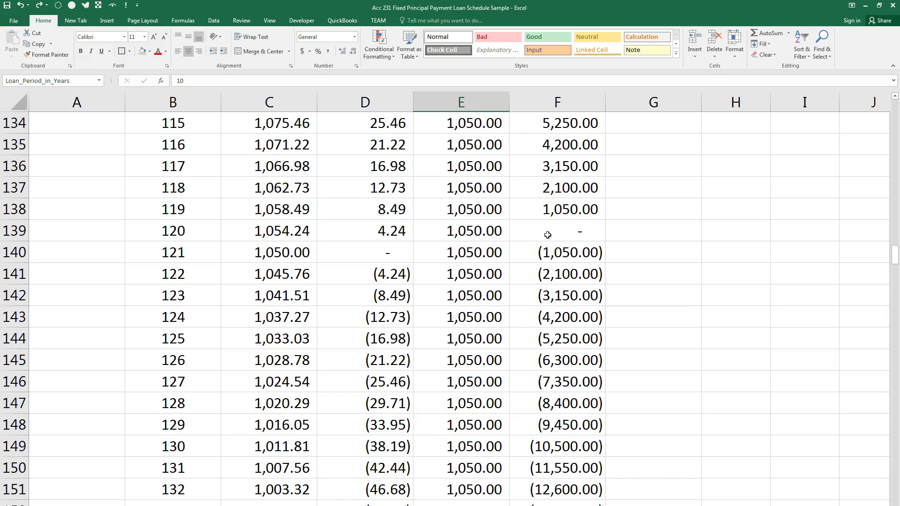
{"action": "left_click", "coordinate": [17, 255]}
{"action": "left_click_drag", "start_coordinate": [18, 256], "coordinate": [49, 500]}
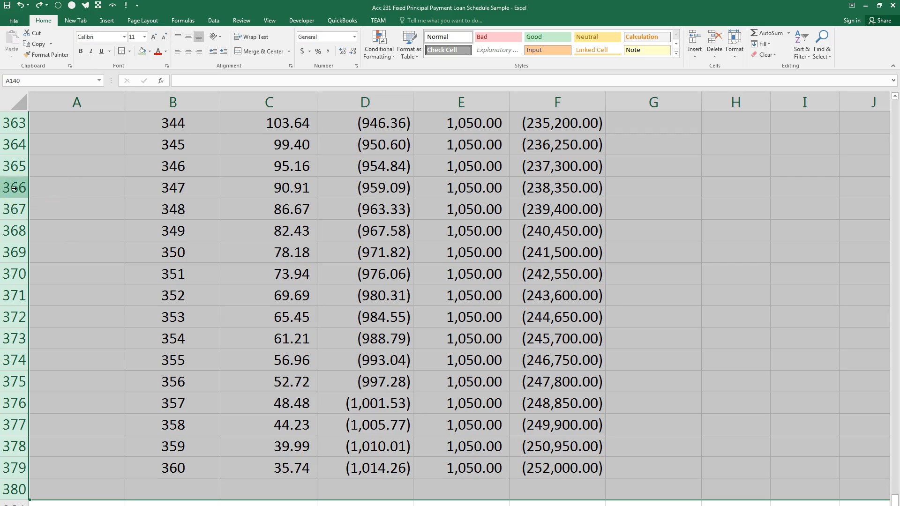
{"action": "right_click", "coordinate": [105, 196]}
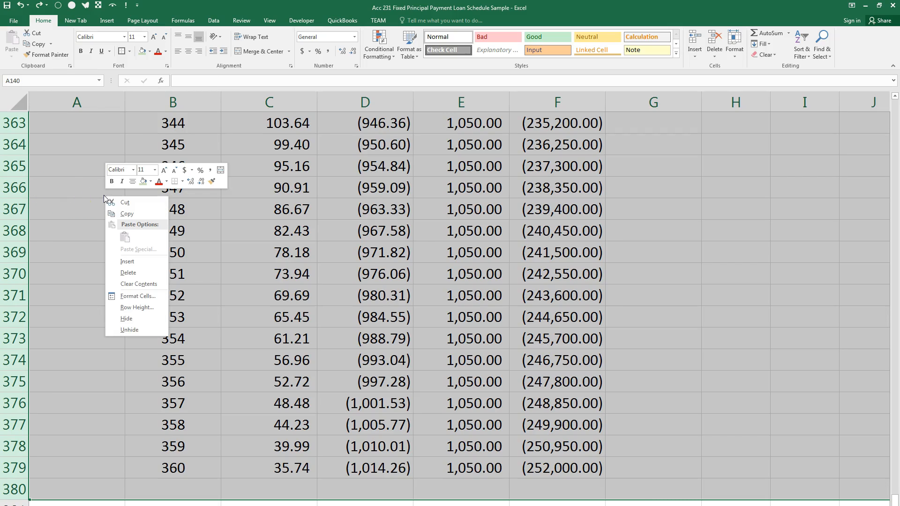
{"action": "left_click", "coordinate": [154, 319]}
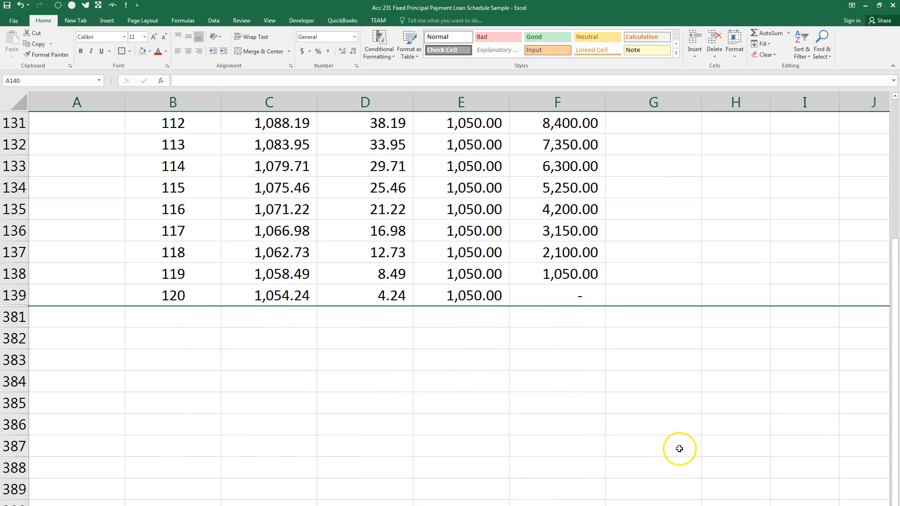
Step: Check the print preview of the loan schedule and return to the worksheet
{"action": "left_click", "coordinate": [19, 23]}
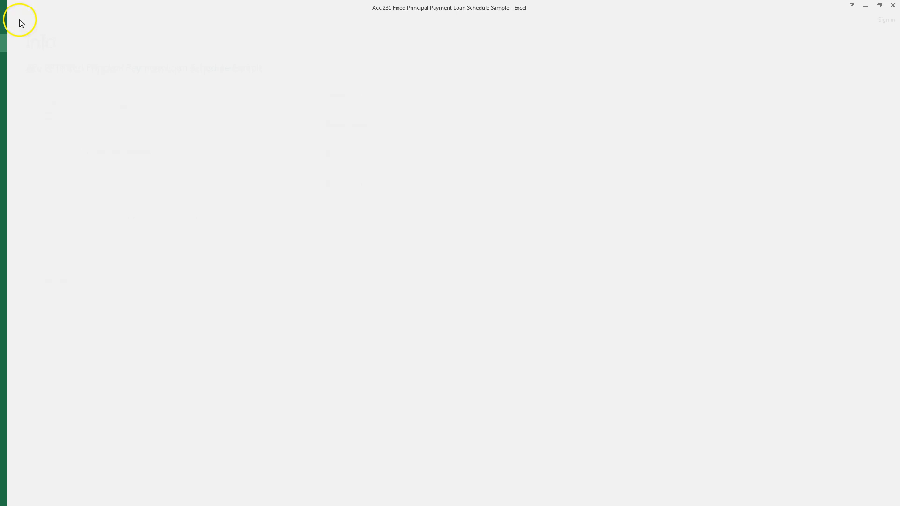
{"action": "left_click", "coordinate": [15, 132]}
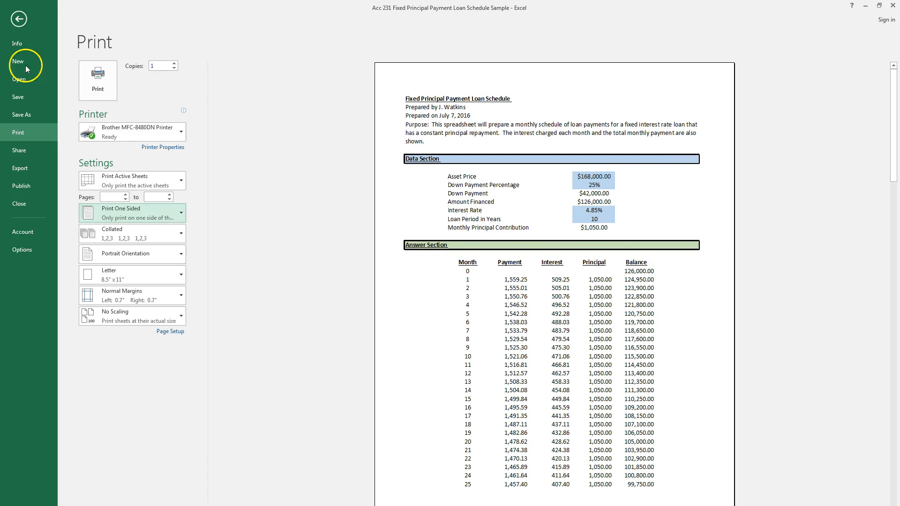
{"action": "left_click", "coordinate": [18, 18]}
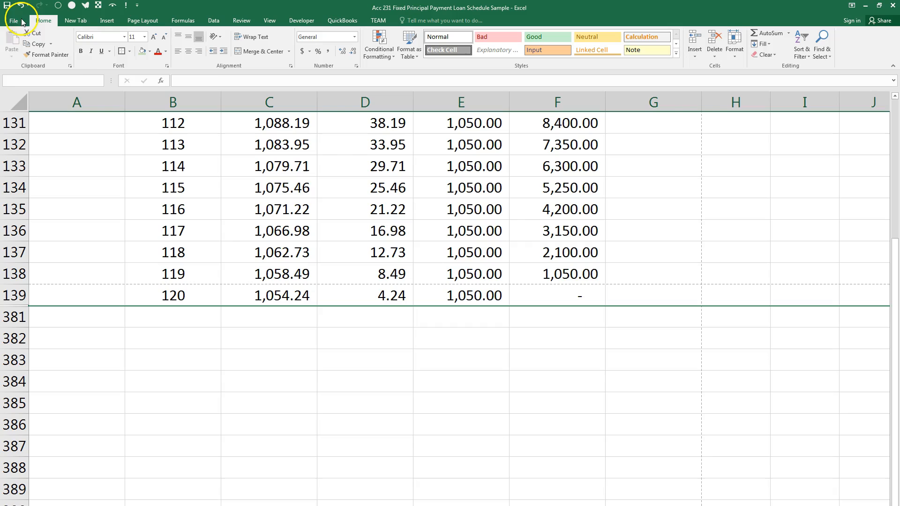
Step: Insert the file path and file name in the center section of a custom footer and open the print preview
{"action": "left_click", "coordinate": [148, 21]}
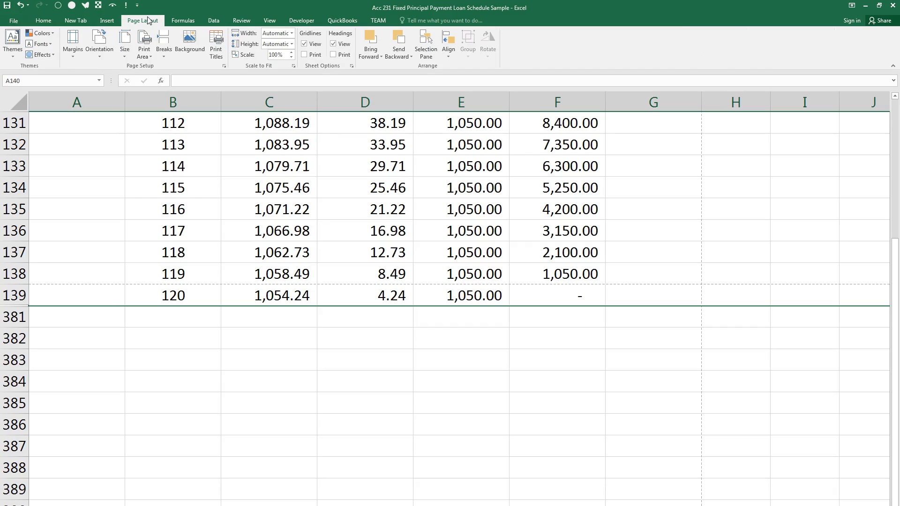
{"action": "left_click", "coordinate": [213, 42]}
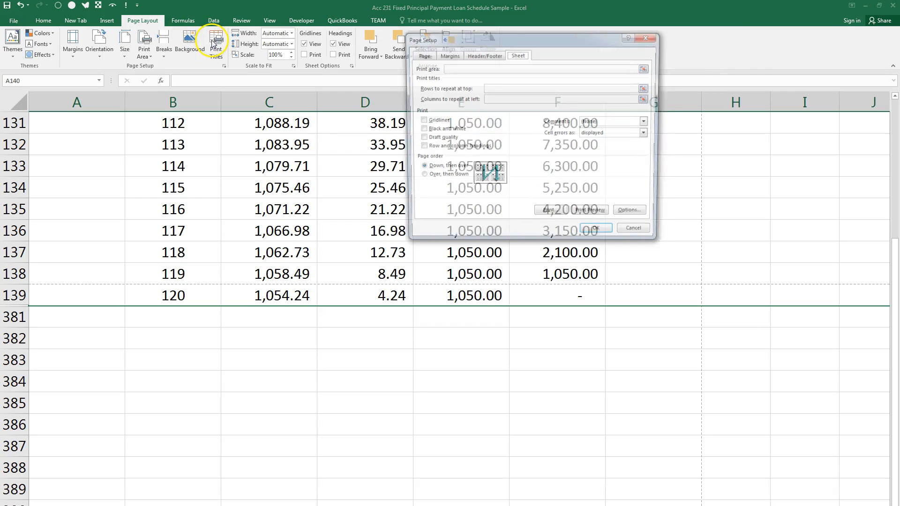
{"action": "left_click", "coordinate": [485, 60]}
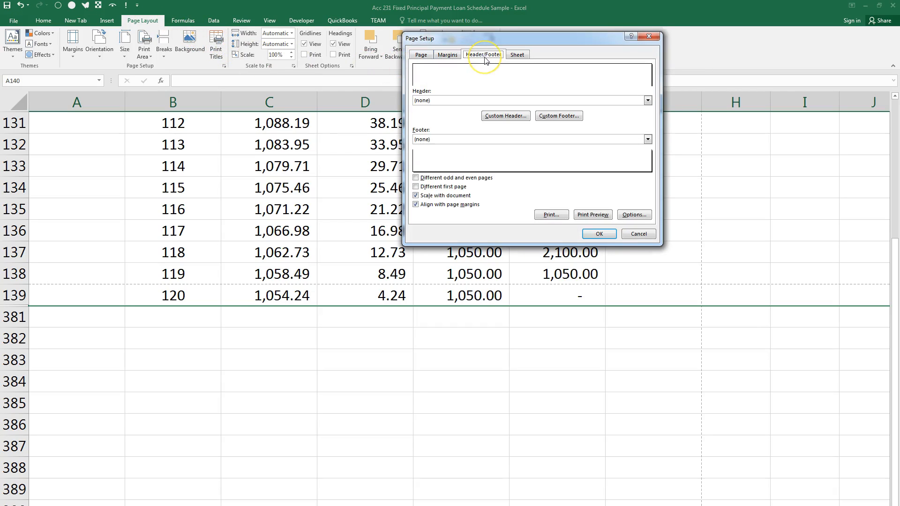
{"action": "left_click", "coordinate": [569, 120]}
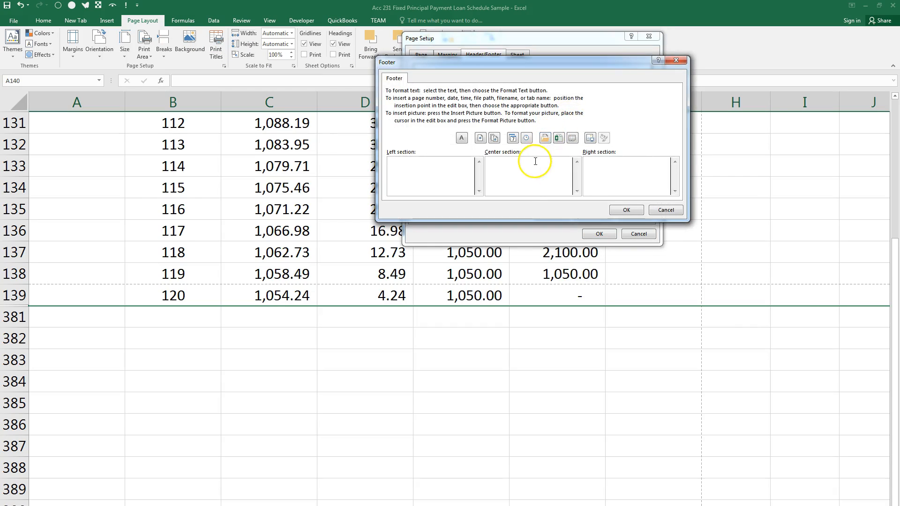
{"action": "left_click", "coordinate": [545, 138]}
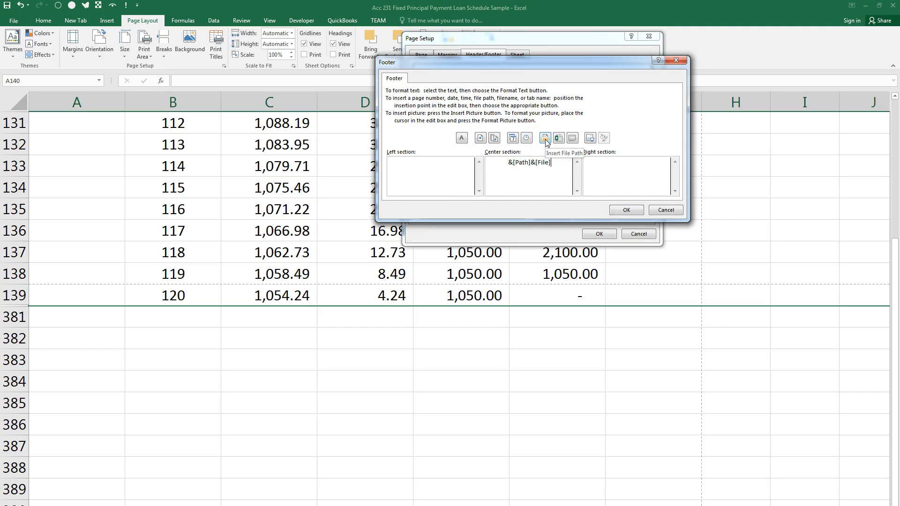
{"action": "left_click", "coordinate": [626, 210]}
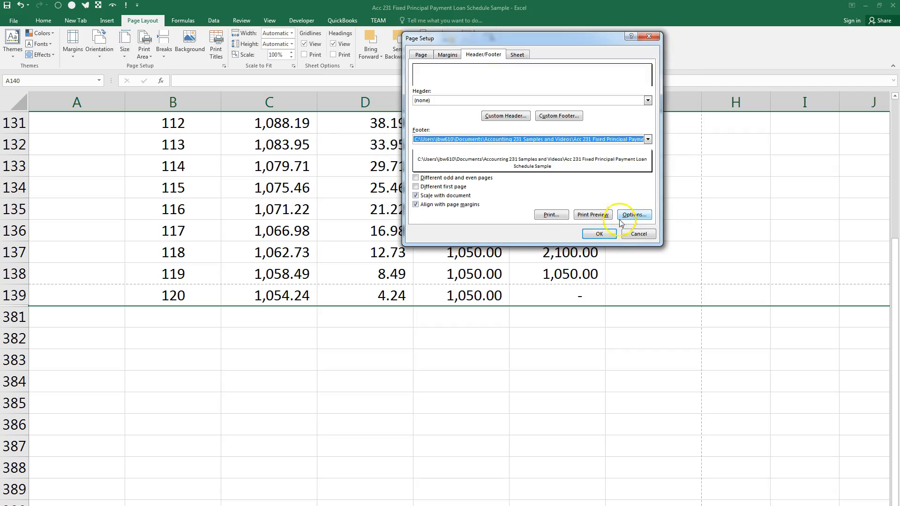
{"action": "left_click", "coordinate": [595, 215]}
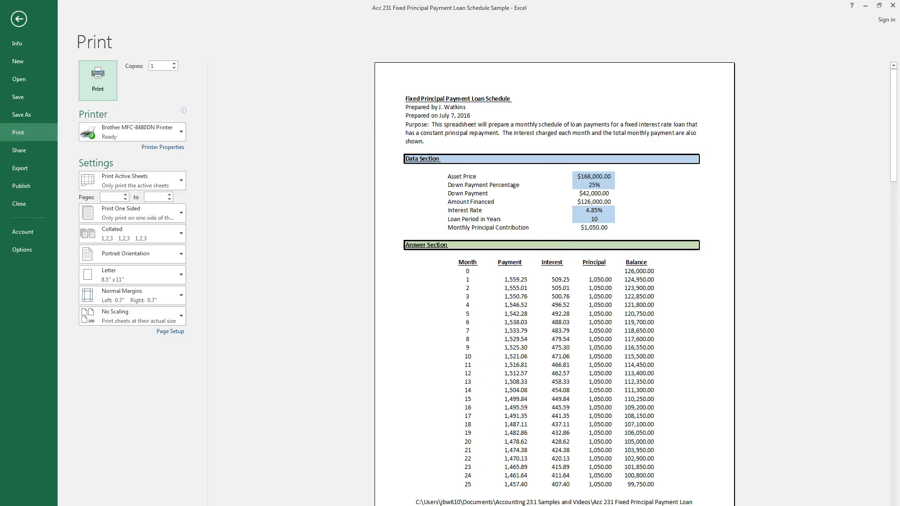
Step: Examine the footer and page breaks through the last preview page, and return to the worksheet
{"action": "scroll", "coordinate": [568, 252], "scroll_direction": "down", "scroll_amount": 1}
{"action": "scroll", "coordinate": [673, 301], "scroll_direction": "down", "scroll_amount": 1}
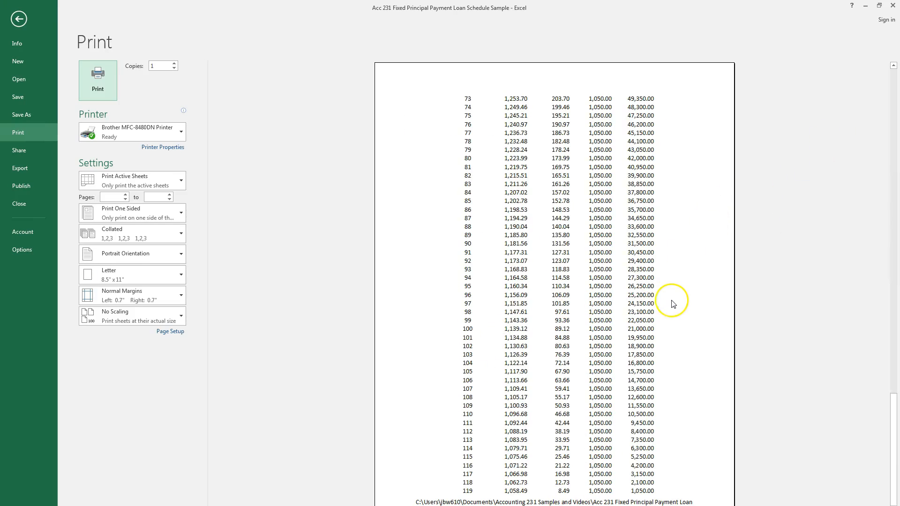
{"action": "scroll", "coordinate": [671, 306], "scroll_direction": "up", "scroll_amount": 1}
{"action": "scroll", "coordinate": [670, 305], "scroll_direction": "down", "scroll_amount": 1}
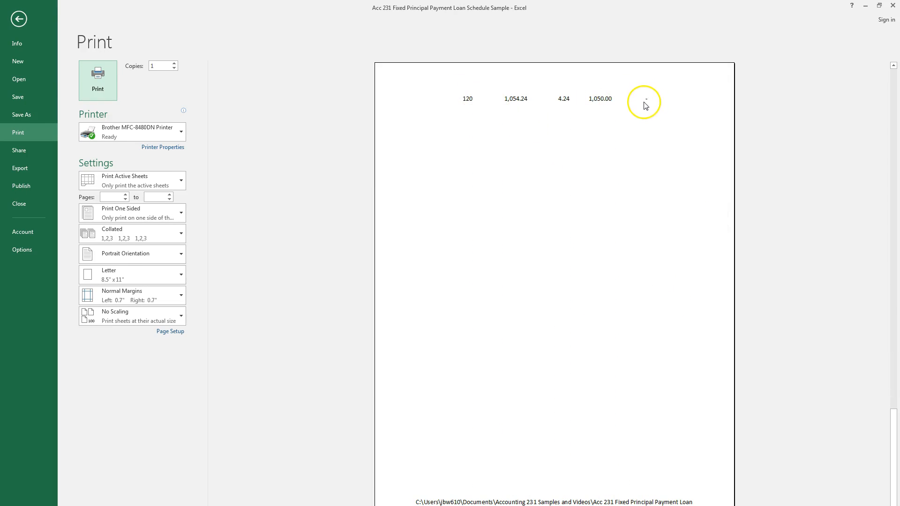
{"action": "left_click", "coordinate": [18, 19]}
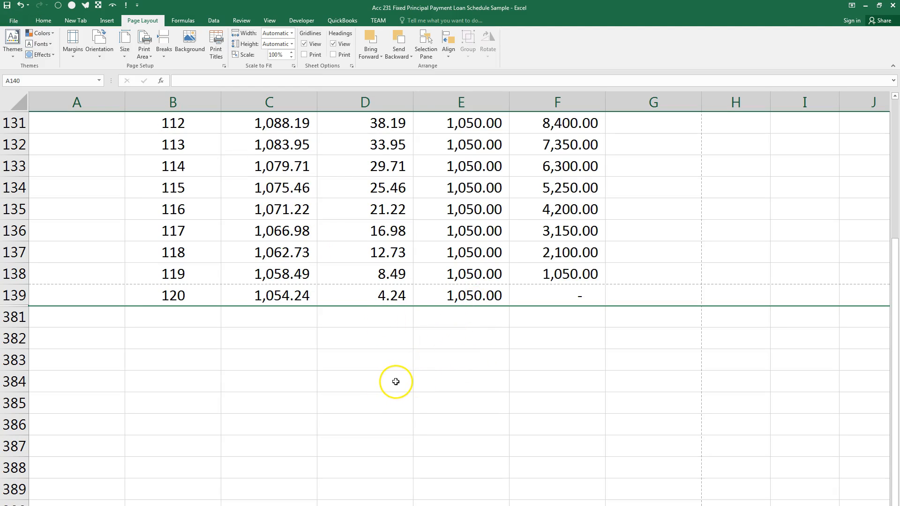
Step: Unhide the hidden rows between month 120 in row 139 and row 381
{"action": "right_click", "coordinate": [129, 334]}
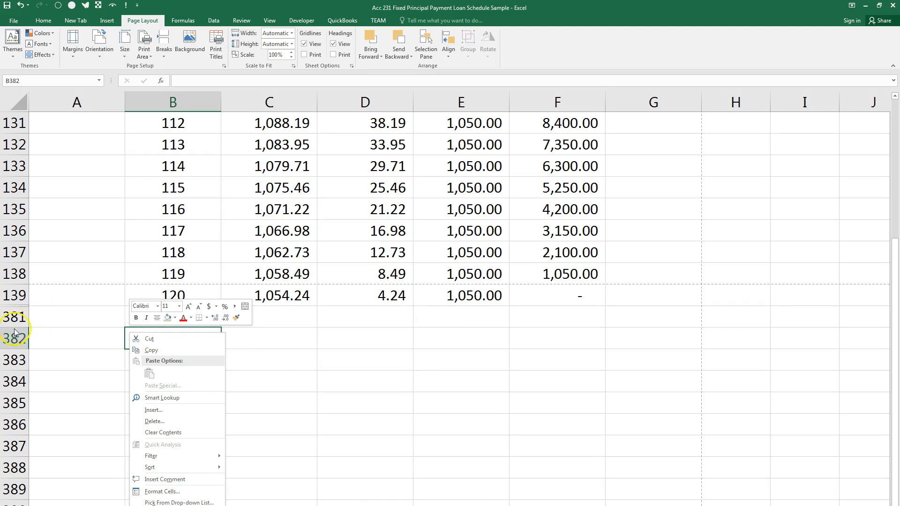
{"action": "key", "text": "Escape"}
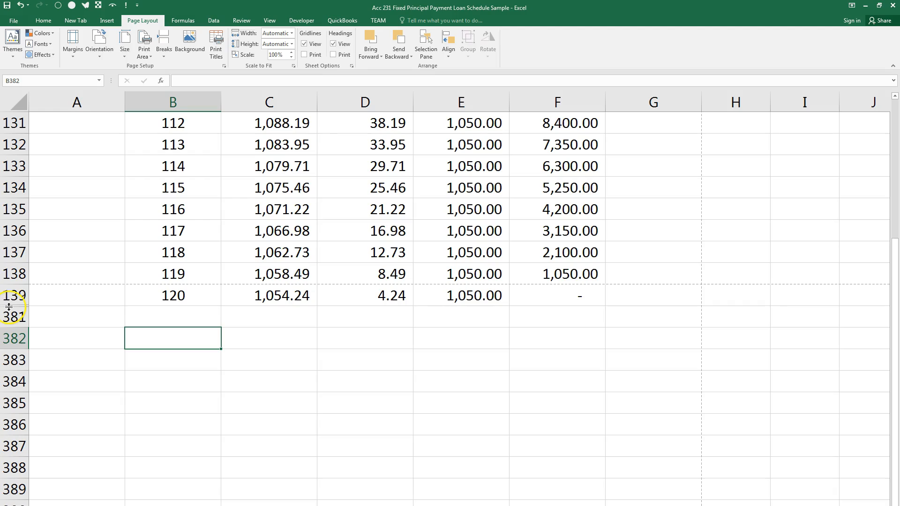
{"action": "left_click_drag", "start_coordinate": [14, 296], "coordinate": [14, 317]}
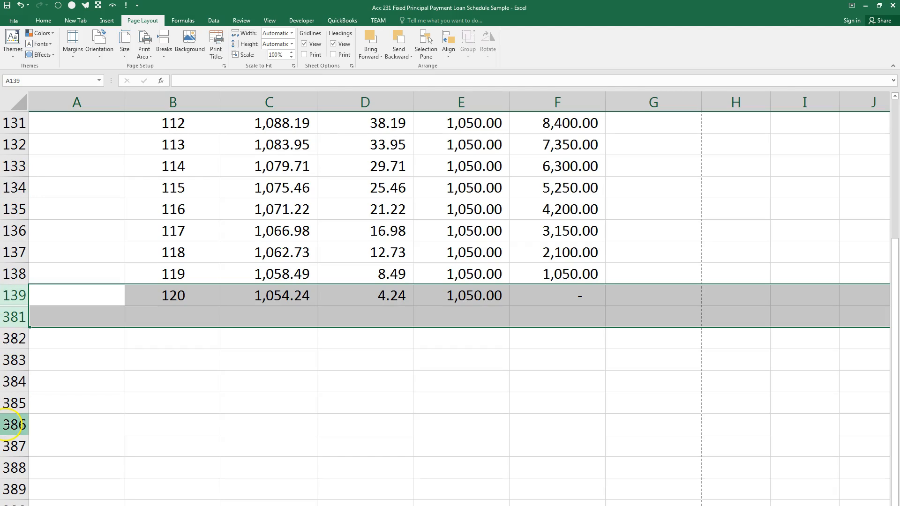
{"action": "right_click", "coordinate": [74, 300]}
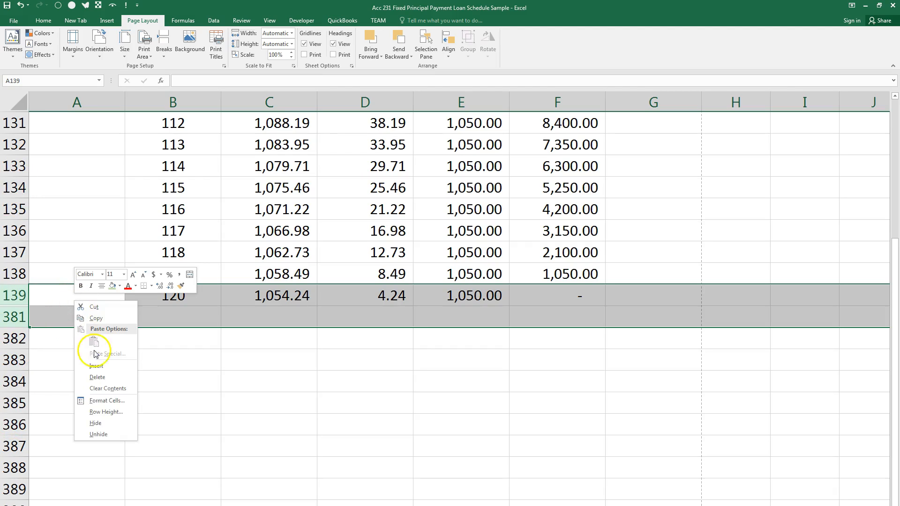
{"action": "left_click", "coordinate": [98, 435]}
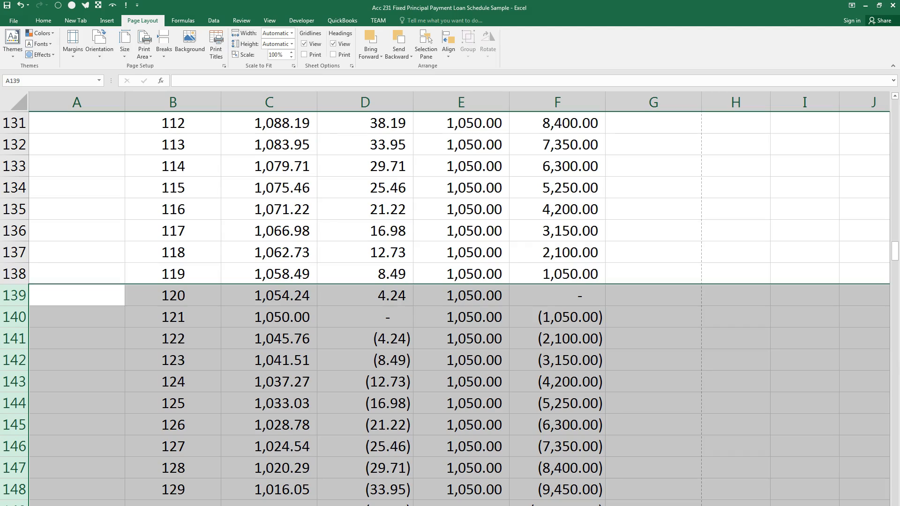
{"action": "left_click", "coordinate": [788, 279]}
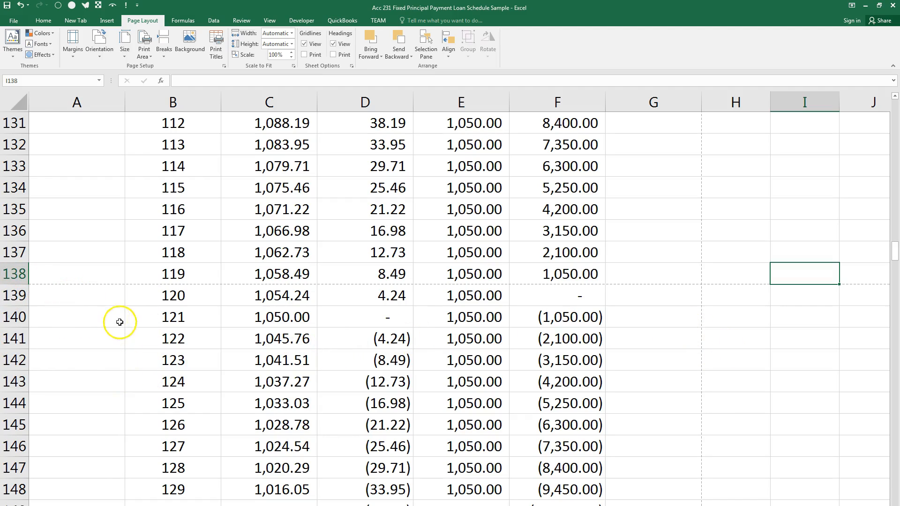
Step: Group the schedule range B140:F379, months 121 through 360, by rows and collapse the group
{"action": "left_click_drag", "start_coordinate": [149, 319], "coordinate": [570, 448]}
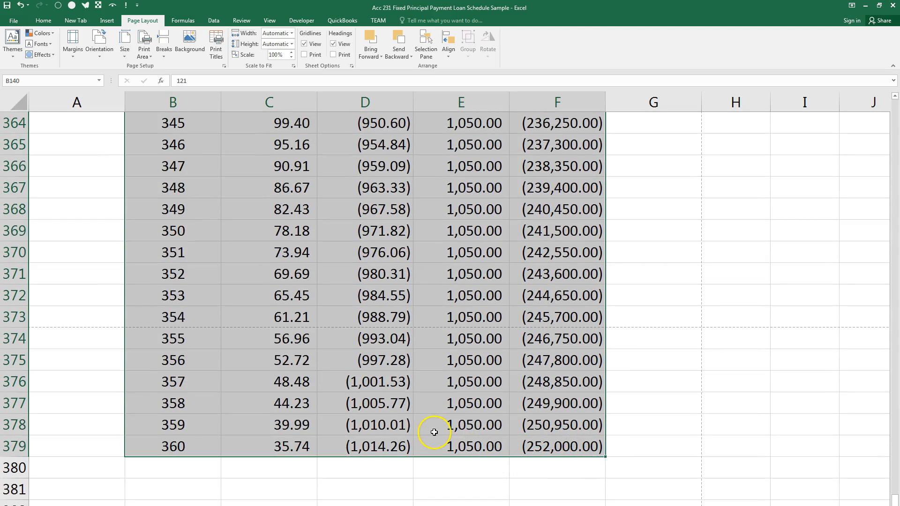
{"action": "left_click", "coordinate": [213, 21]}
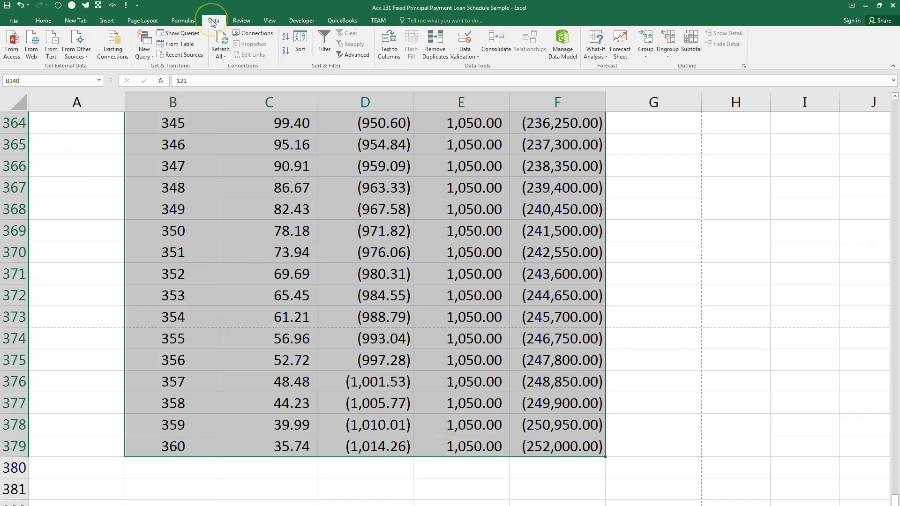
{"action": "left_click", "coordinate": [647, 40]}
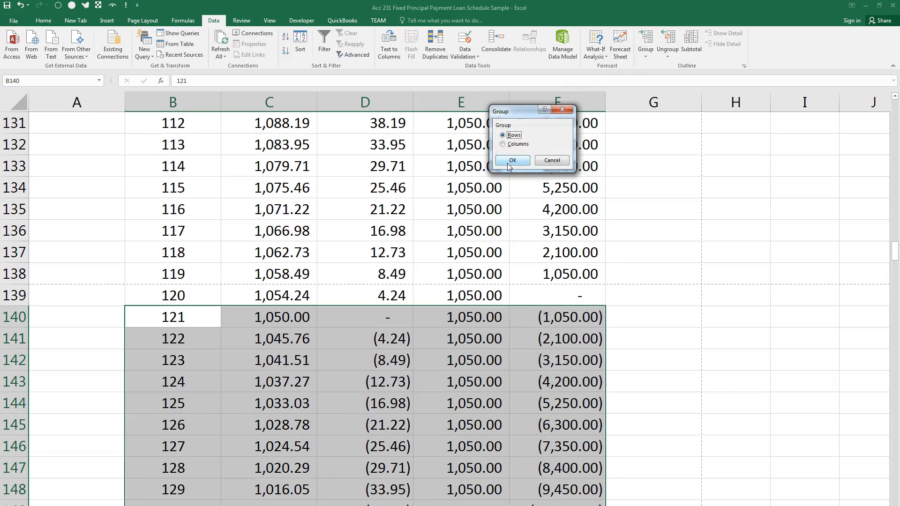
{"action": "left_click", "coordinate": [512, 161]}
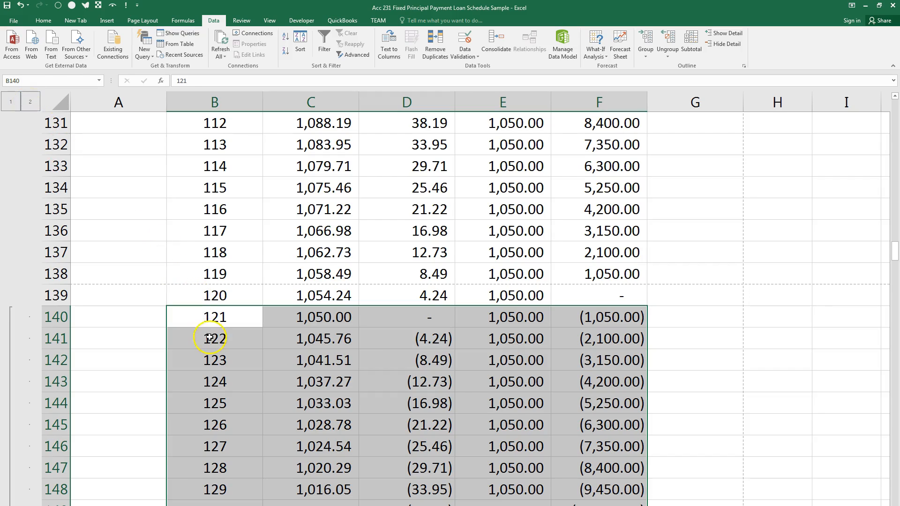
{"action": "left_click", "coordinate": [11, 102]}
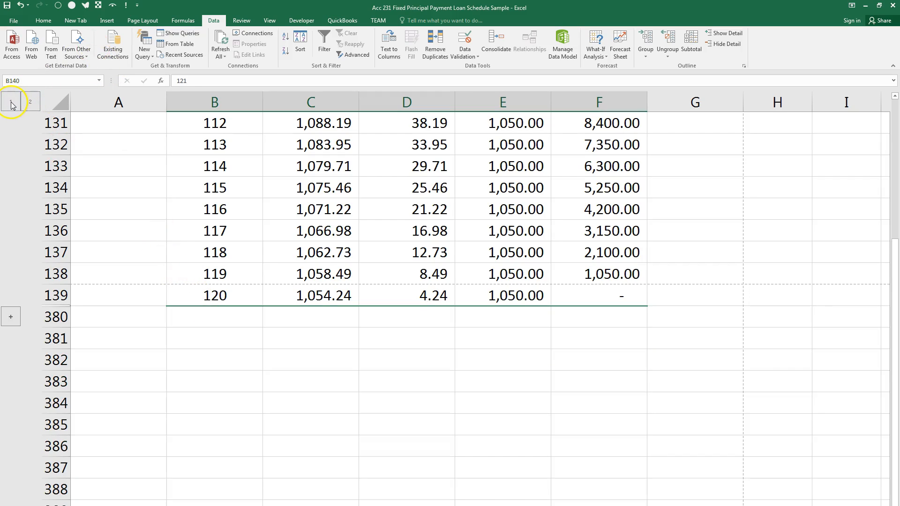
Step: Expand the grouped rows below month 120 and collapse them again
{"action": "left_click", "coordinate": [11, 318]}
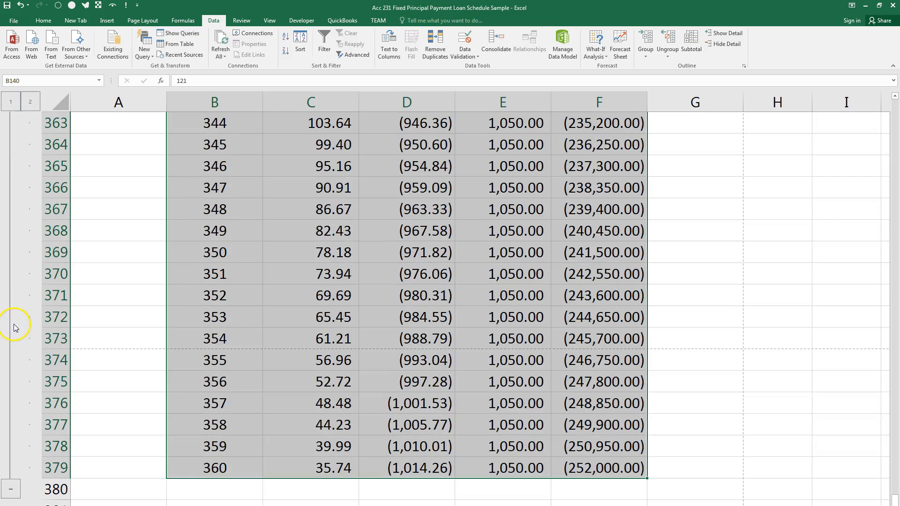
{"action": "left_click", "coordinate": [10, 230]}
{"action": "scroll", "coordinate": [254, 347], "scroll_direction": "up", "scroll_amount": 3}
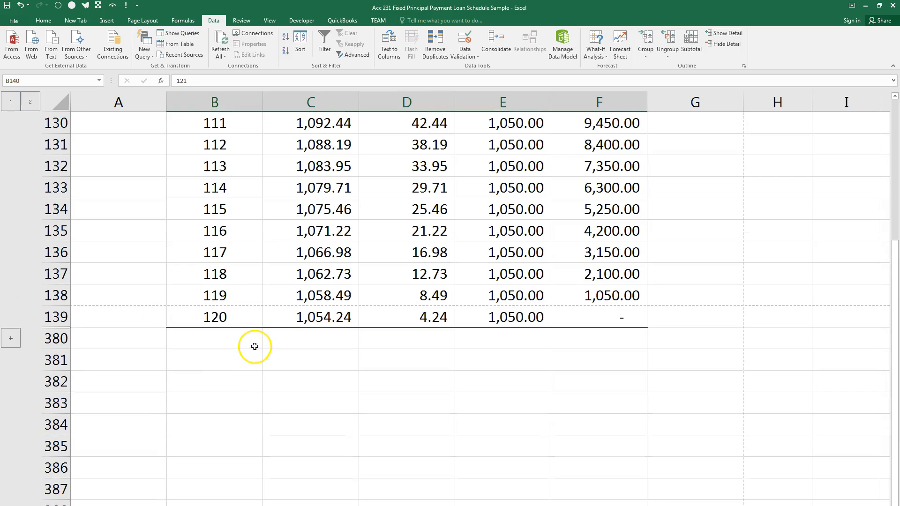
{"action": "scroll", "coordinate": [259, 345], "scroll_direction": "down", "scroll_amount": 1}
{"action": "left_click", "coordinate": [329, 346]}
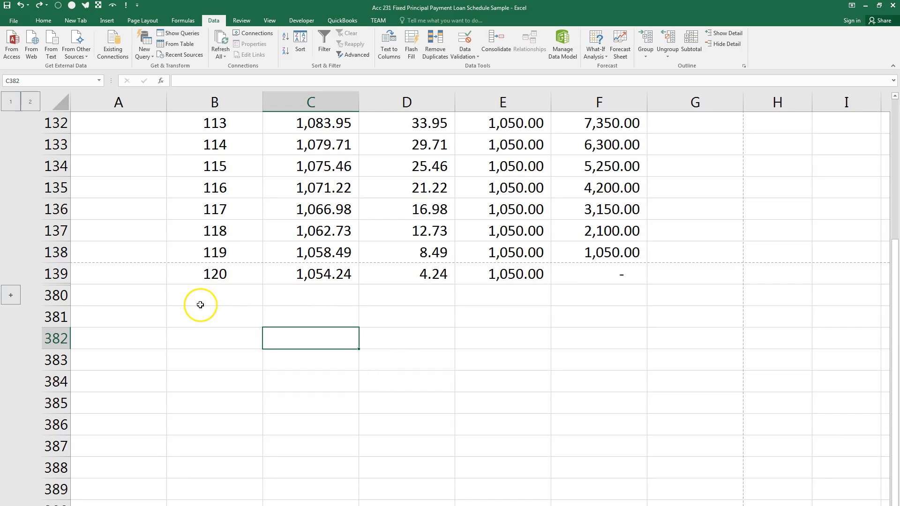
Step: Expand the grouped rows and ungroup them by rows, selecting upward from row 382 in columns B through F
{"action": "left_click", "coordinate": [12, 298]}
{"action": "scroll", "coordinate": [226, 378], "scroll_direction": "up", "scroll_amount": 4}
{"action": "scroll", "coordinate": [226, 379], "scroll_direction": "down", "scroll_amount": 8}
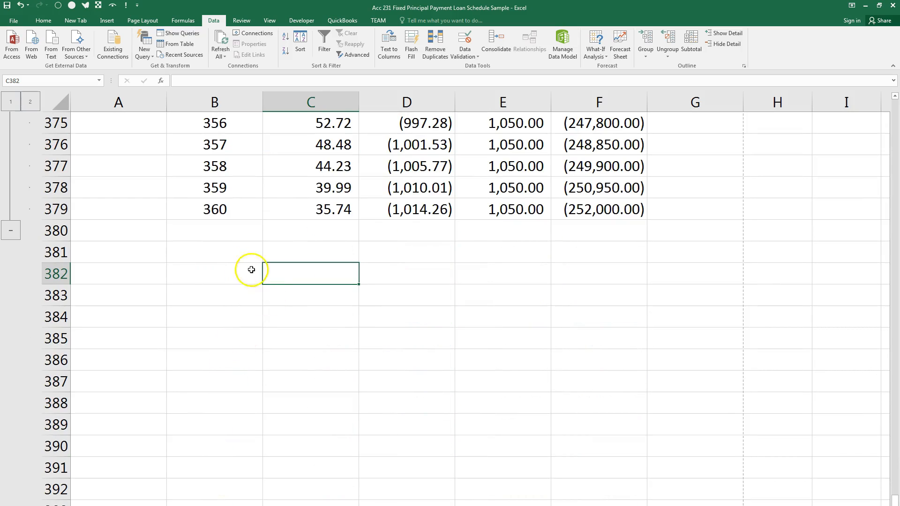
{"action": "left_click_drag", "start_coordinate": [203, 275], "coordinate": [553, 263]}
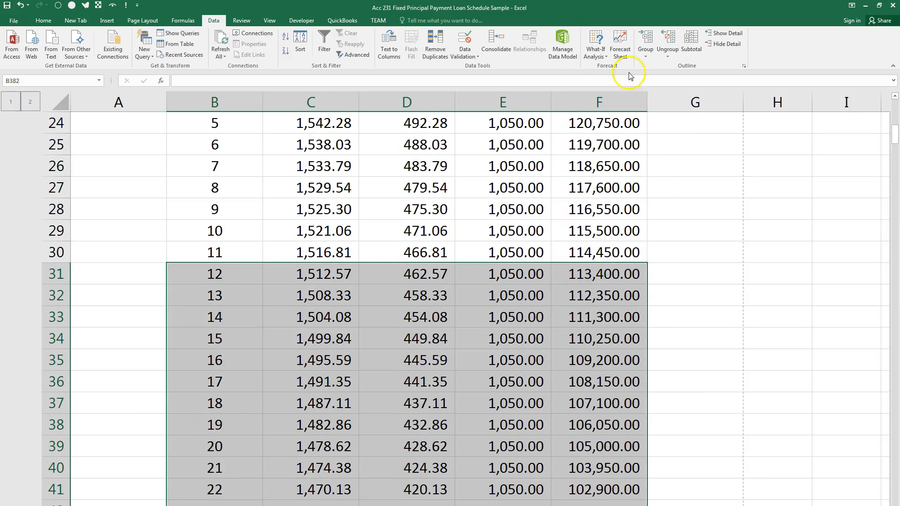
{"action": "left_click", "coordinate": [670, 43]}
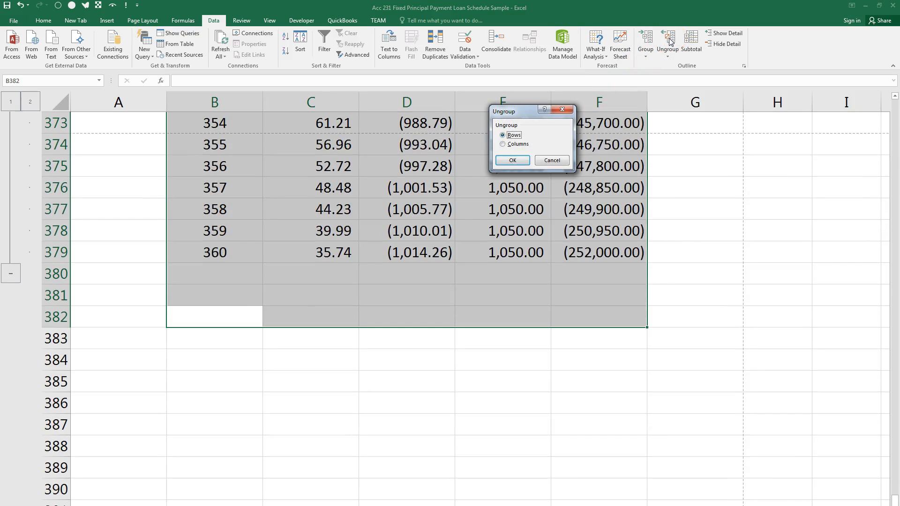
{"action": "left_click", "coordinate": [508, 164]}
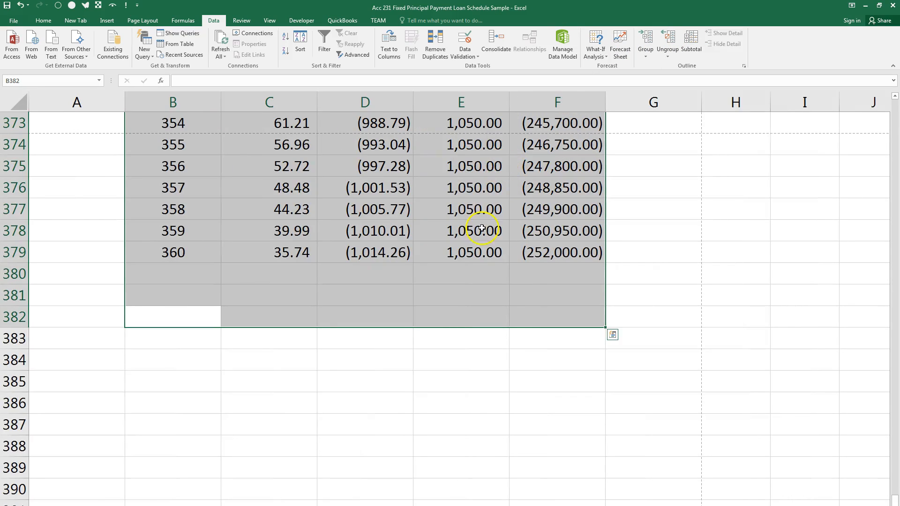
{"action": "left_click", "coordinate": [433, 410]}
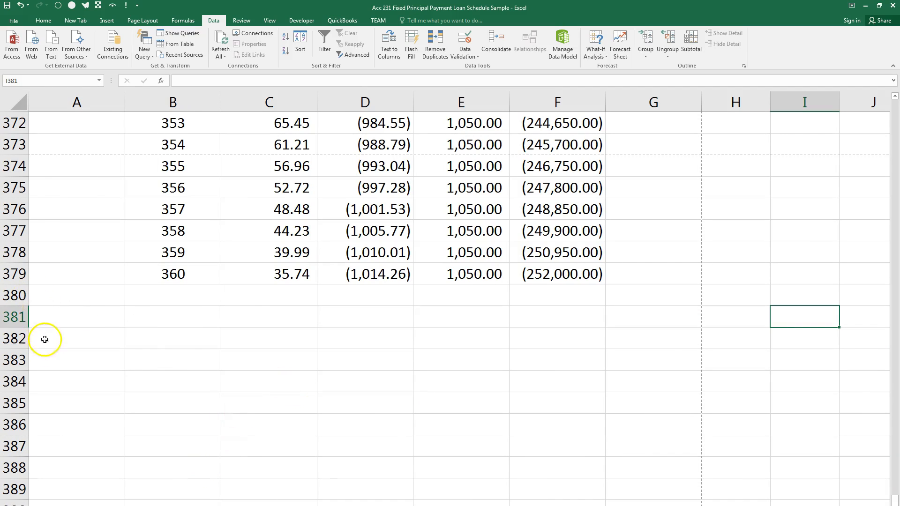
Step: Hide rows 140 through 381 below month 120
{"action": "left_click_drag", "start_coordinate": [14, 318], "coordinate": [3, 252]}
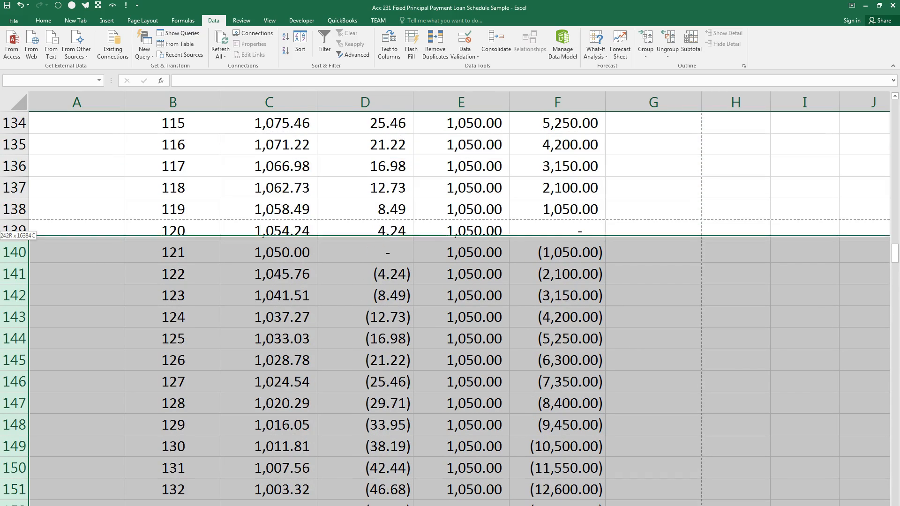
{"action": "right_click", "coordinate": [103, 284]}
{"action": "left_click", "coordinate": [128, 418]}
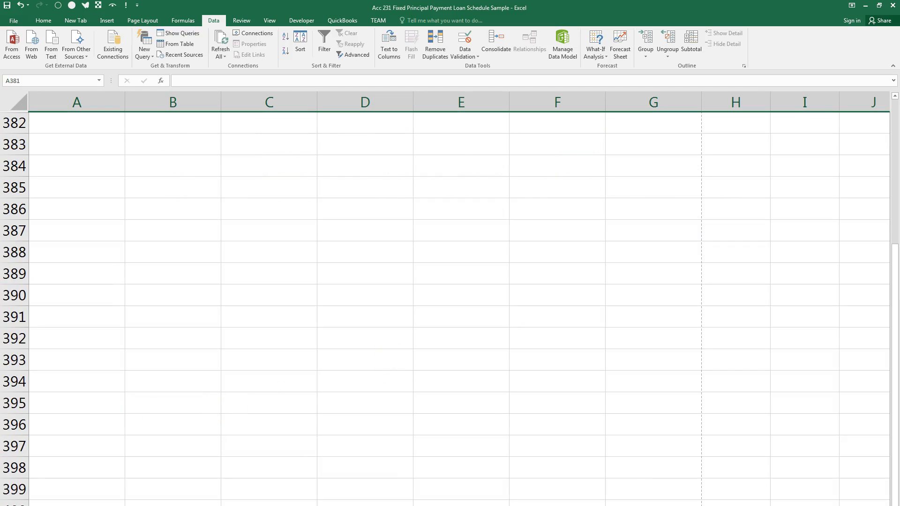
Step: Review the print preview of the loan schedule through its last page and return to the worksheet
{"action": "left_click_drag", "start_coordinate": [893, 252], "coordinate": [894, 127]}
{"action": "left_click", "coordinate": [13, 20]}
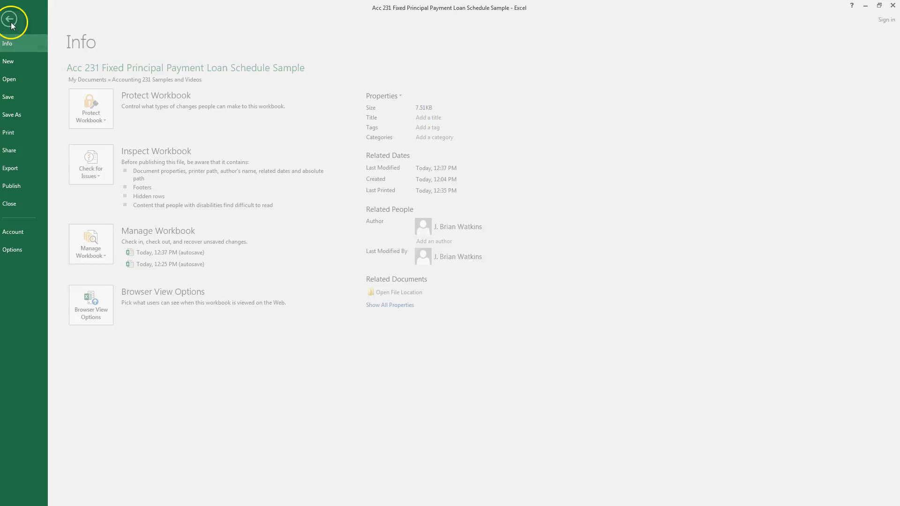
{"action": "left_click", "coordinate": [18, 132]}
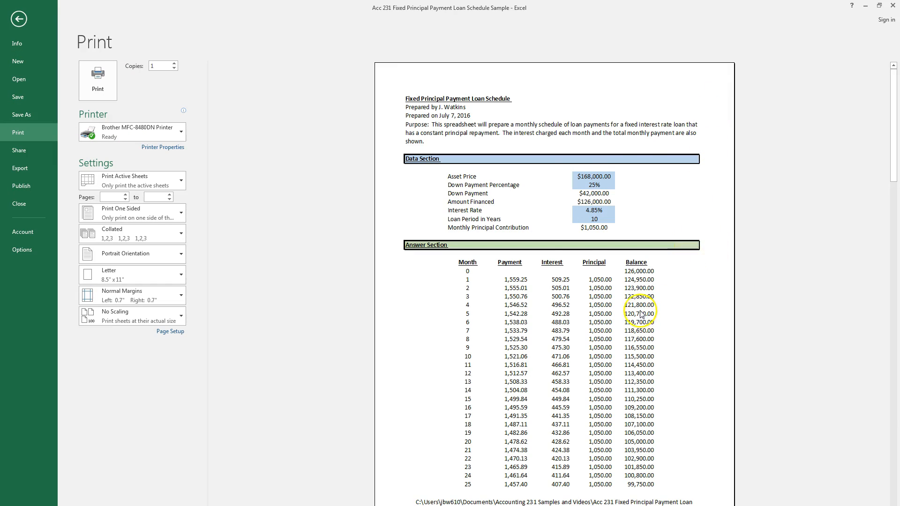
{"action": "scroll", "coordinate": [641, 314], "scroll_direction": "down", "scroll_amount": 2}
{"action": "scroll", "coordinate": [640, 314], "scroll_direction": "down", "scroll_amount": 1}
{"action": "scroll", "coordinate": [640, 314], "scroll_direction": "up", "scroll_amount": 1}
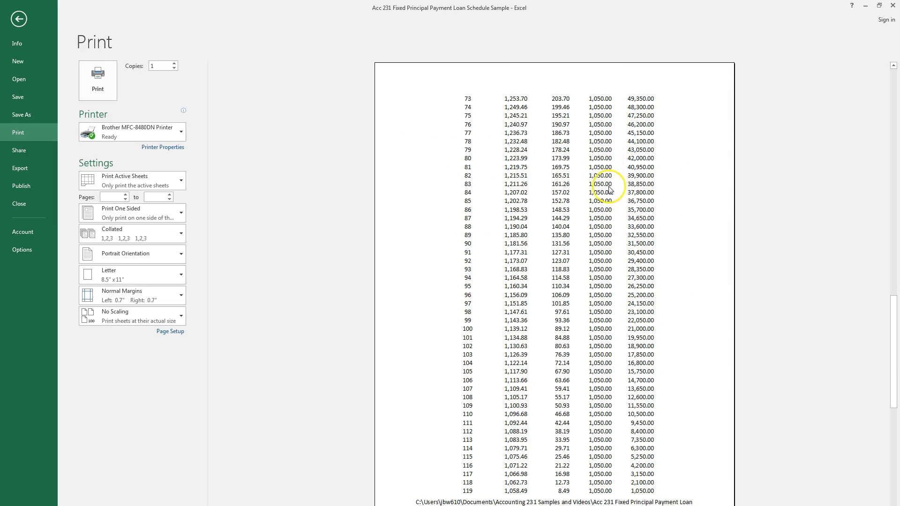
{"action": "scroll", "coordinate": [608, 207], "scroll_direction": "down", "scroll_amount": 1}
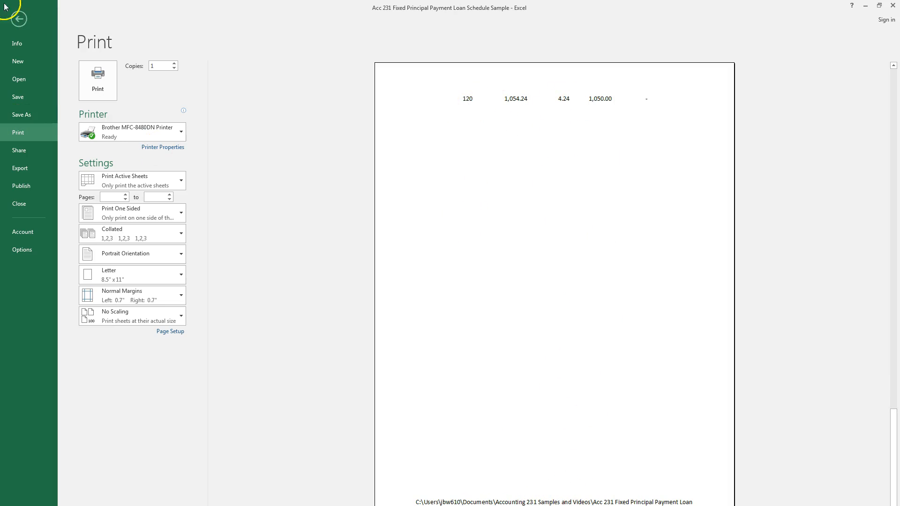
{"action": "left_click", "coordinate": [18, 19]}
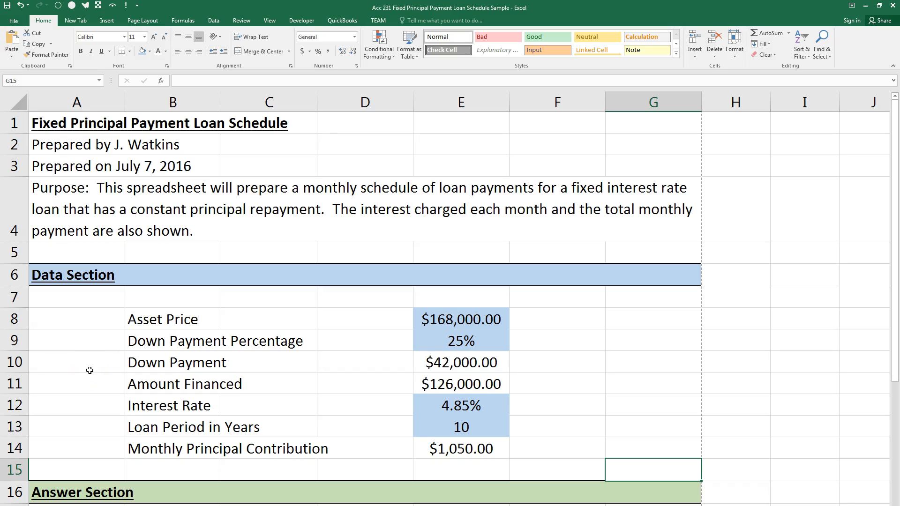
Step: Set the asset price to 10000000 to test the column widths in the data and answer sections
{"action": "left_click", "coordinate": [445, 319]}
{"action": "type", "text": "10"}
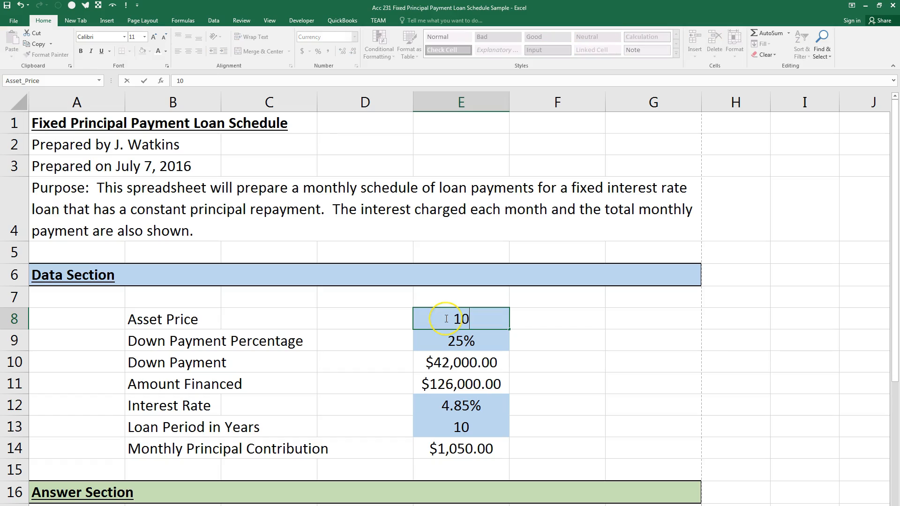
{"action": "type", "text": "000000"}
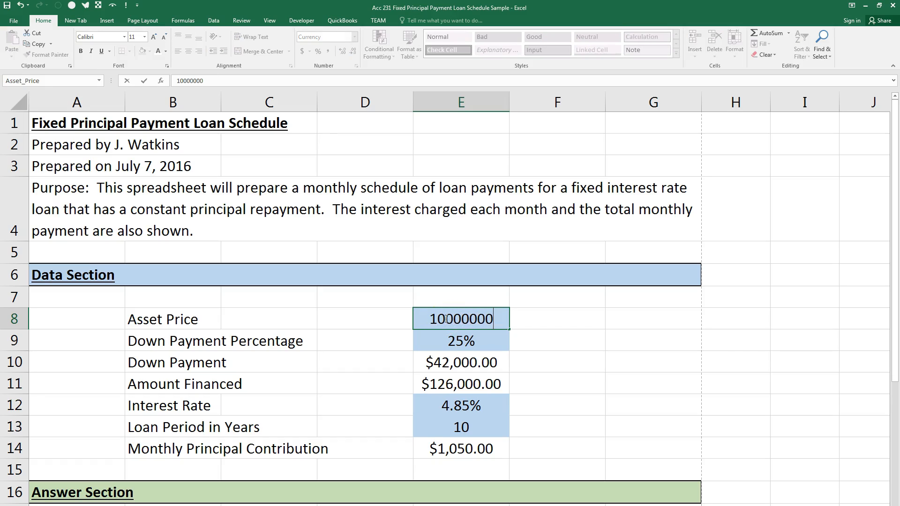
{"action": "key", "text": "Return"}
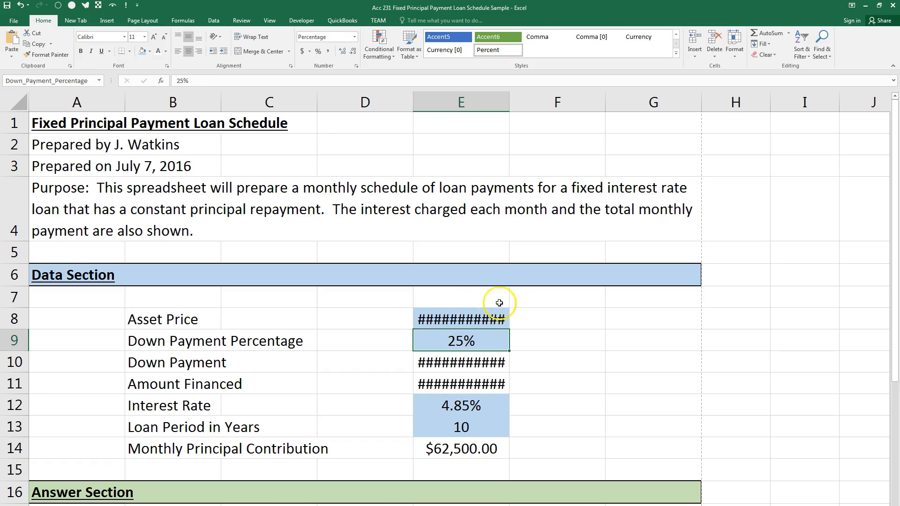
{"action": "scroll", "coordinate": [499, 303], "scroll_direction": "down", "scroll_amount": 3}
{"action": "scroll", "coordinate": [516, 282], "scroll_direction": "up", "scroll_amount": 2}
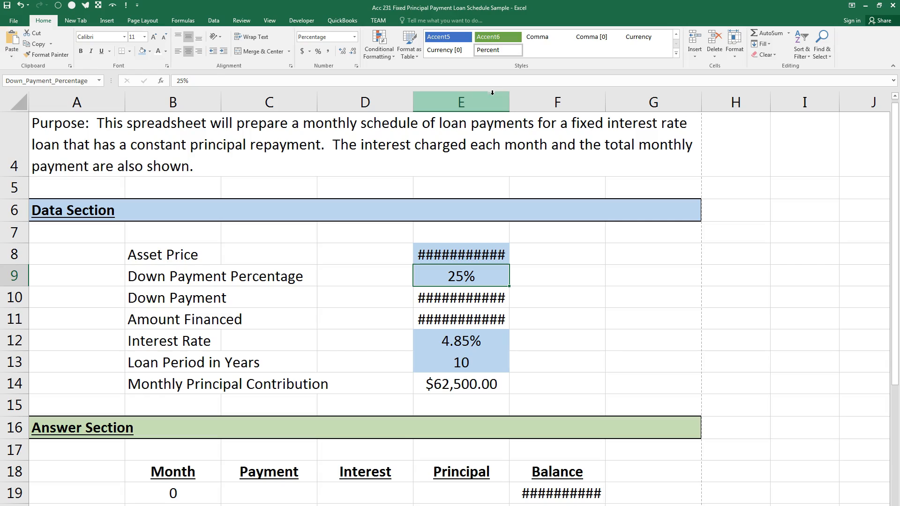
Step: Widen columns E and F enough for eight-digit dollar amounts, and narrow column A to keep the schedule within the page width
{"action": "left_click_drag", "start_coordinate": [509, 104], "coordinate": [525, 101]}
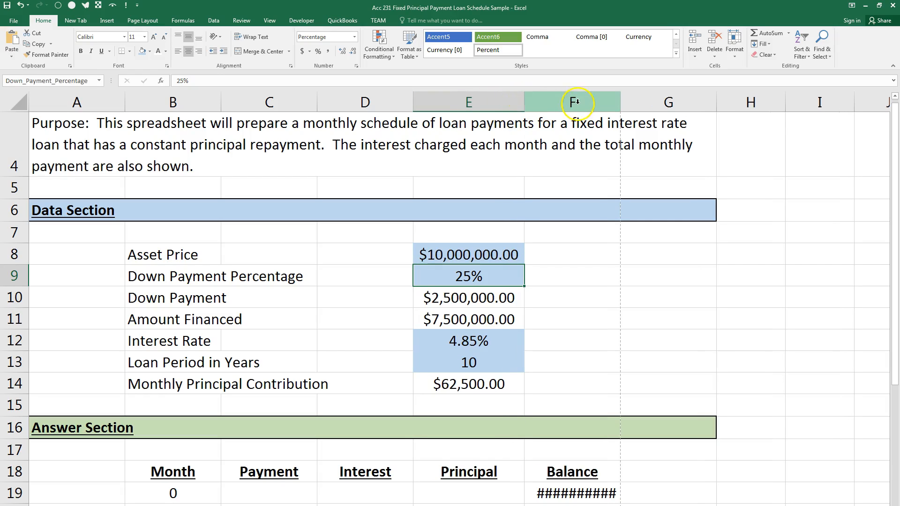
{"action": "left_click_drag", "start_coordinate": [620, 102], "coordinate": [635, 101]}
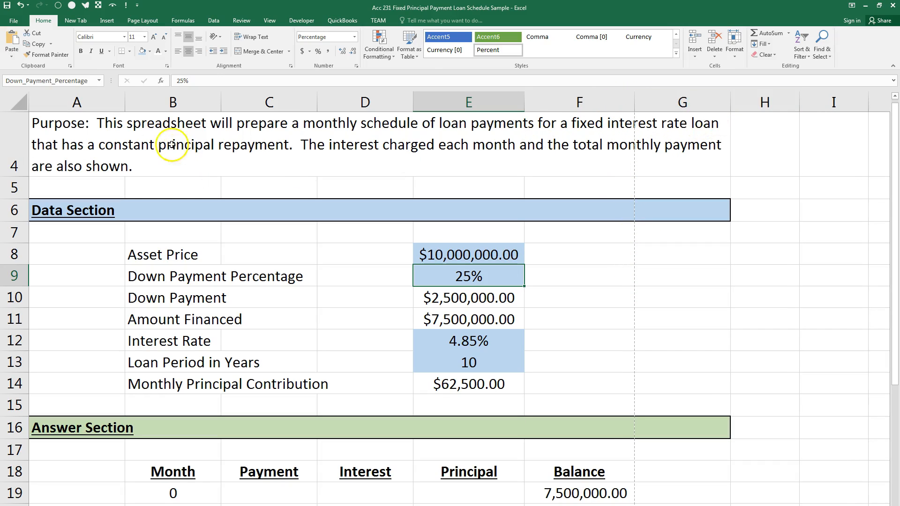
{"action": "left_click_drag", "start_coordinate": [125, 105], "coordinate": [106, 100]}
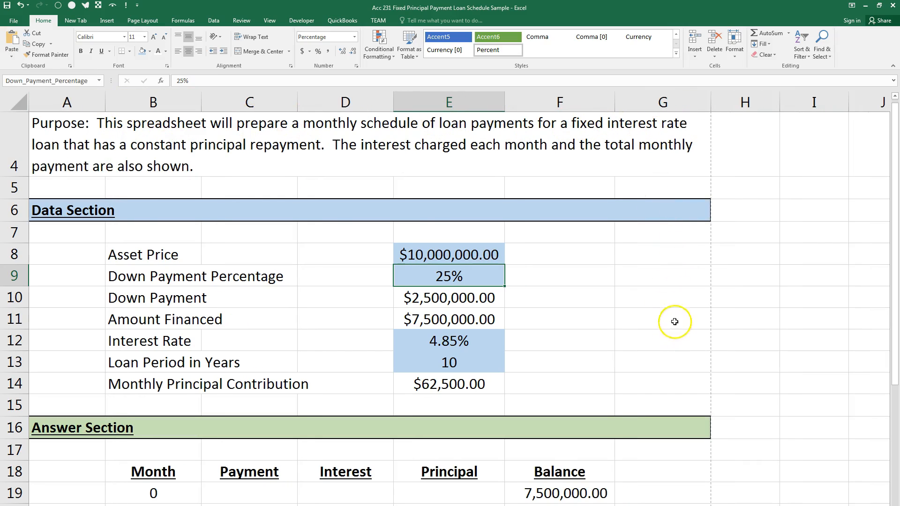
Step: Set the asset price in the data section to 168000
{"action": "left_click", "coordinate": [437, 256]}
{"action": "type", "text": "1"}
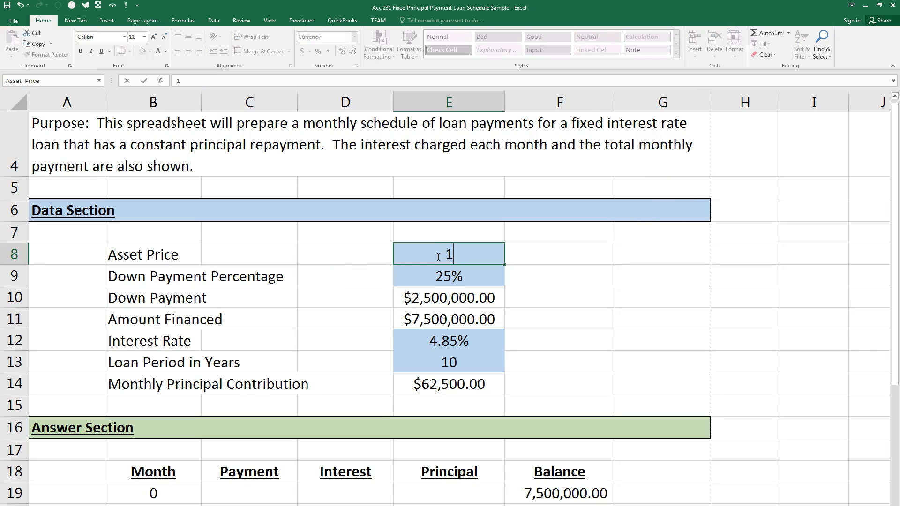
{"action": "type", "text": "680000"}
{"action": "key", "text": "BackSpace"}
{"action": "key", "text": "Return"}
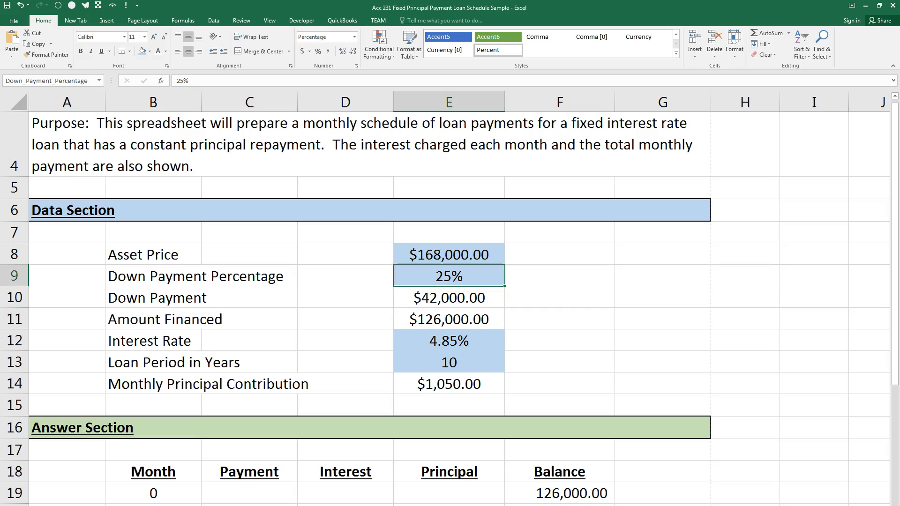
Step: Bring up the Word test document to read the extra credit spin button requirement, and move it back off the worksheet
{"action": "left_click_drag", "start_coordinate": [899, 13], "coordinate": [576, 13]}
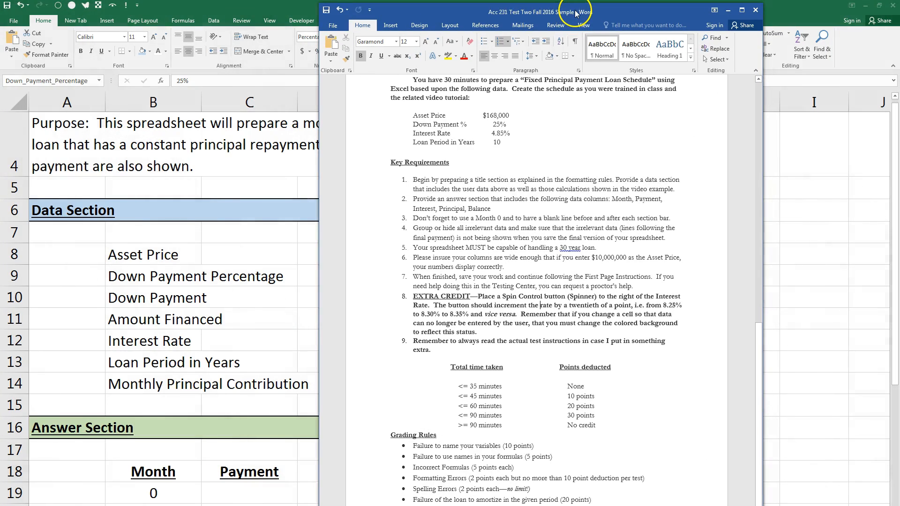
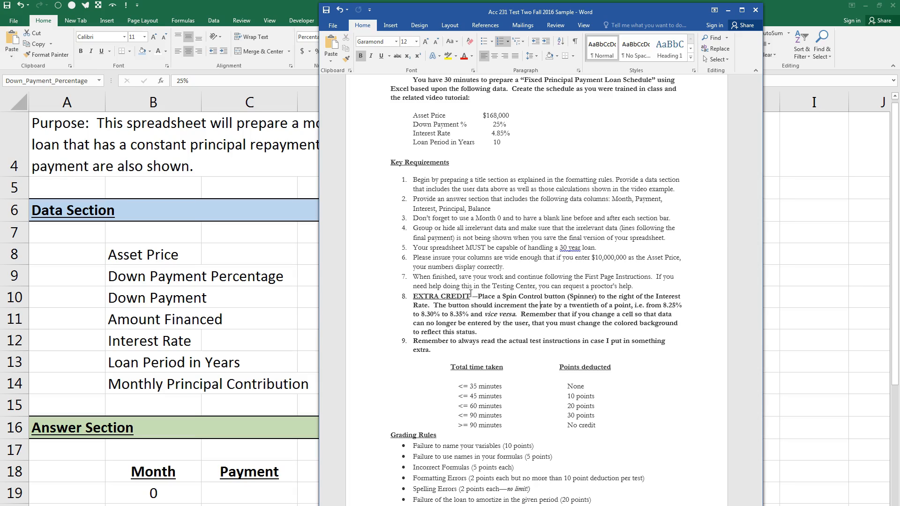
{"action": "left_click_drag", "start_coordinate": [509, 10], "coordinate": [899, 8]}
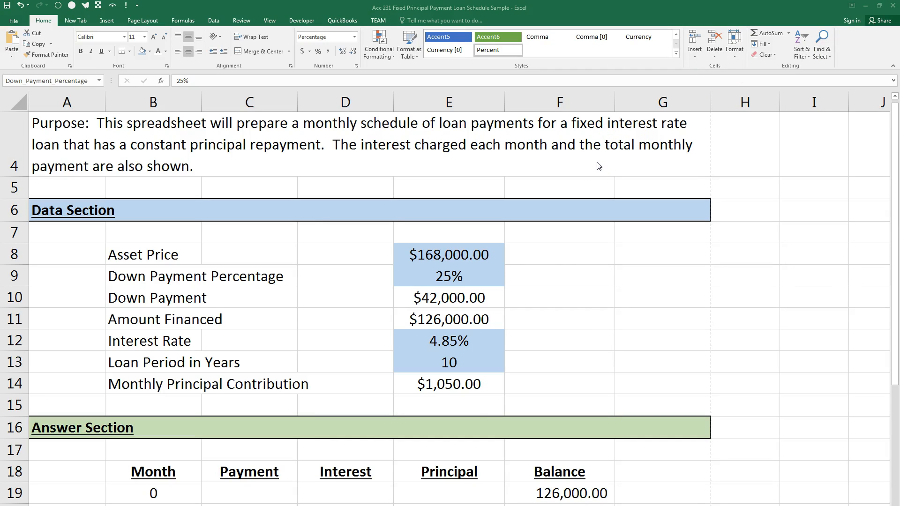
Step: Set the height of rows 8 through 14 to 25 and middle-align their contents vertically
{"action": "left_click", "coordinate": [14, 256]}
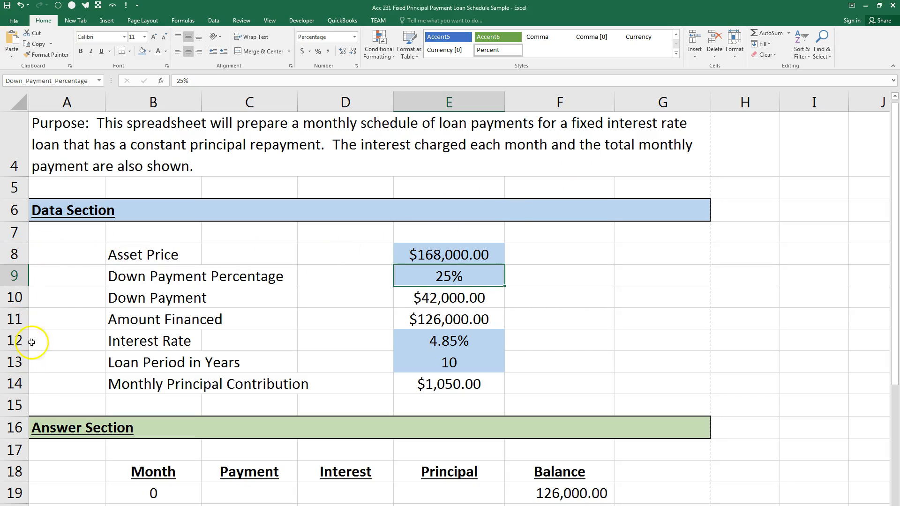
{"action": "left_click_drag", "start_coordinate": [19, 260], "coordinate": [9, 390]}
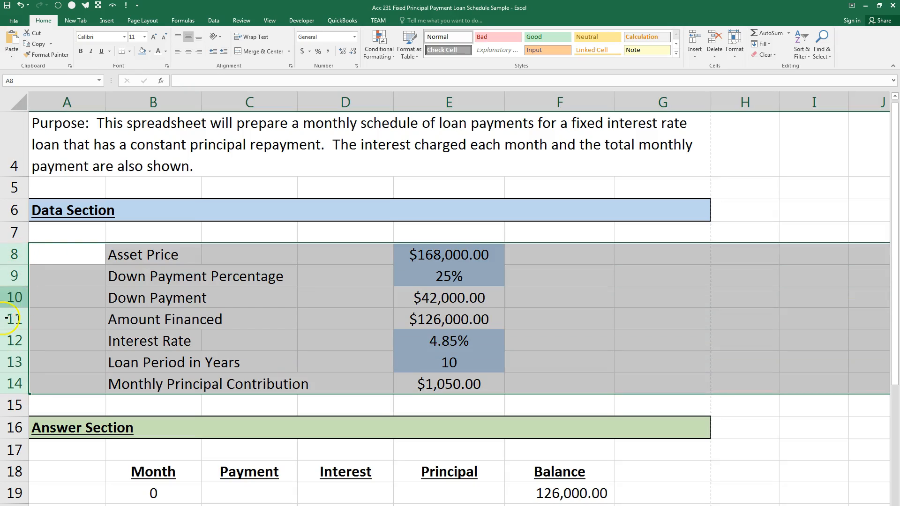
{"action": "right_click", "coordinate": [73, 287]}
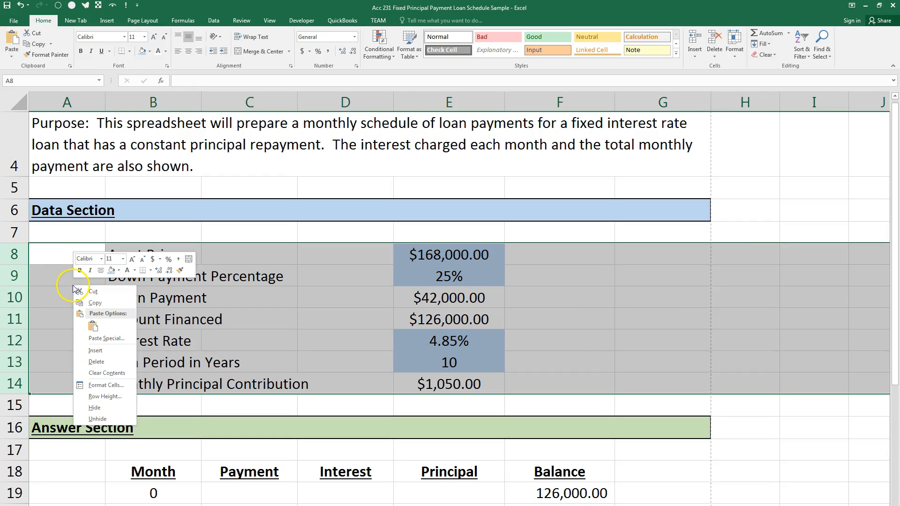
{"action": "left_click", "coordinate": [105, 397]}
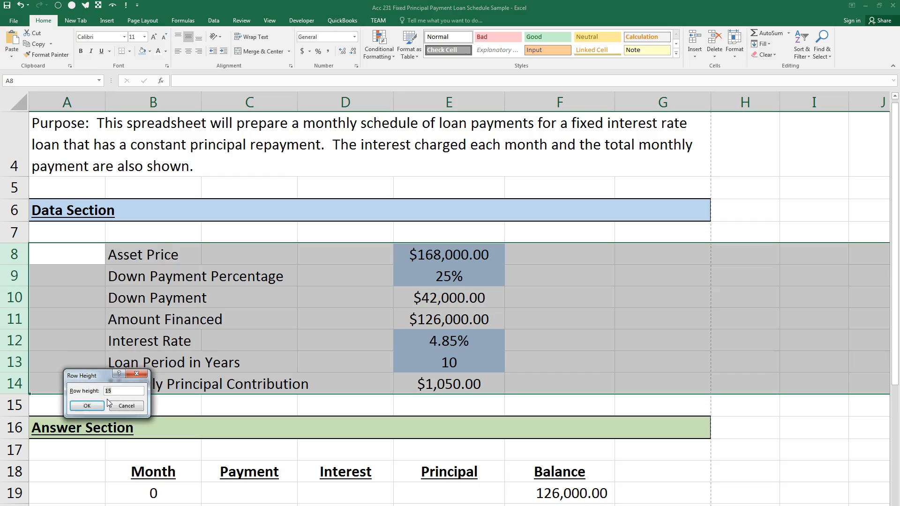
{"action": "type", "text": "25"}
{"action": "left_click", "coordinate": [86, 406]}
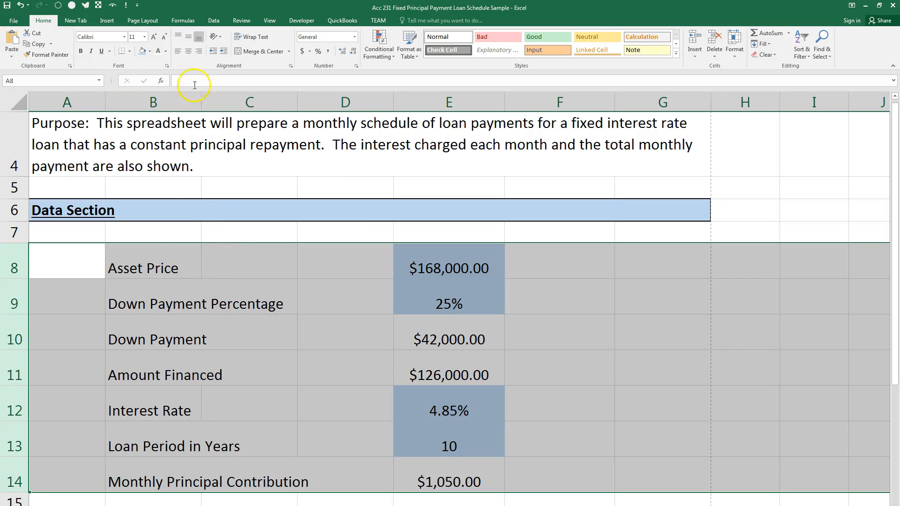
{"action": "left_click", "coordinate": [188, 37]}
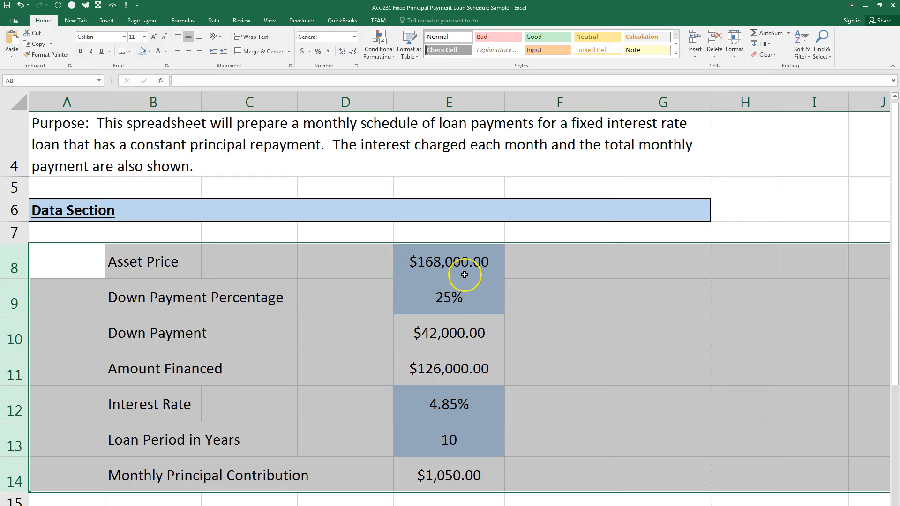
{"action": "left_click", "coordinate": [536, 280]}
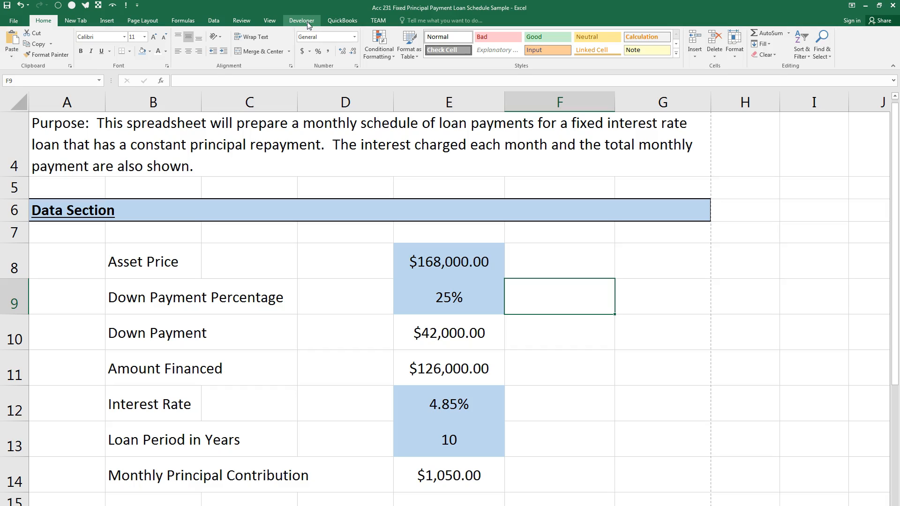
Step: Check in the ribbon customization options that the Developer tab is enabled
{"action": "left_click", "coordinate": [20, 19]}
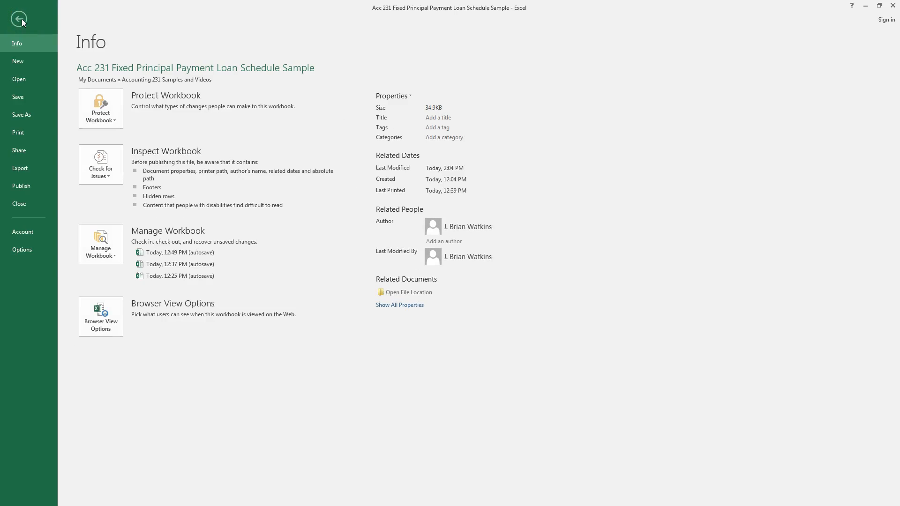
{"action": "left_click", "coordinate": [25, 249]}
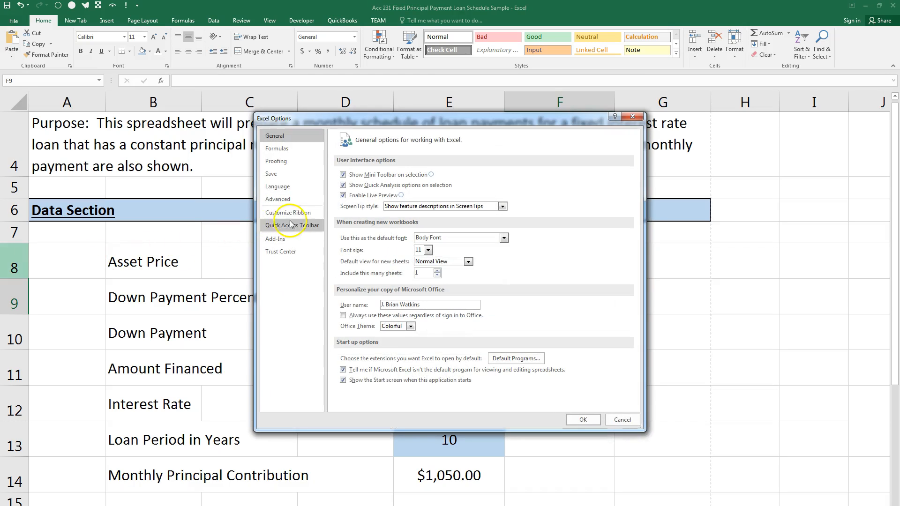
{"action": "left_click", "coordinate": [288, 213]}
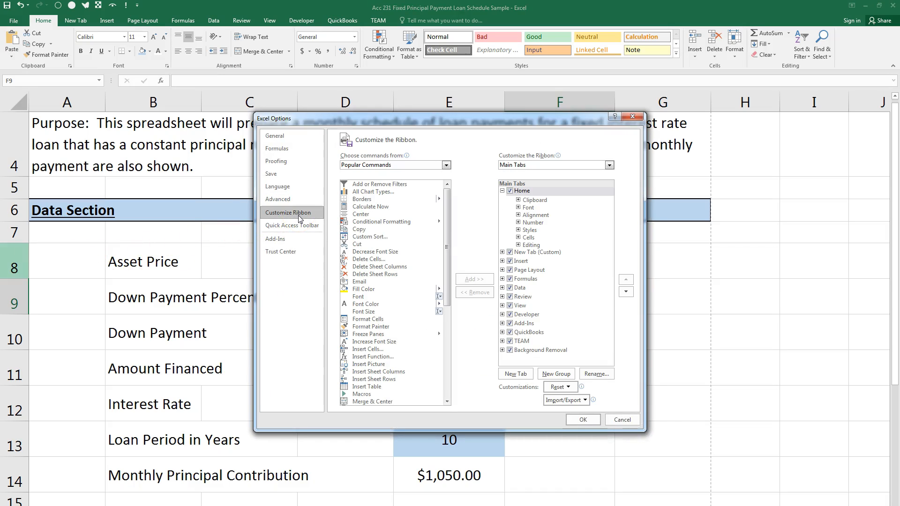
{"action": "left_click", "coordinate": [520, 316]}
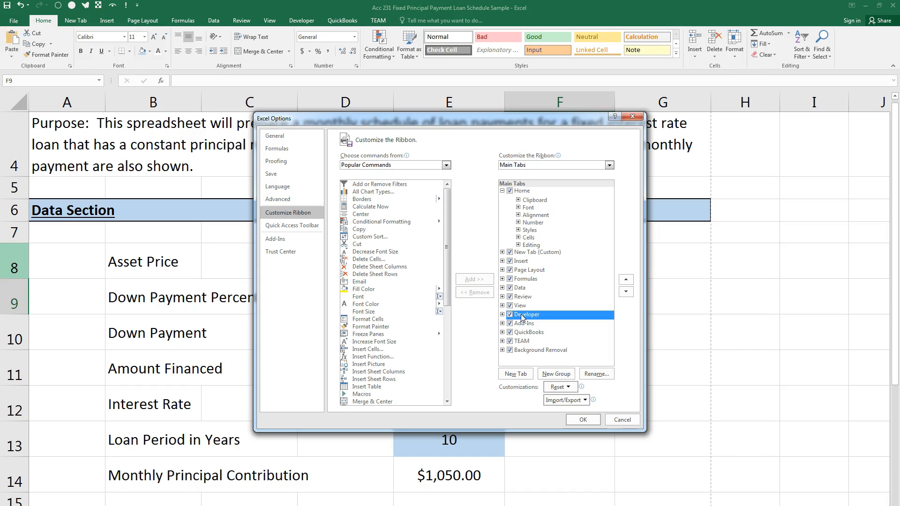
{"action": "left_click", "coordinate": [583, 420]}
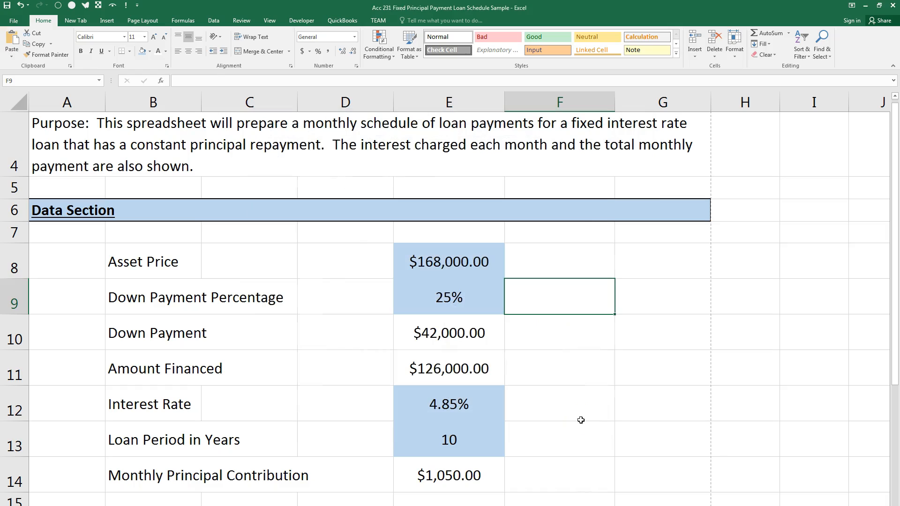
Step: Insert a Spin Button form control in cell F12 beside the interest rate, sized to roughly the row's height and half the column's width
{"action": "left_click", "coordinate": [302, 21]}
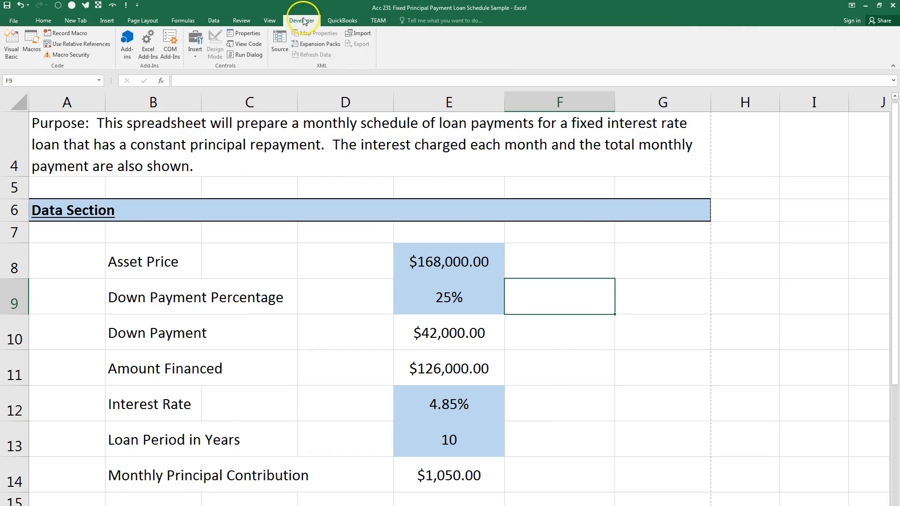
{"action": "left_click", "coordinate": [199, 50]}
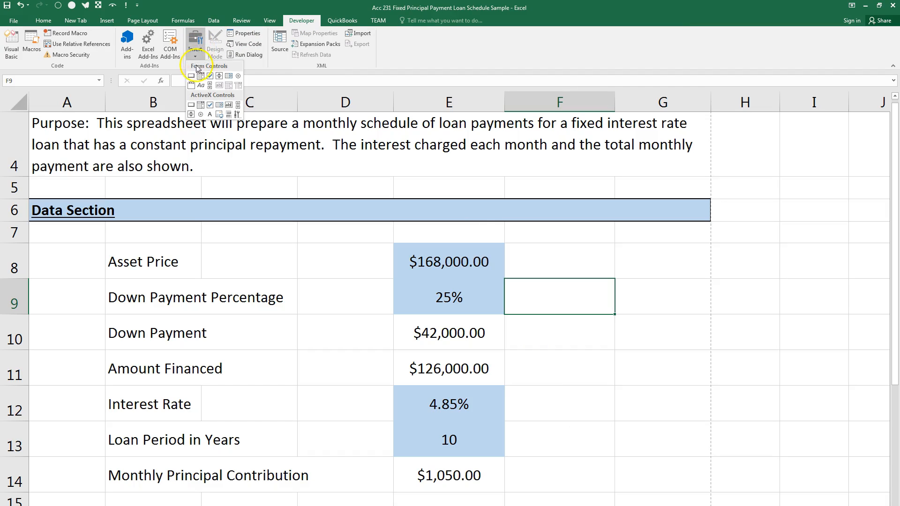
{"action": "left_click", "coordinate": [220, 79]}
{"action": "left_click", "coordinate": [219, 76]}
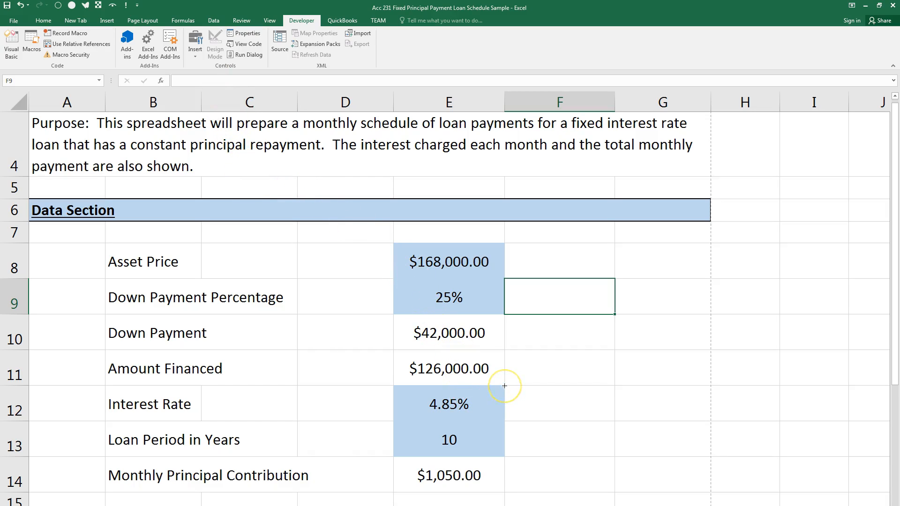
{"action": "left_click_drag", "start_coordinate": [504, 386], "coordinate": [560, 423]}
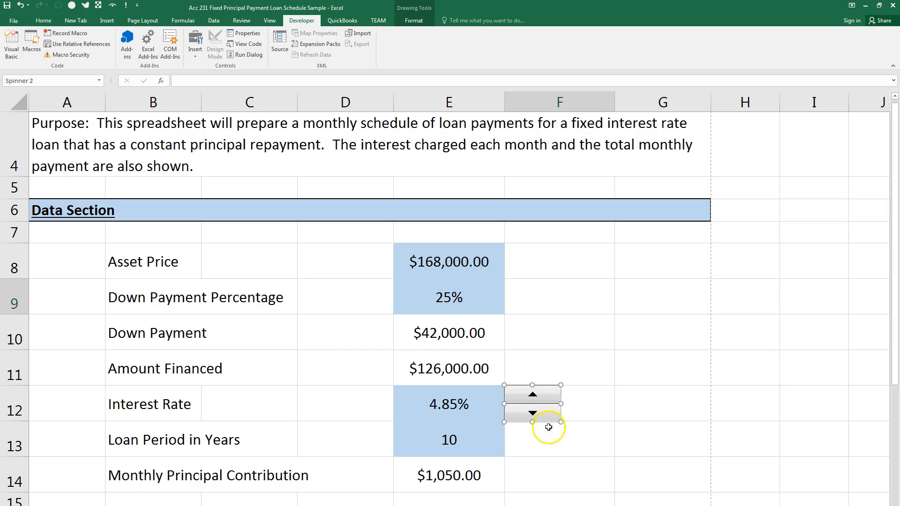
{"action": "mouse_move", "coordinate": [561, 385]}
{"action": "left_mouse_down"}
{"action": "mouse_move", "coordinate": [611, 314]}
{"action": "mouse_move", "coordinate": [835, 171]}
{"action": "mouse_move", "coordinate": [689, 322]}
{"action": "mouse_move", "coordinate": [563, 385]}
{"action": "left_mouse_up"}
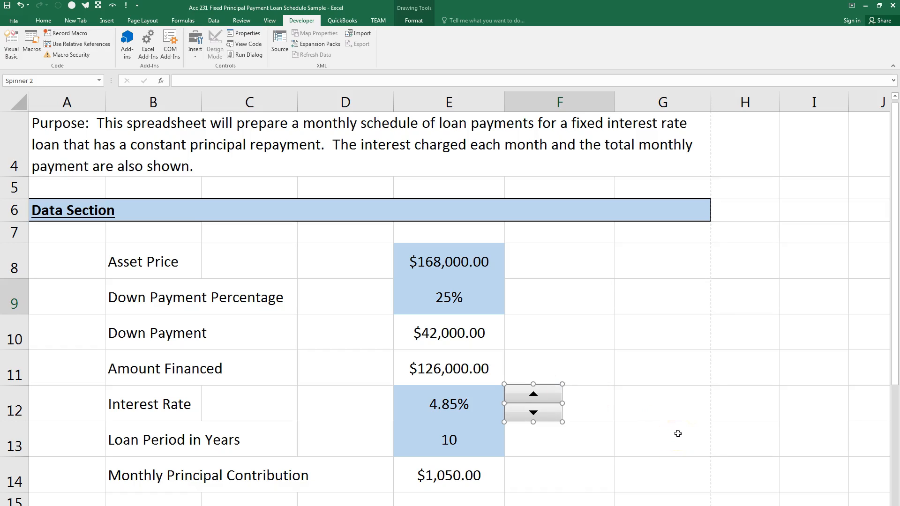
{"action": "left_click", "coordinate": [575, 464]}
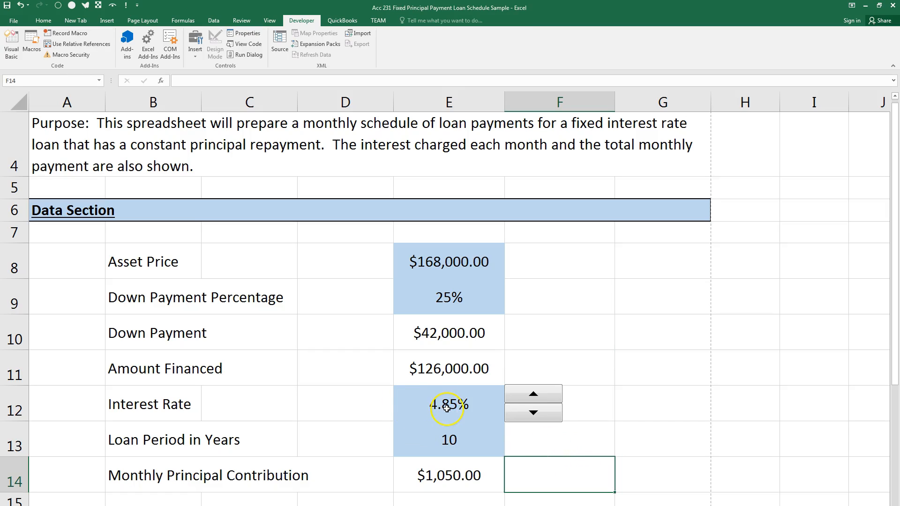
Step: Name cell F12, partly behind the spin button, as spinner
{"action": "left_click", "coordinate": [606, 409]}
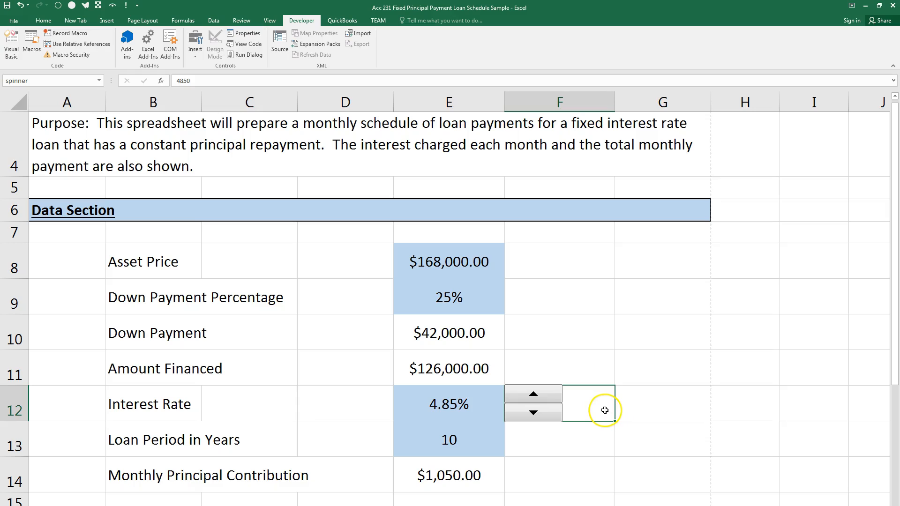
{"action": "left_click", "coordinate": [34, 80]}
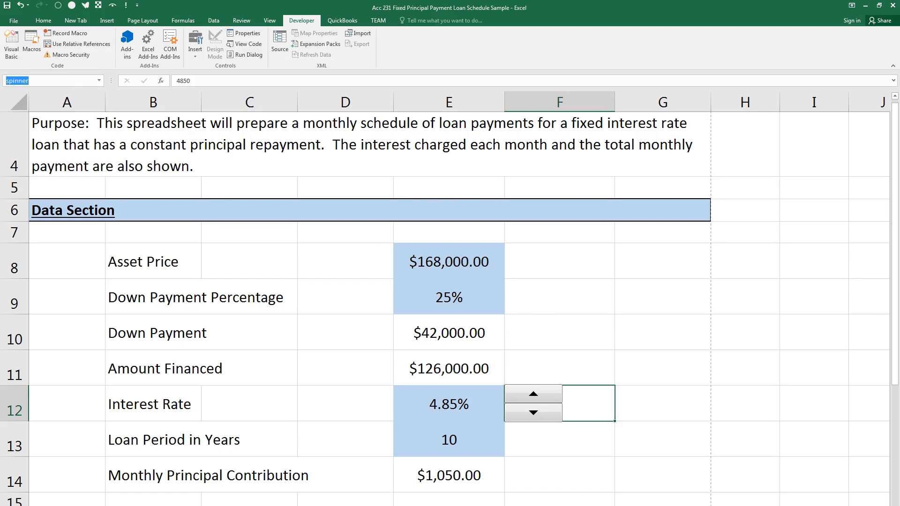
{"action": "type", "text": "s"}
Step: Replace the interest rate in E12 with the formula =spinner/100000
{"action": "left_click", "coordinate": [471, 405]}
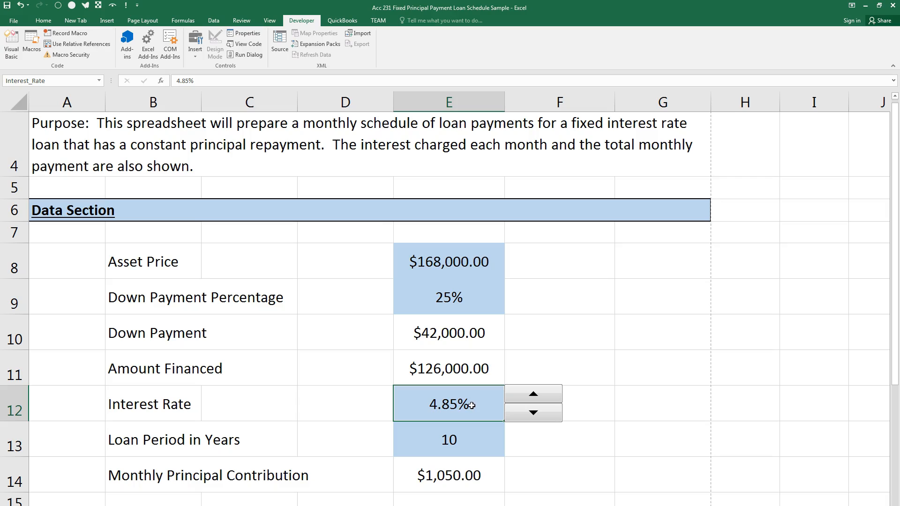
{"action": "left_click_drag", "start_coordinate": [194, 80], "coordinate": [156, 75]}
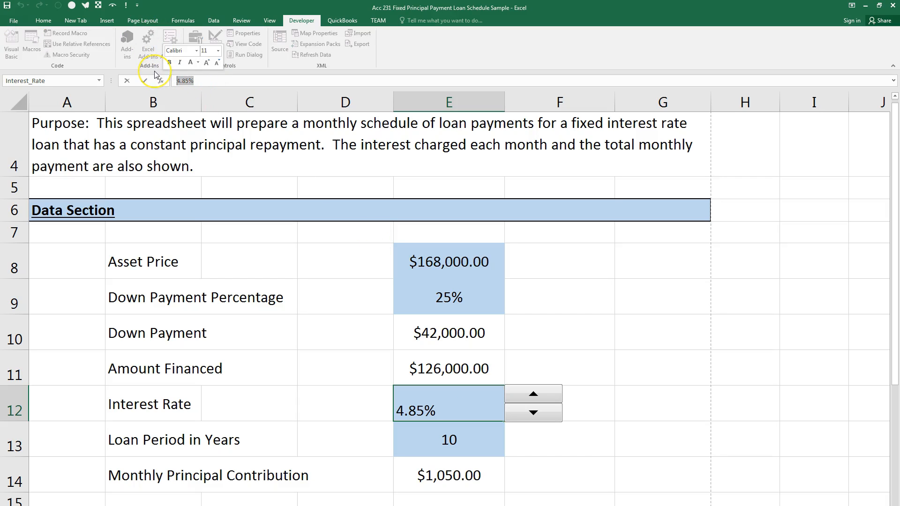
{"action": "type", "text": "=spin"}
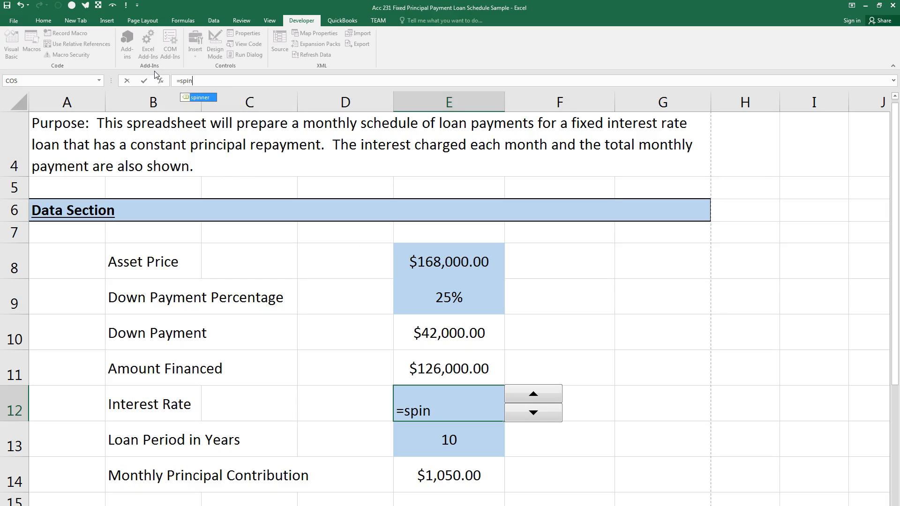
{"action": "type", "text": "ner/100000"}
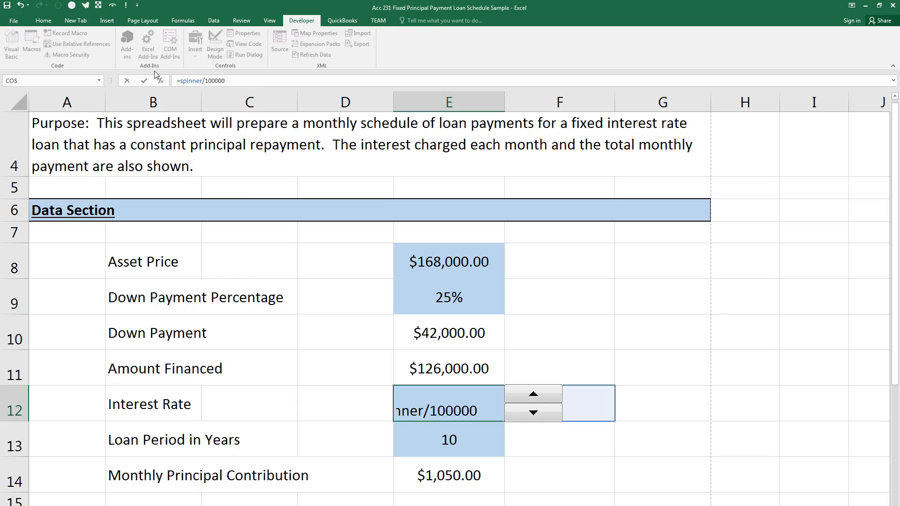
{"action": "key", "text": "Return"}
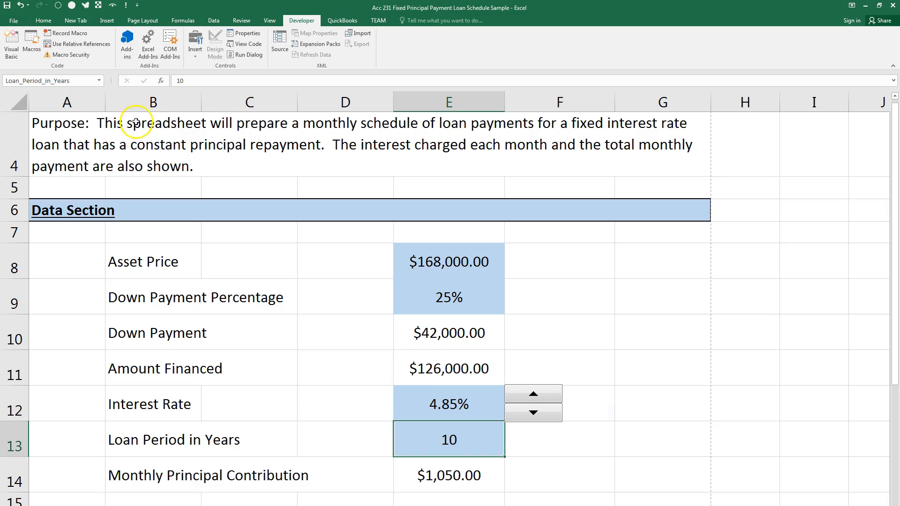
Step: Remove the blue fill from the interest rate cell E12
{"action": "left_click", "coordinate": [414, 388]}
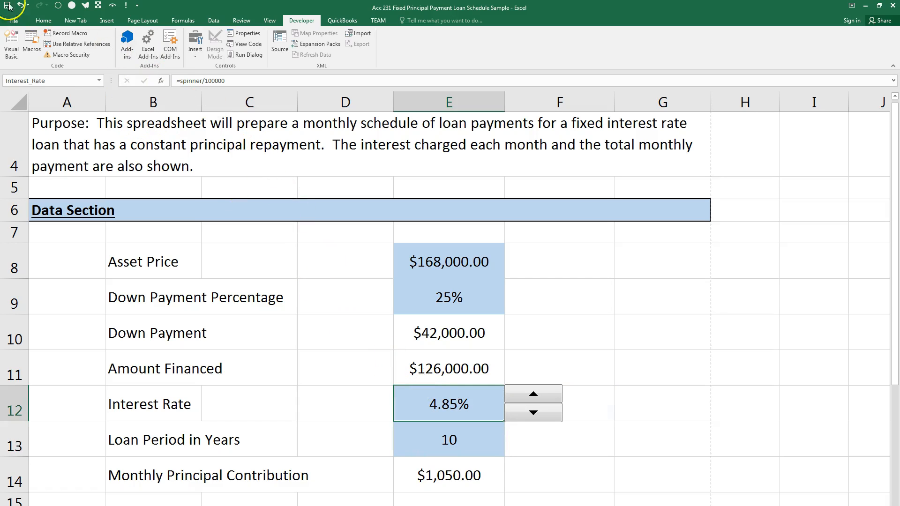
{"action": "left_click", "coordinate": [44, 23]}
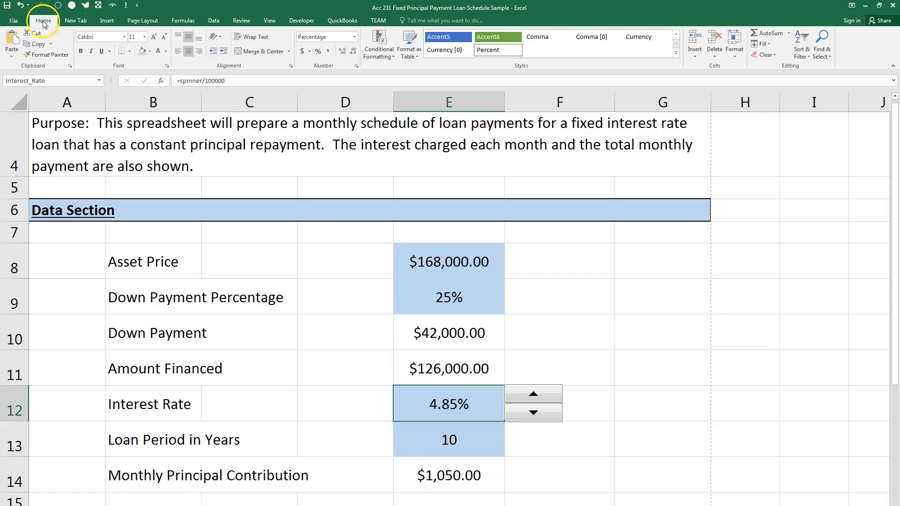
{"action": "left_click", "coordinate": [150, 52]}
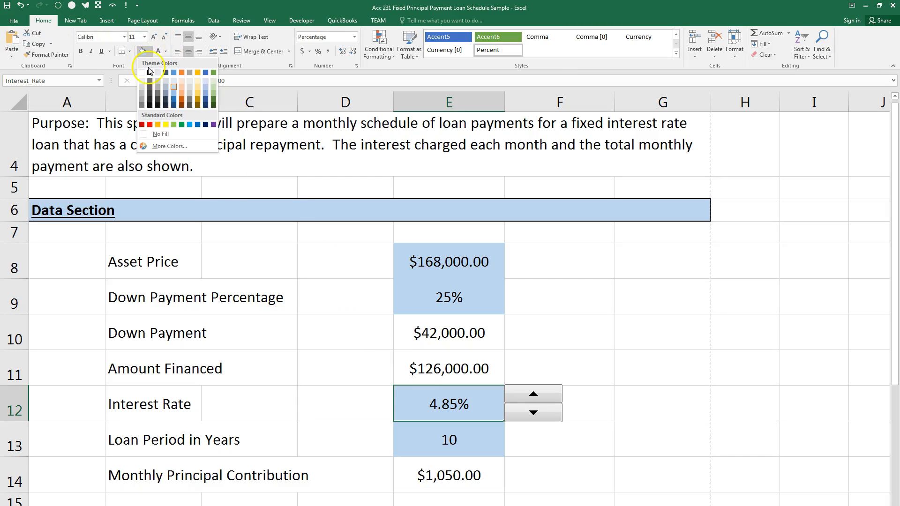
{"action": "left_click", "coordinate": [157, 139]}
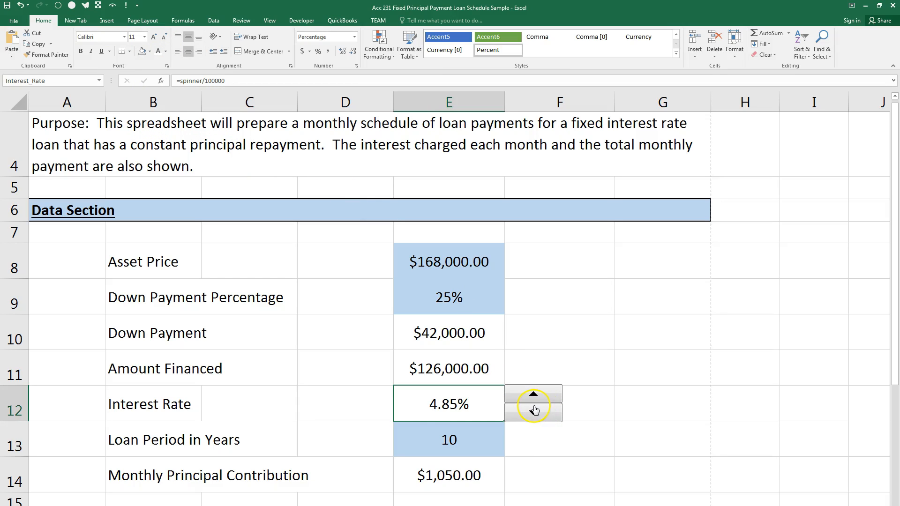
Step: Link the spin button to cell $F$12 in its Format Control settings
{"action": "right_click", "coordinate": [534, 410]}
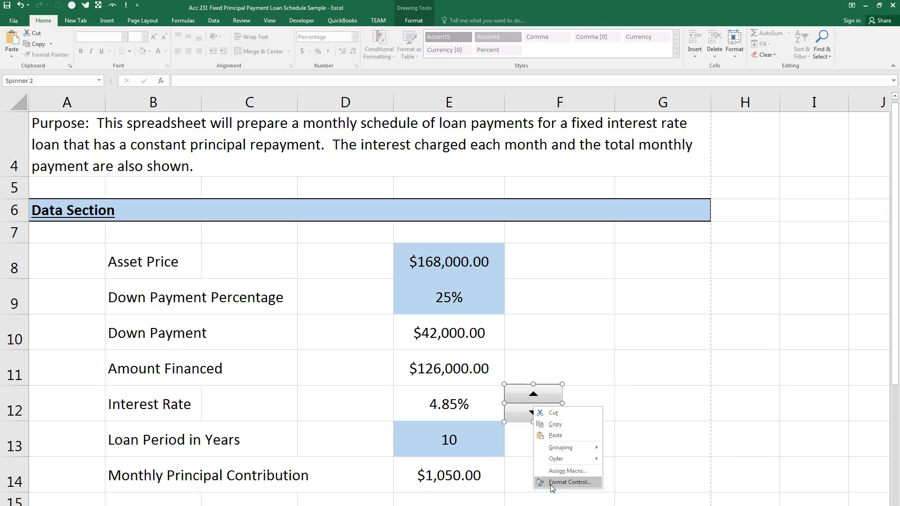
{"action": "left_click", "coordinate": [542, 287]}
{"action": "left_click", "coordinate": [542, 353]}
{"action": "right_click", "coordinate": [527, 422]}
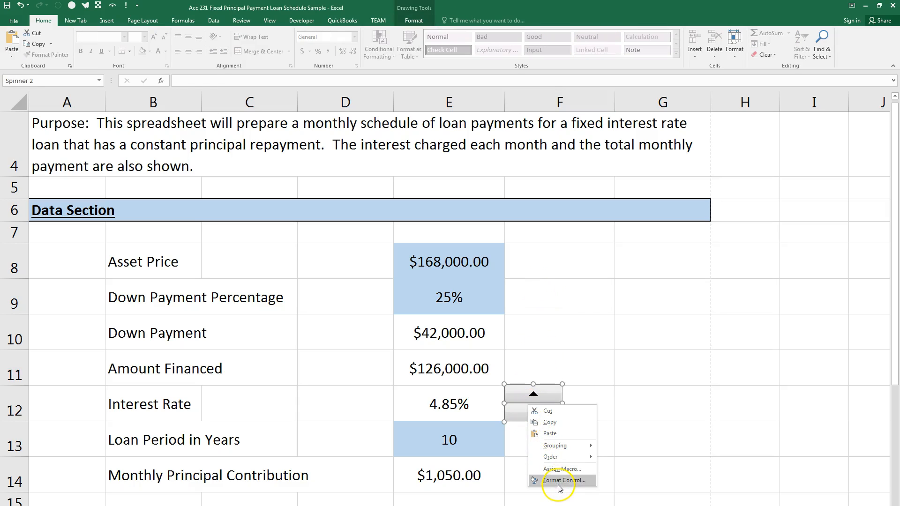
{"action": "left_click", "coordinate": [561, 482]}
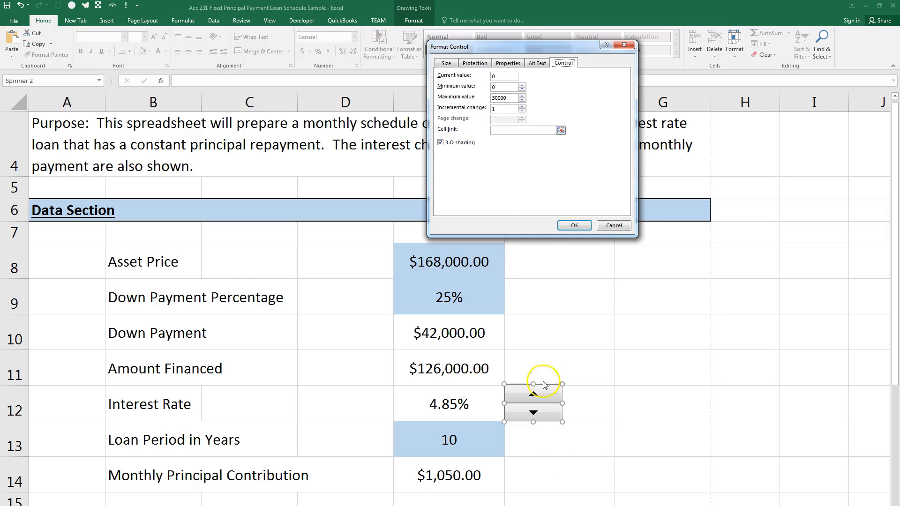
{"action": "left_click", "coordinate": [561, 131]}
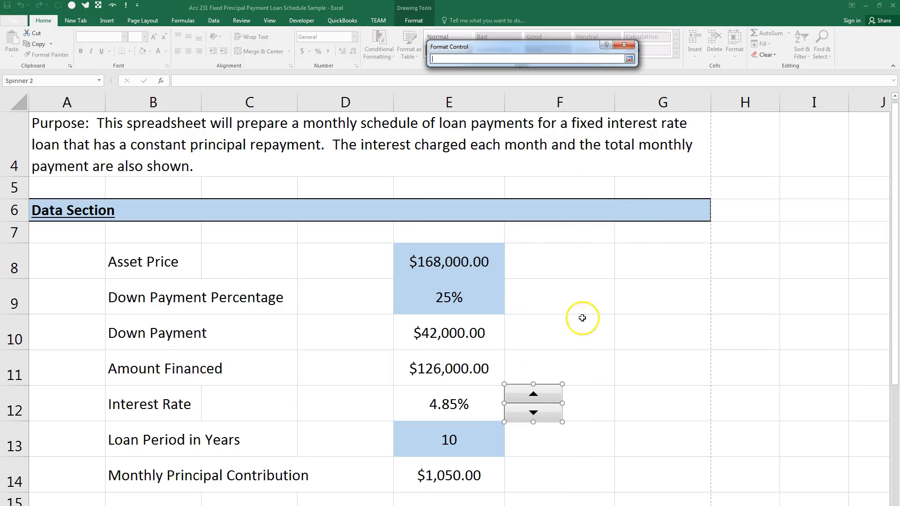
{"action": "left_click", "coordinate": [592, 413]}
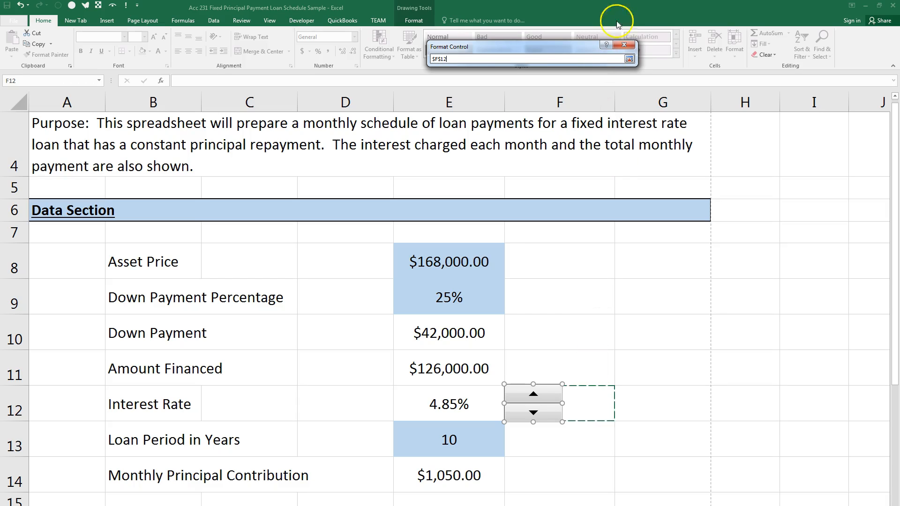
{"action": "left_click", "coordinate": [629, 59]}
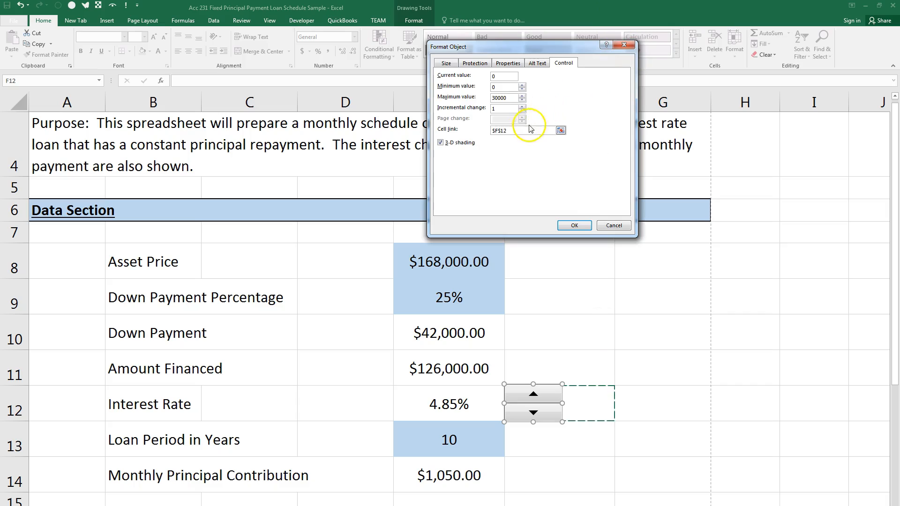
{"action": "left_click", "coordinate": [511, 131]}
Step: Set the spin button's incremental change to 50 and apply the control settings
{"action": "left_click_drag", "start_coordinate": [505, 109], "coordinate": [474, 111]}
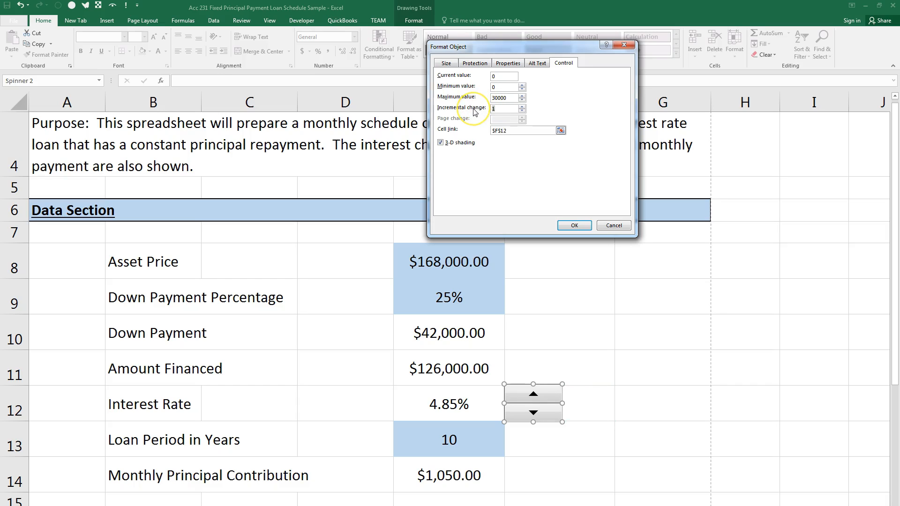
{"action": "type", "text": "50"}
{"action": "left_click", "coordinate": [499, 132]}
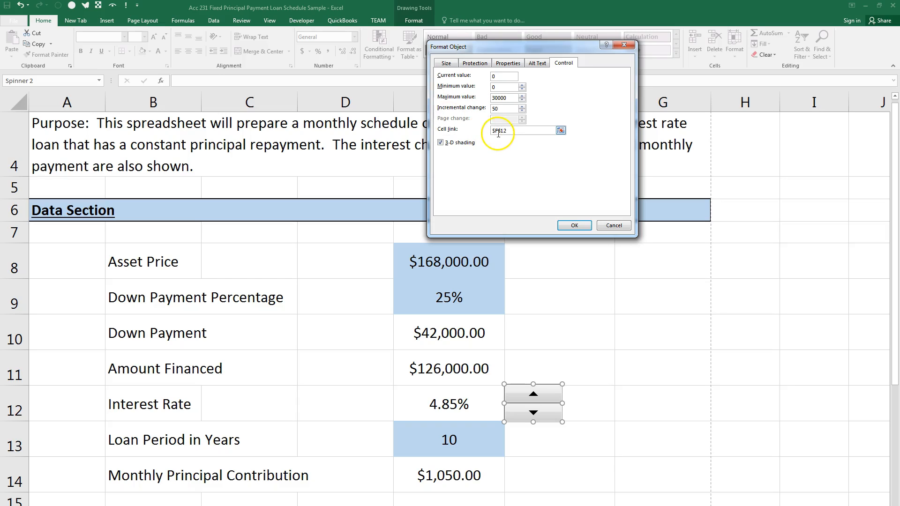
{"action": "left_click", "coordinate": [567, 226]}
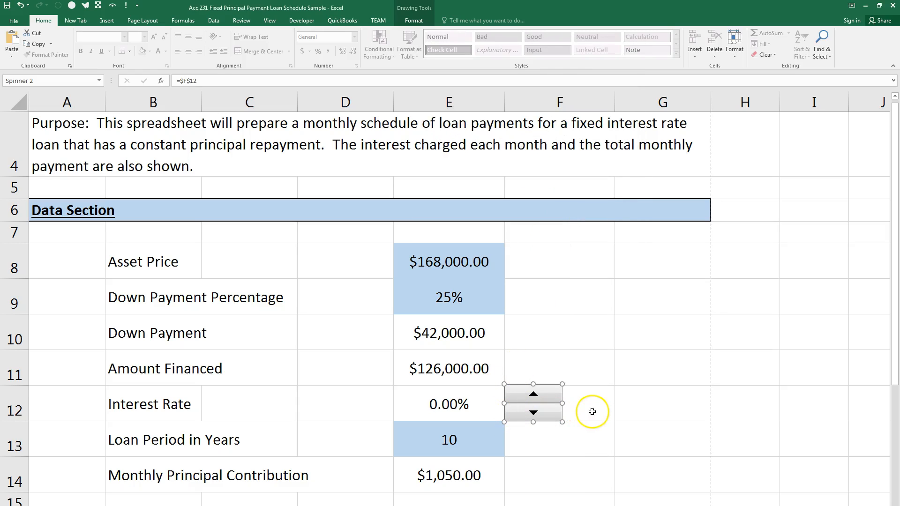
Step: Raise the interest rate with the spin button until F12 reads 4850 and E12 reads 4.85%
{"action": "left_click", "coordinate": [438, 405]}
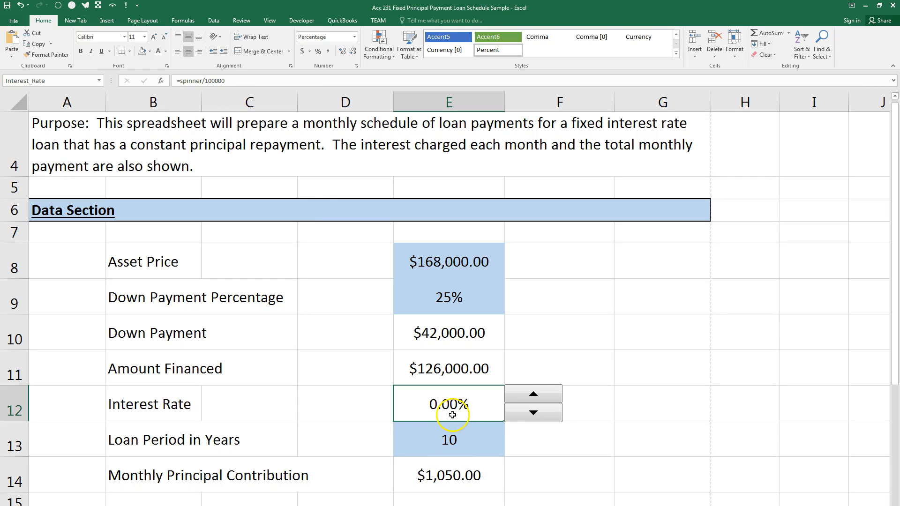
{"action": "left_click", "coordinate": [534, 398]}
{"action": "left_click", "coordinate": [534, 397]}
{"action": "left_click", "coordinate": [535, 398]}
{"action": "left_click", "coordinate": [535, 398]}
{"action": "left_click", "coordinate": [536, 398]}
{"action": "left_click", "coordinate": [535, 398]}
{"action": "left_click", "coordinate": [536, 398]}
{"action": "left_click", "coordinate": [601, 411]}
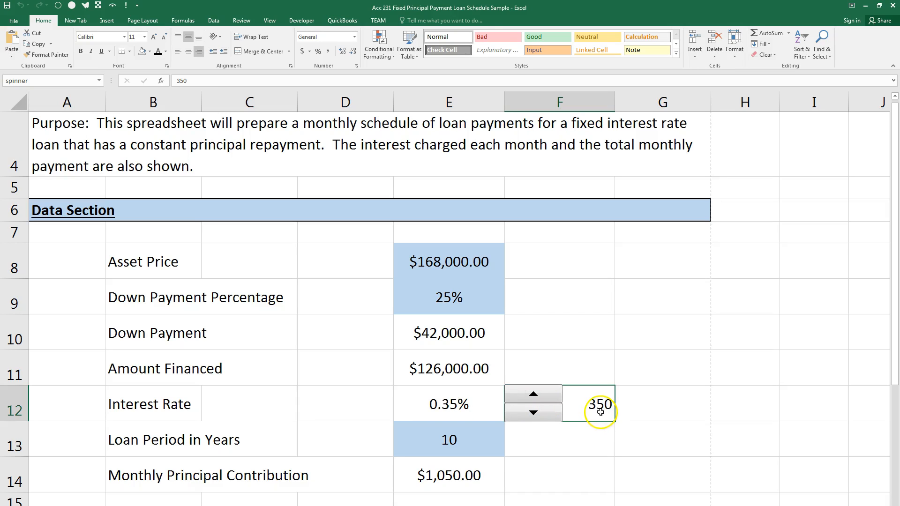
{"action": "left_click", "coordinate": [546, 399]}
{"action": "left_click", "coordinate": [546, 398]}
{"action": "left_click", "coordinate": [548, 399]}
{"action": "left_click", "coordinate": [547, 398]}
{"action": "left_click", "coordinate": [548, 398]}
{"action": "left_click_drag", "start_coordinate": [547, 398], "coordinate": [549, 400]}
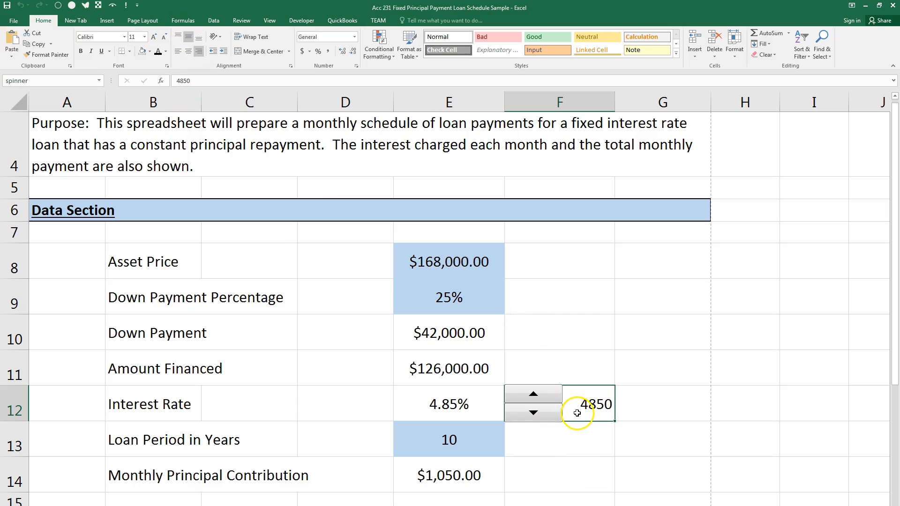
Step: Left-align the value in F12 to hide it behind the spin button, and test the button in both directions
{"action": "left_click", "coordinate": [177, 52]}
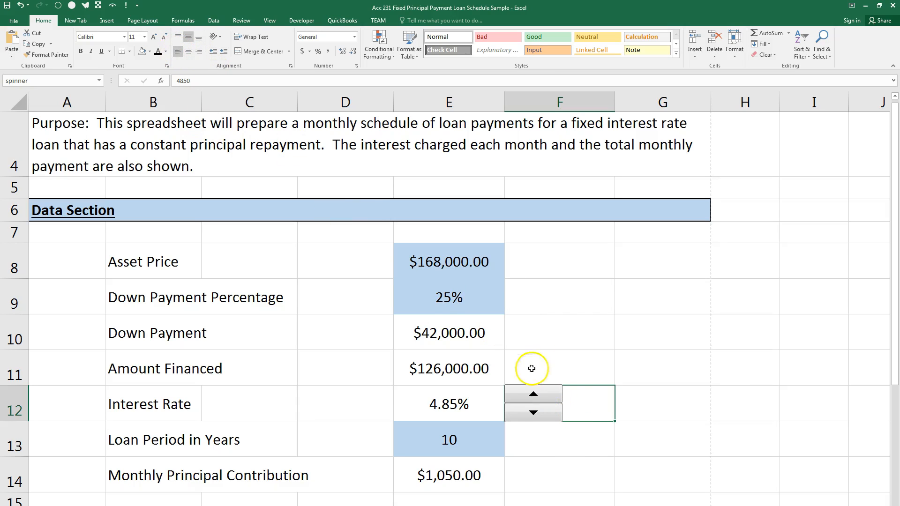
{"action": "left_click", "coordinate": [572, 445]}
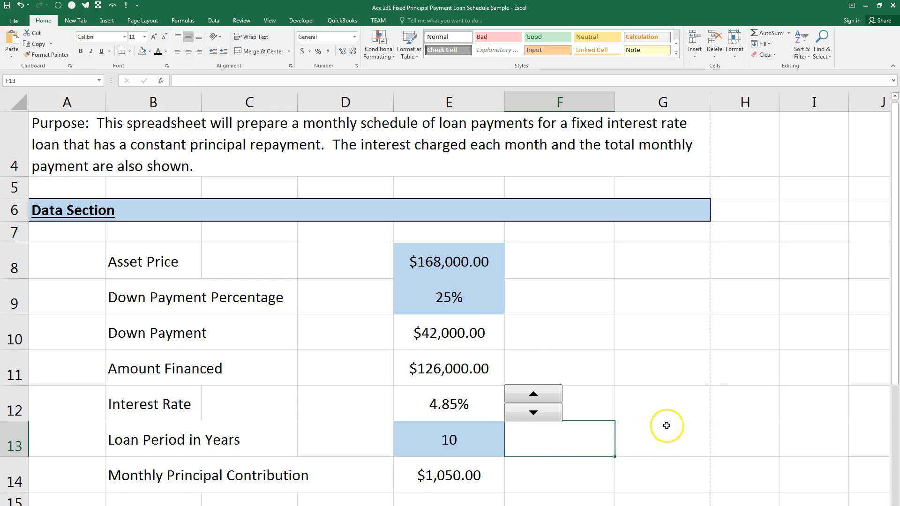
{"action": "left_click", "coordinate": [462, 450]}
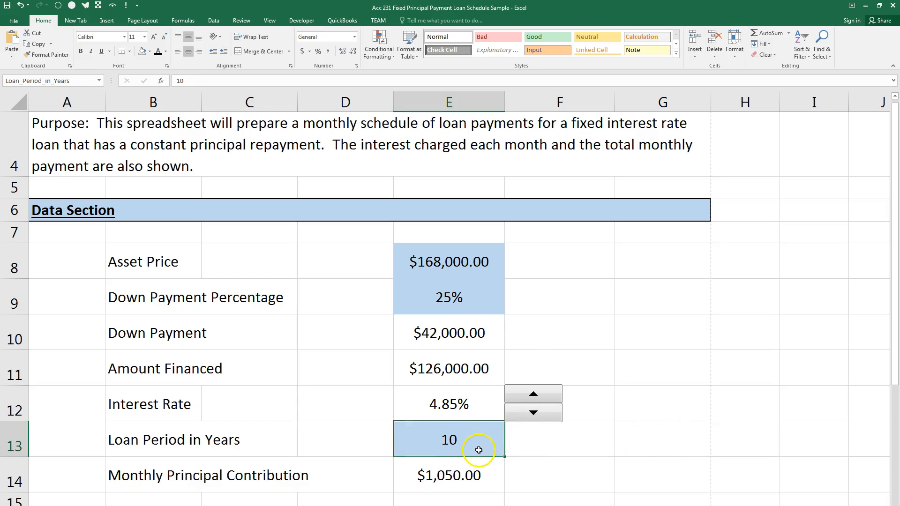
{"action": "left_click", "coordinate": [553, 418]}
{"action": "left_click", "coordinate": [544, 395]}
Step: Right-align the value in F12 and hide it with a white font color
{"action": "left_click", "coordinate": [583, 404]}
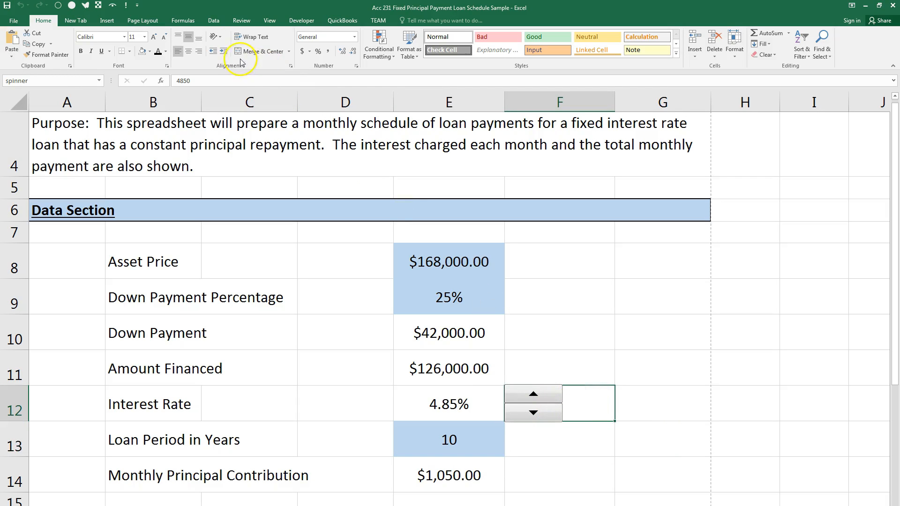
{"action": "left_click", "coordinate": [199, 52]}
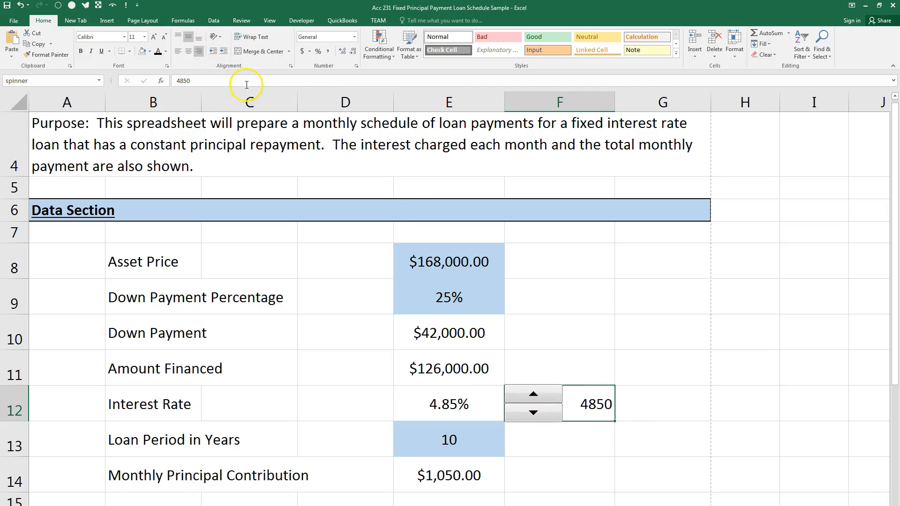
{"action": "left_click", "coordinate": [166, 51]}
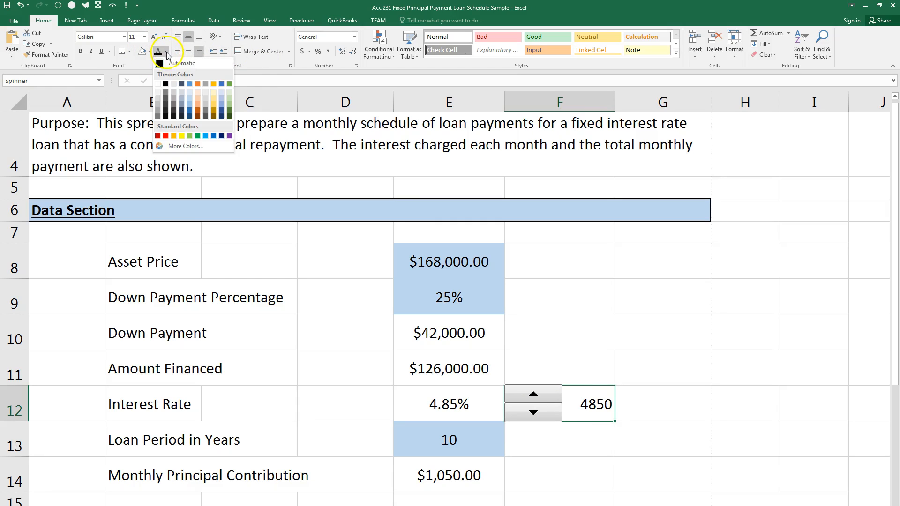
{"action": "left_click", "coordinate": [159, 85]}
{"action": "left_click", "coordinate": [670, 333]}
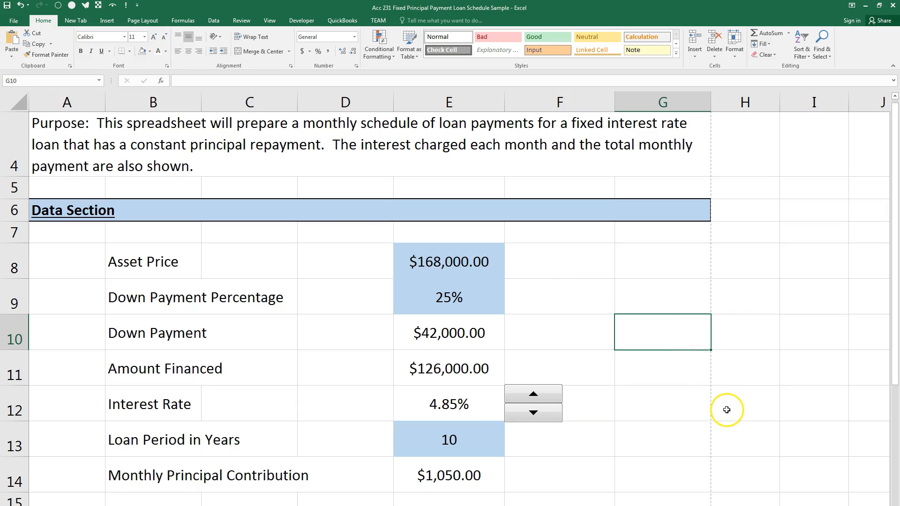
Step: Test the spin button by stepping the interest rate down and up in 0.05% increments
{"action": "left_click", "coordinate": [539, 419]}
{"action": "left_click", "coordinate": [540, 398]}
{"action": "left_click", "coordinate": [540, 399]}
{"action": "left_click", "coordinate": [539, 400]}
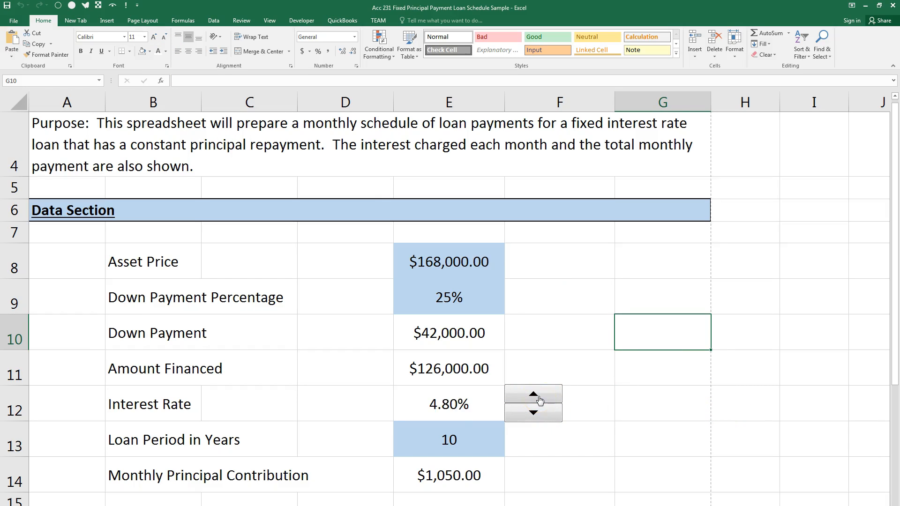